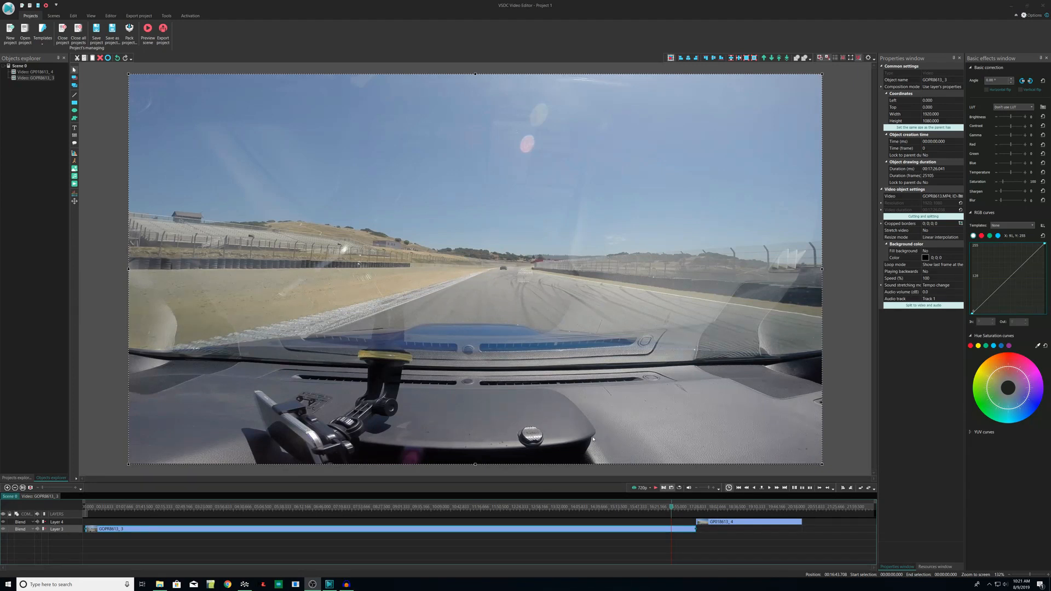
Color-correct the second clip, on Layer 4, with brightness -4, contrast 4, saturation 104 and sharpen 4, and preview the result
click(537, 513)
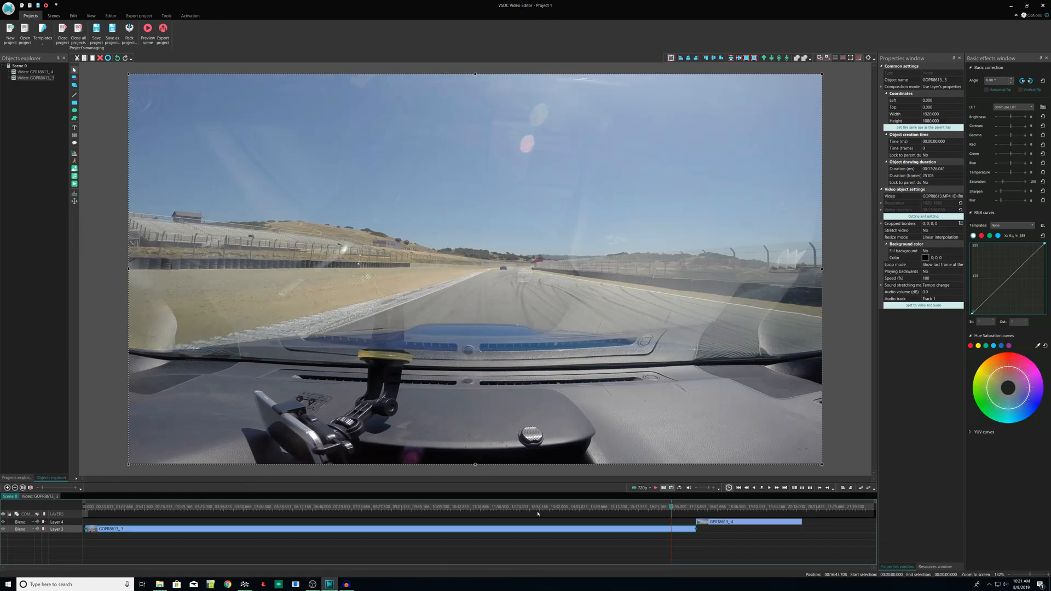
click(728, 532)
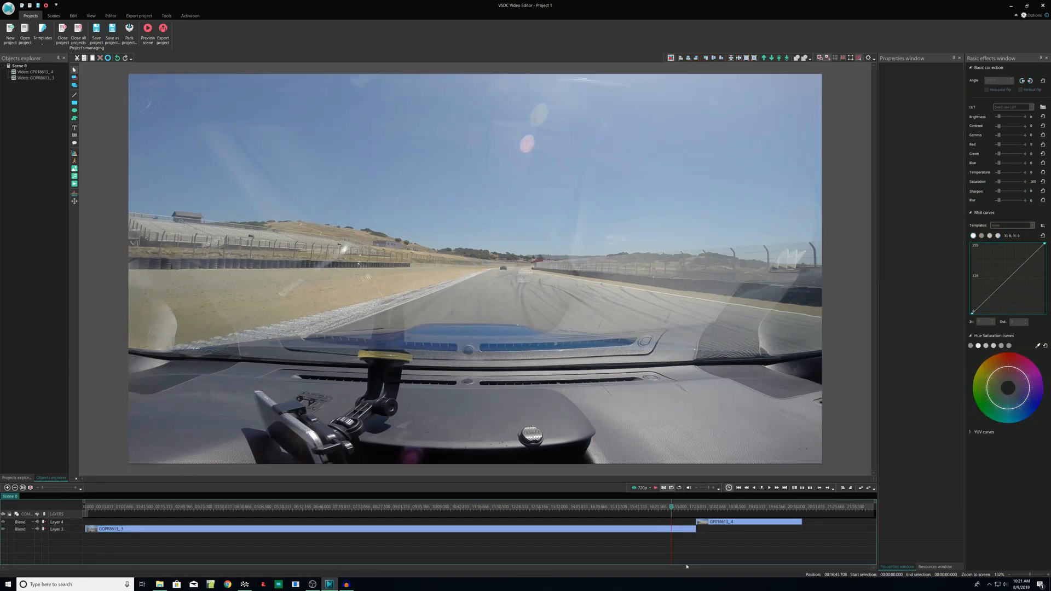
click(706, 523)
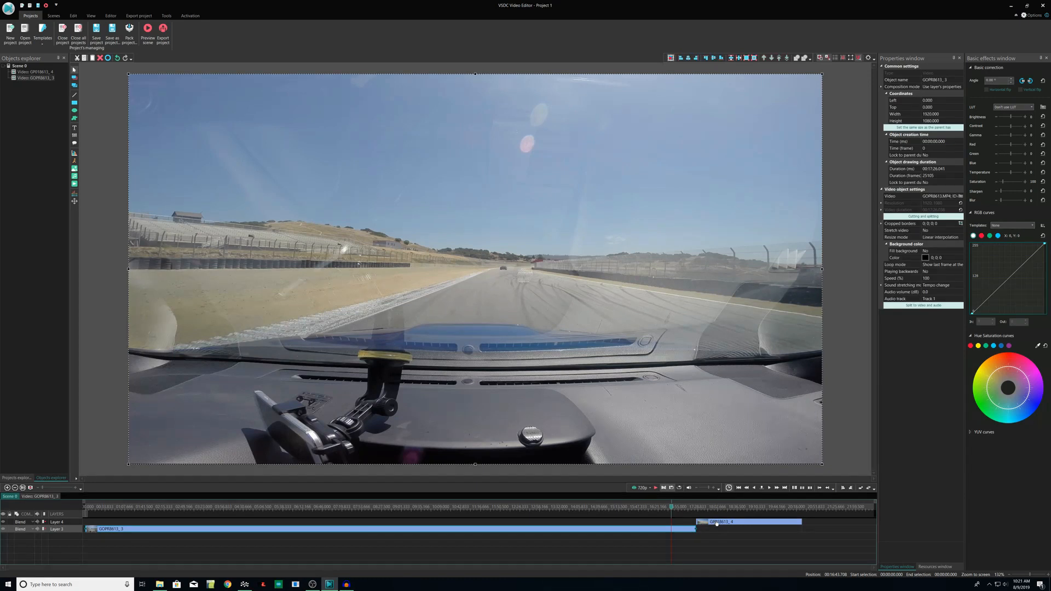
click(673, 509)
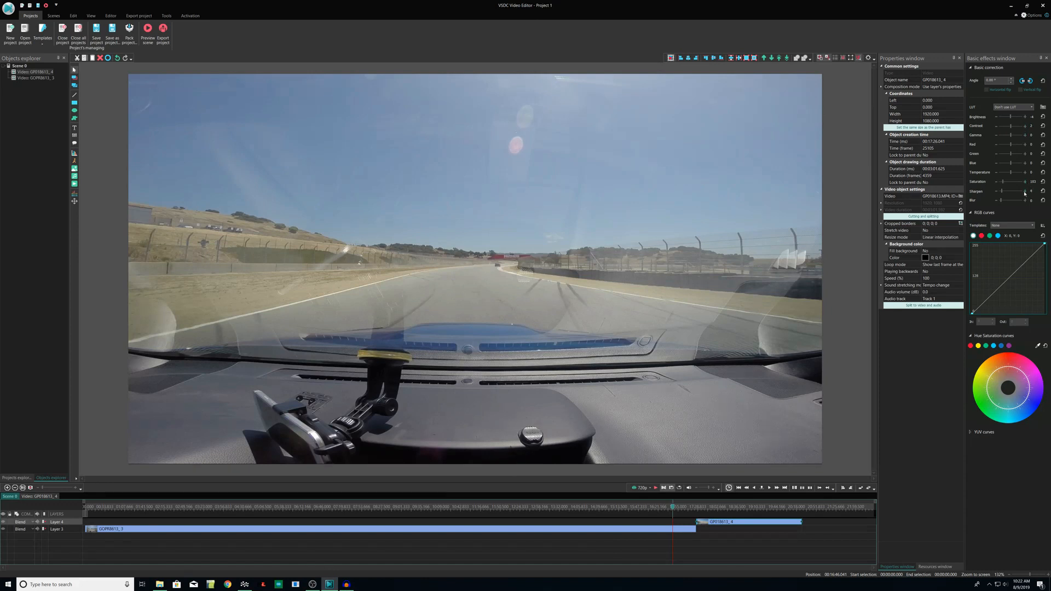
drag(1022, 126, 1025, 127)
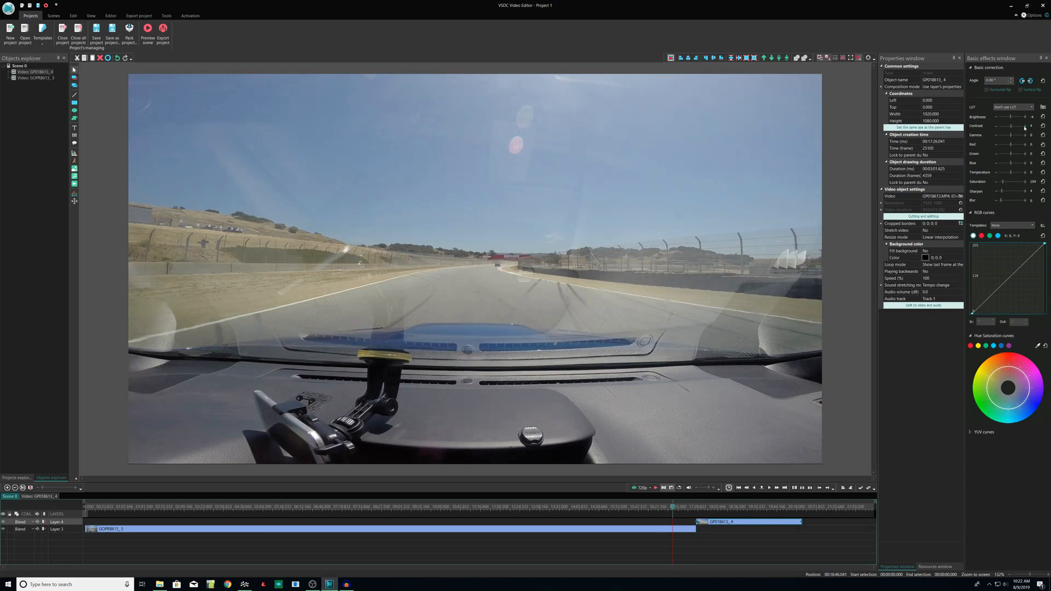
click(719, 516)
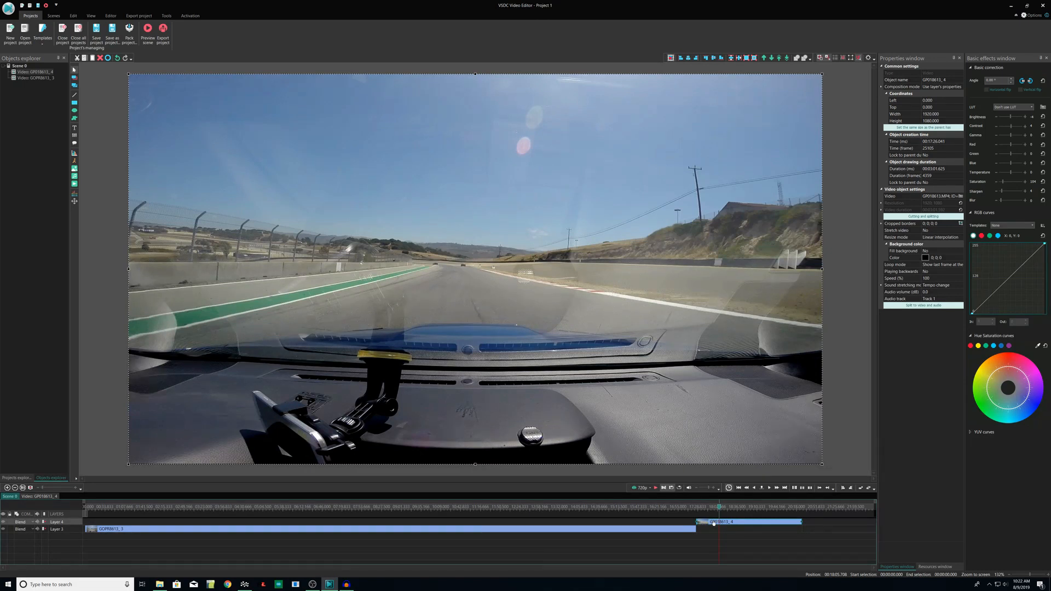
Apply the same correction to the long clip on Layer 3: brightness -4, contrast 4, saturation 104 and sharpen 4
click(652, 515)
click(654, 529)
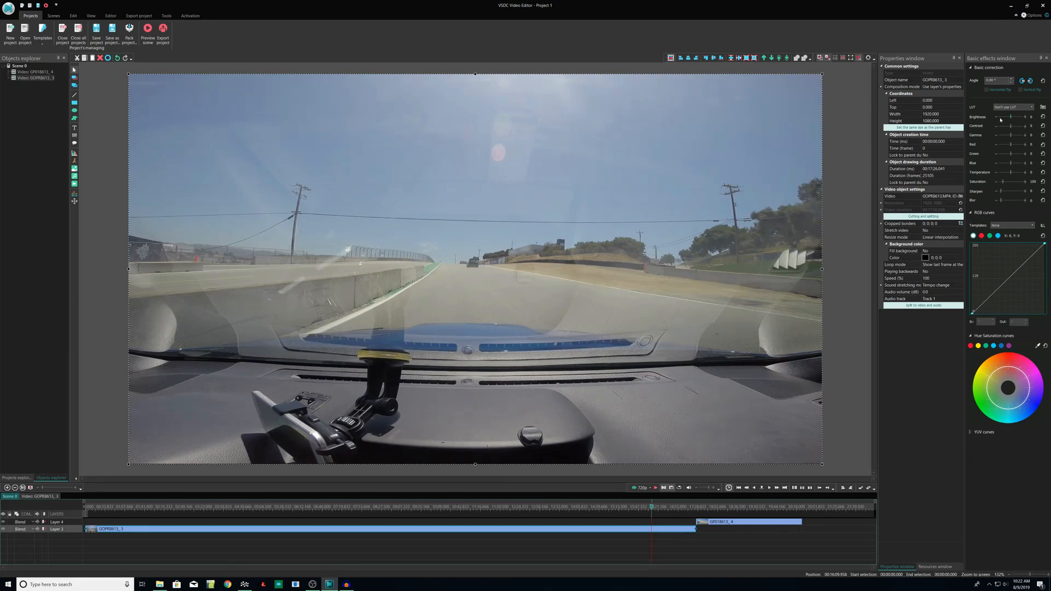
click(1025, 126)
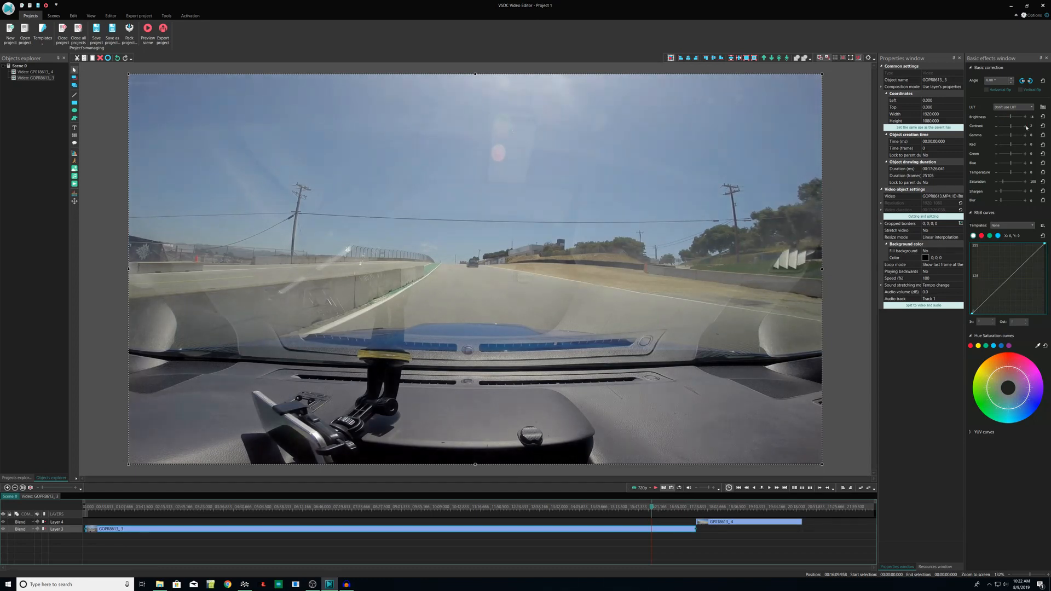
click(1025, 126)
click(1025, 126)
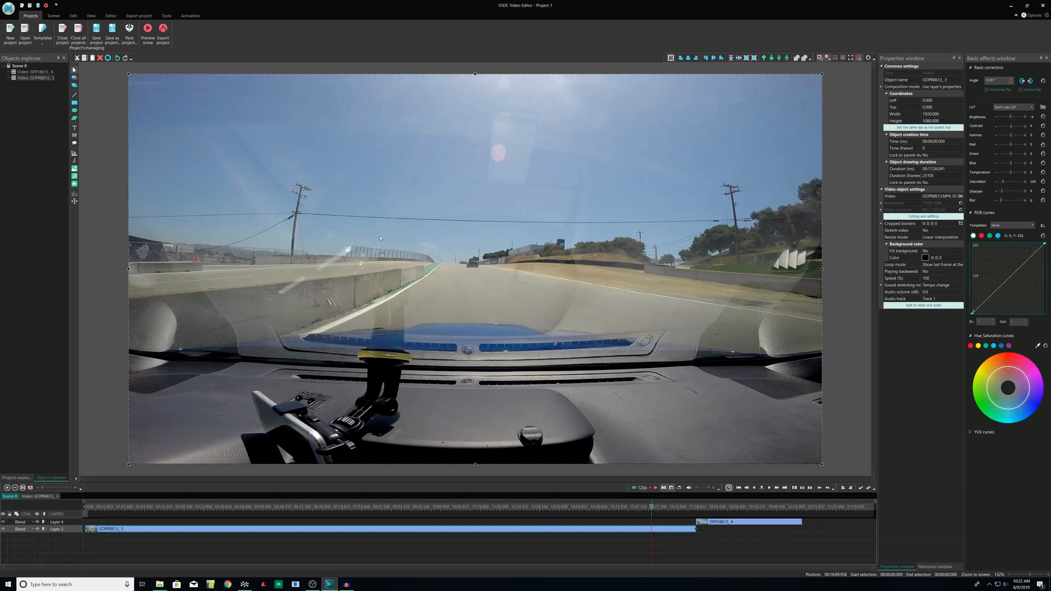
Bring up the project's export settings, and switch to RaceRender with its window moved slightly higher
click(139, 15)
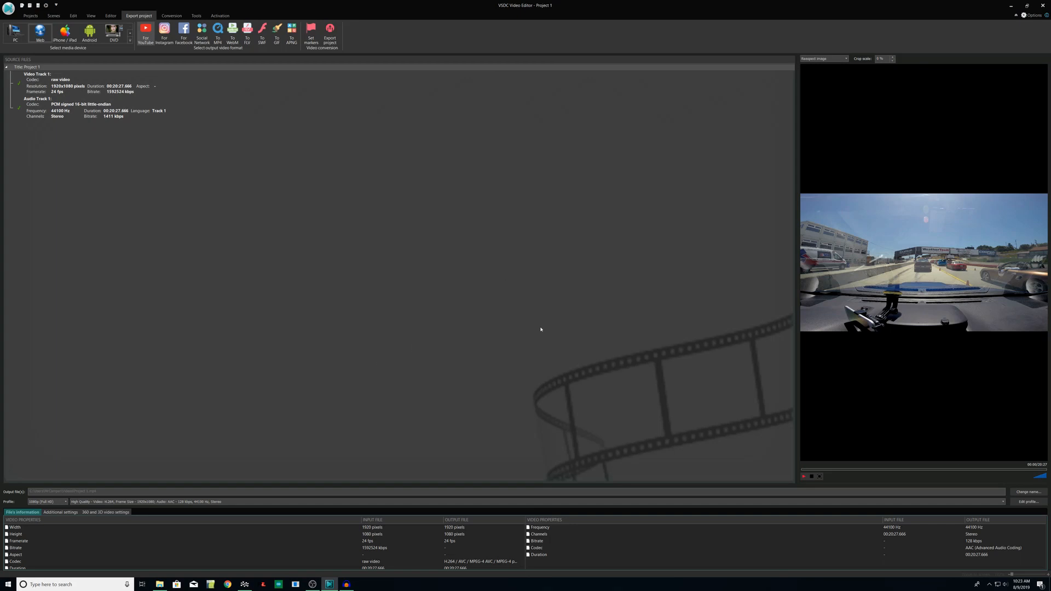
click(245, 585)
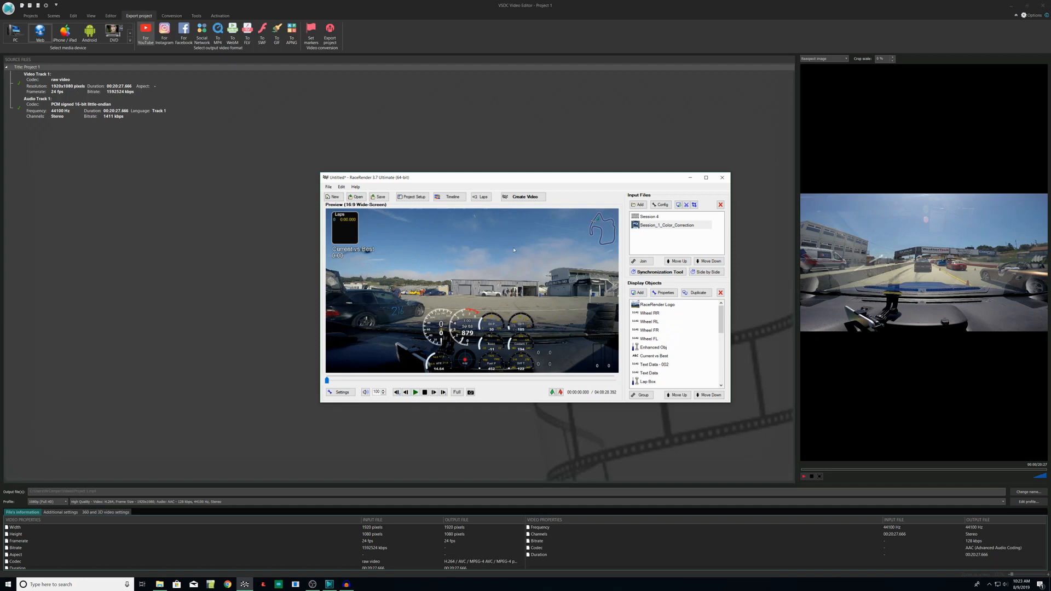
drag(459, 180, 439, 132)
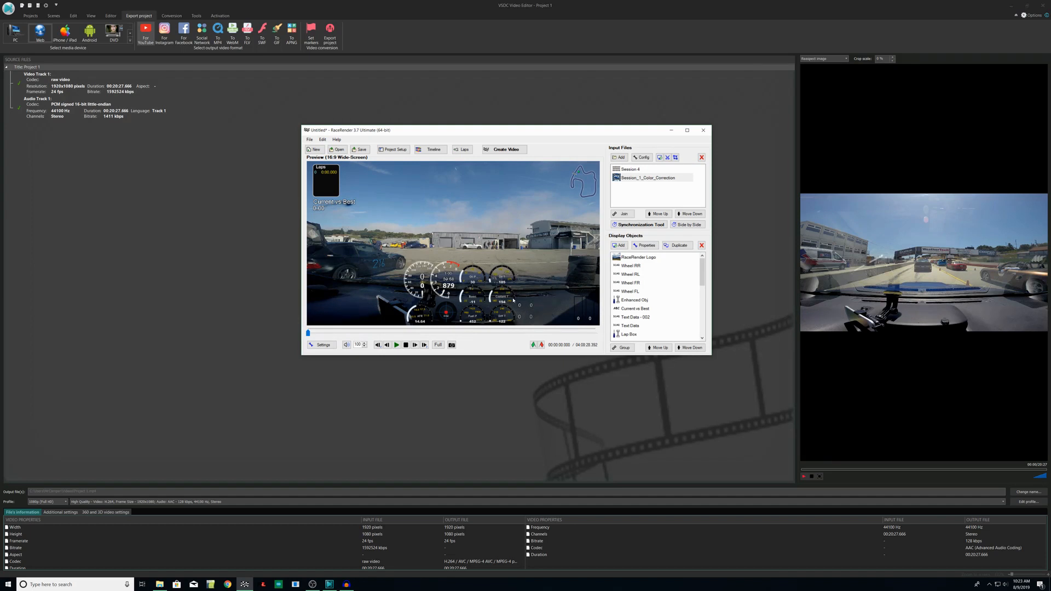
click(618, 246)
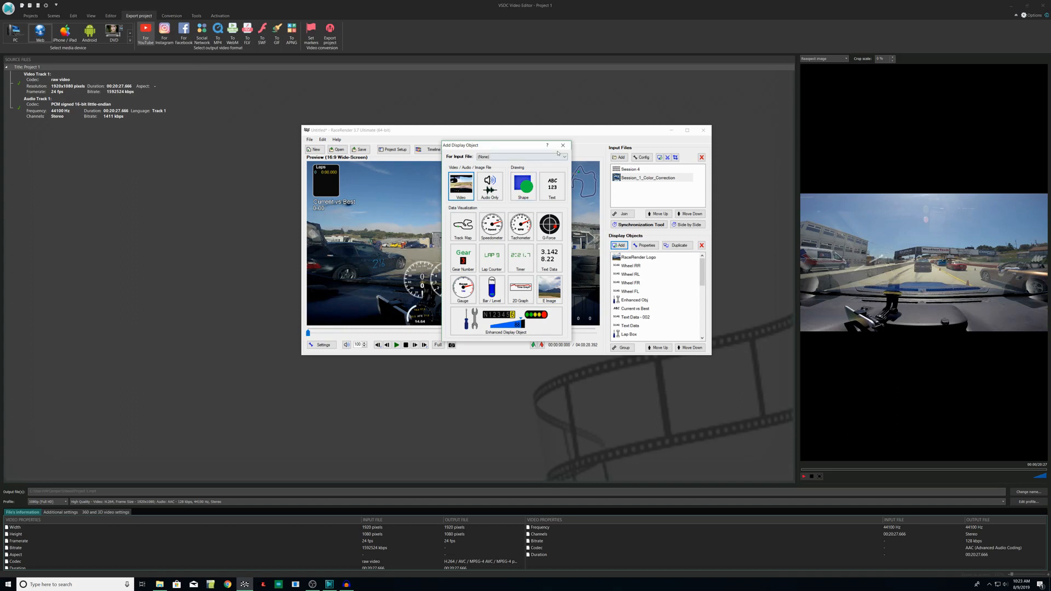
click(562, 145)
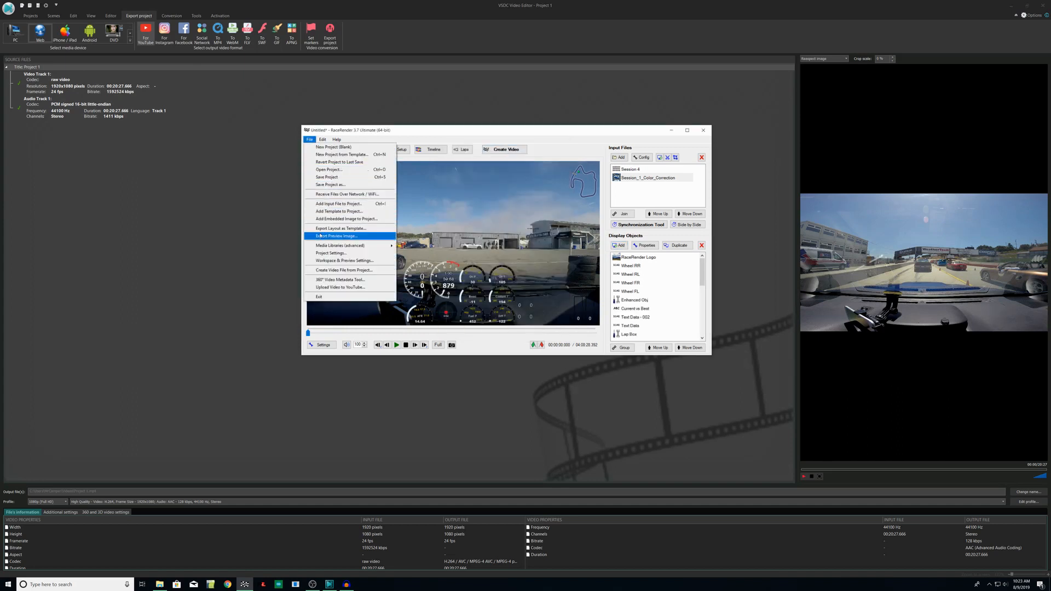
click(493, 218)
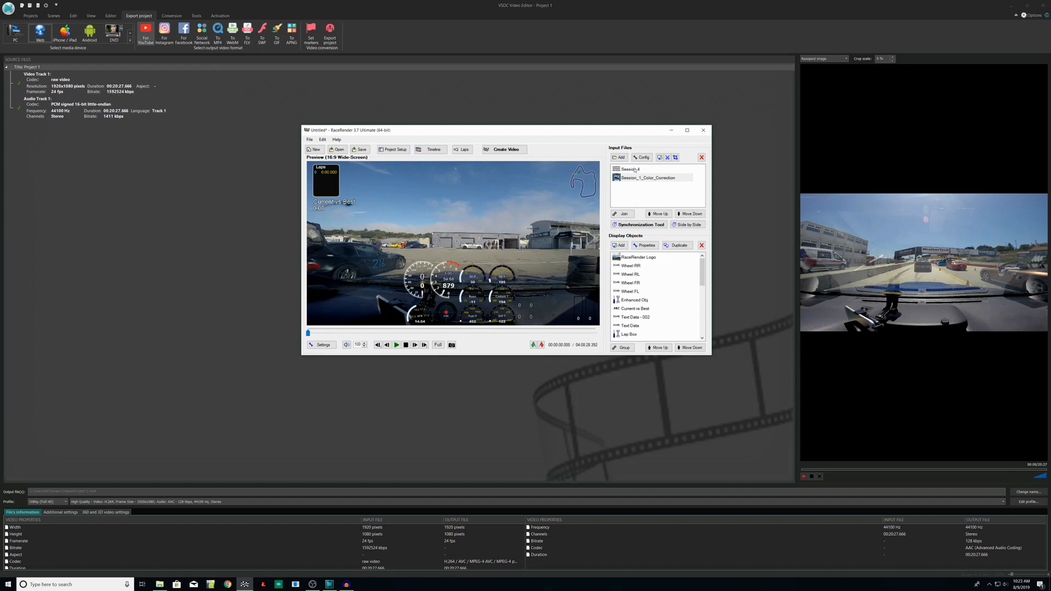
click(616, 159)
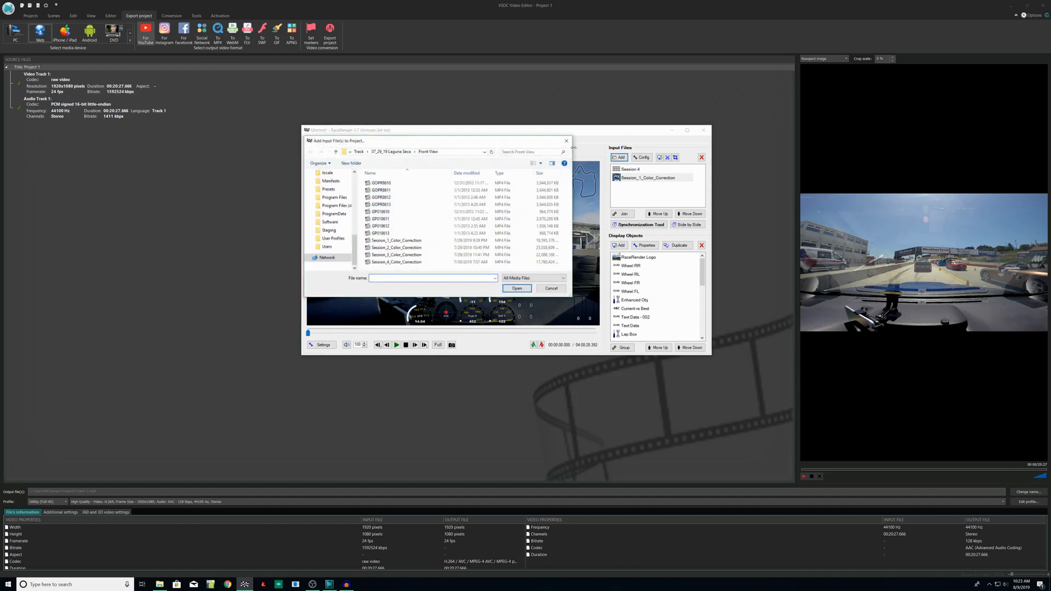
click(567, 141)
click(639, 178)
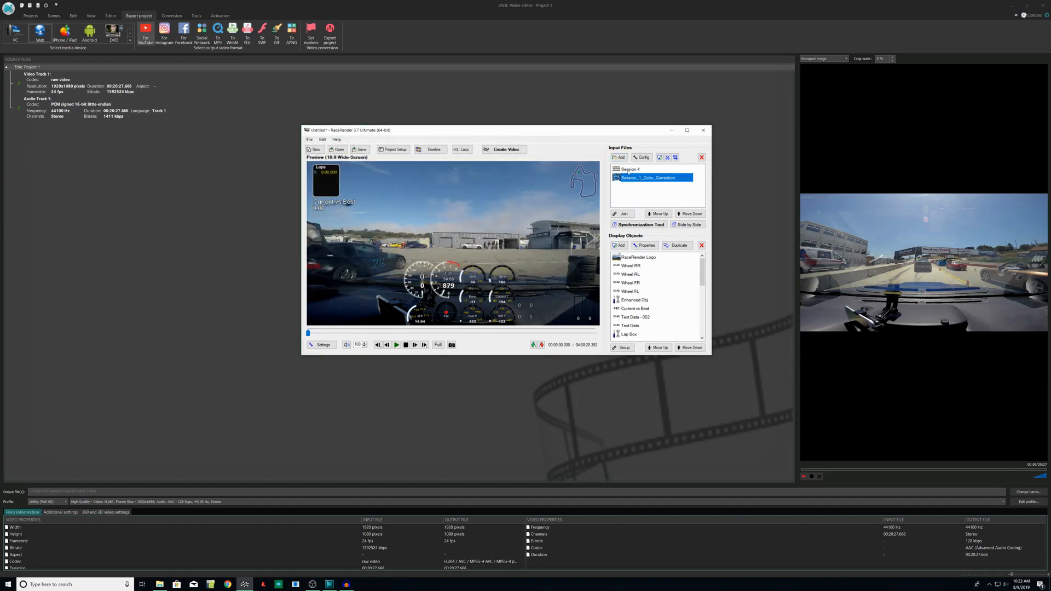
click(624, 170)
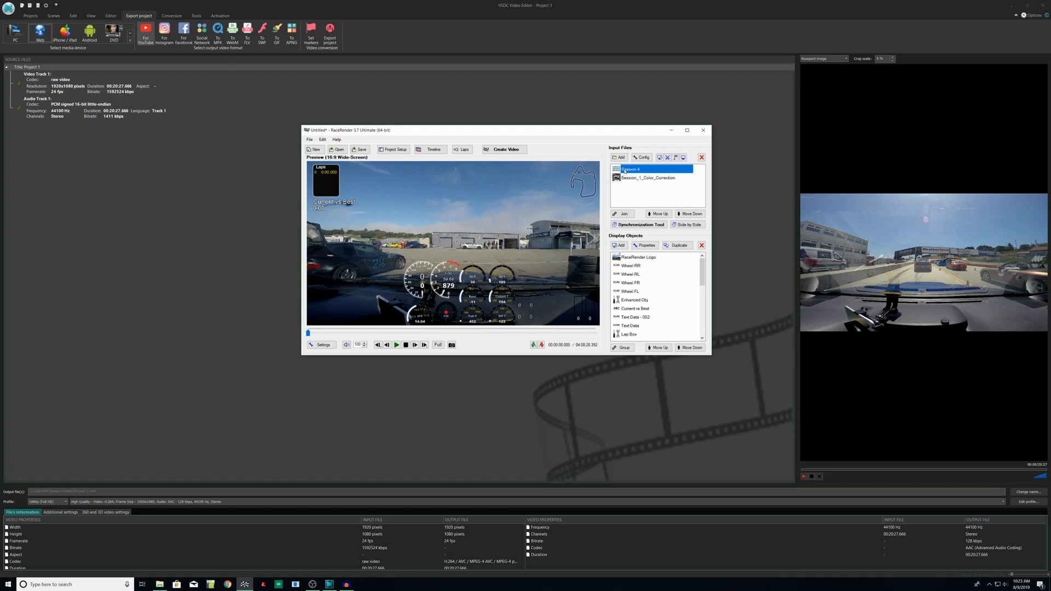
click(628, 179)
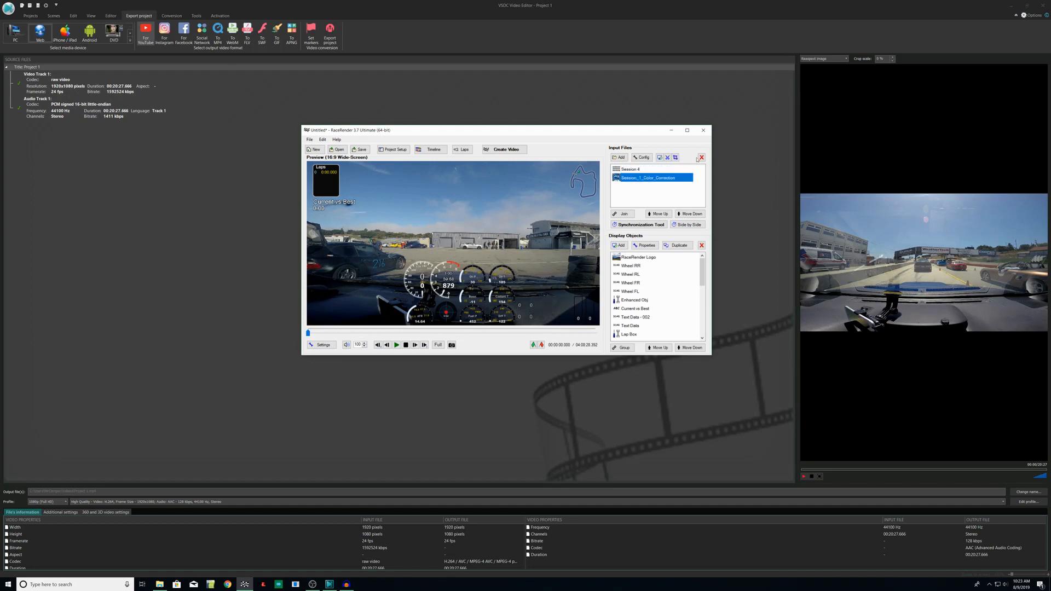
Add Session_4_Color_Correction to the input files and remove Session_1_Color_Correction from them
click(618, 157)
click(406, 263)
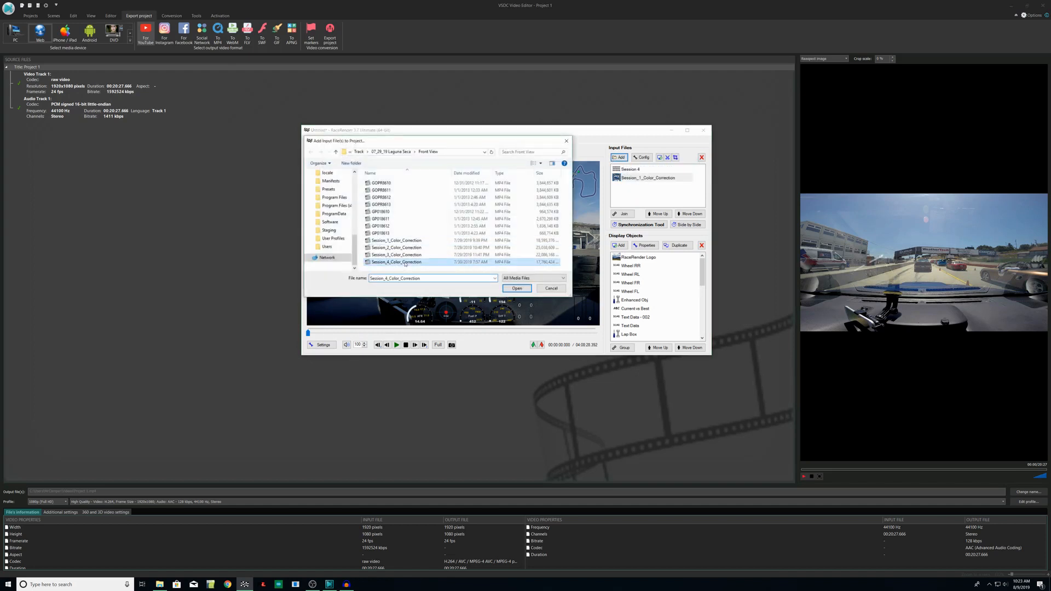
double_click(405, 262)
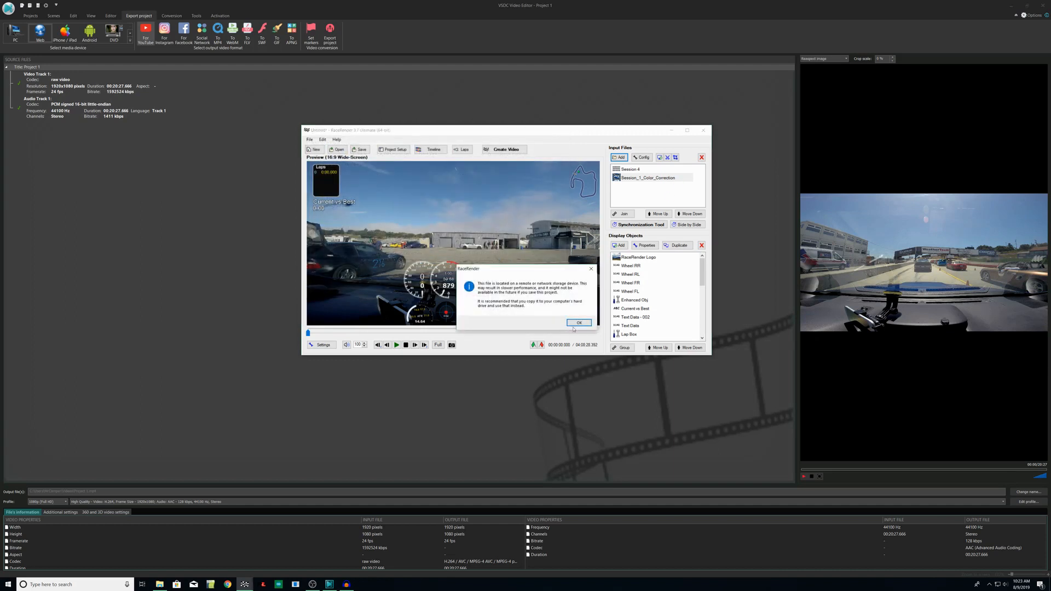
click(576, 323)
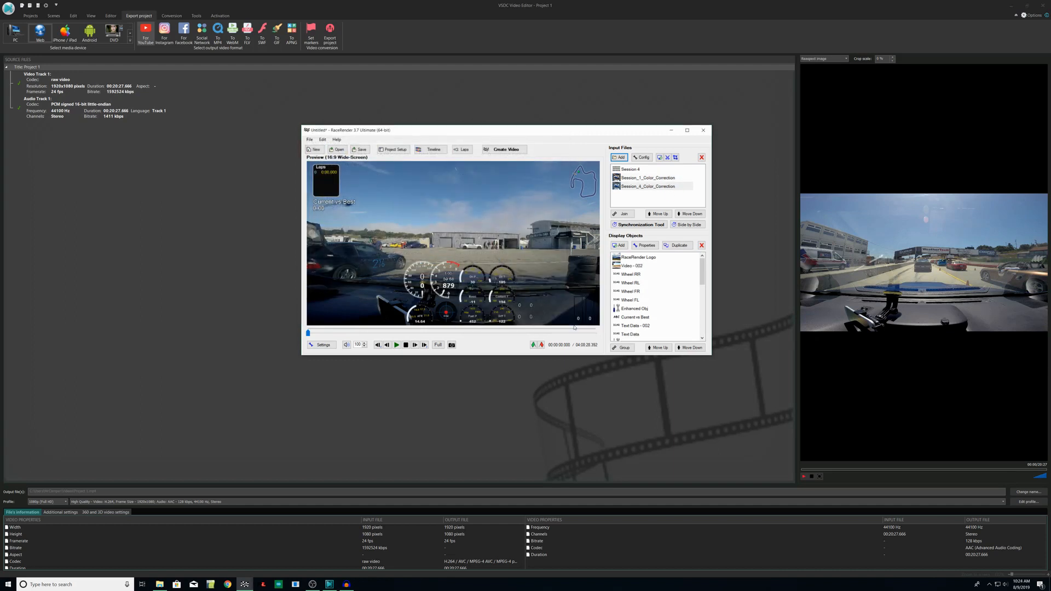
click(702, 157)
click(542, 316)
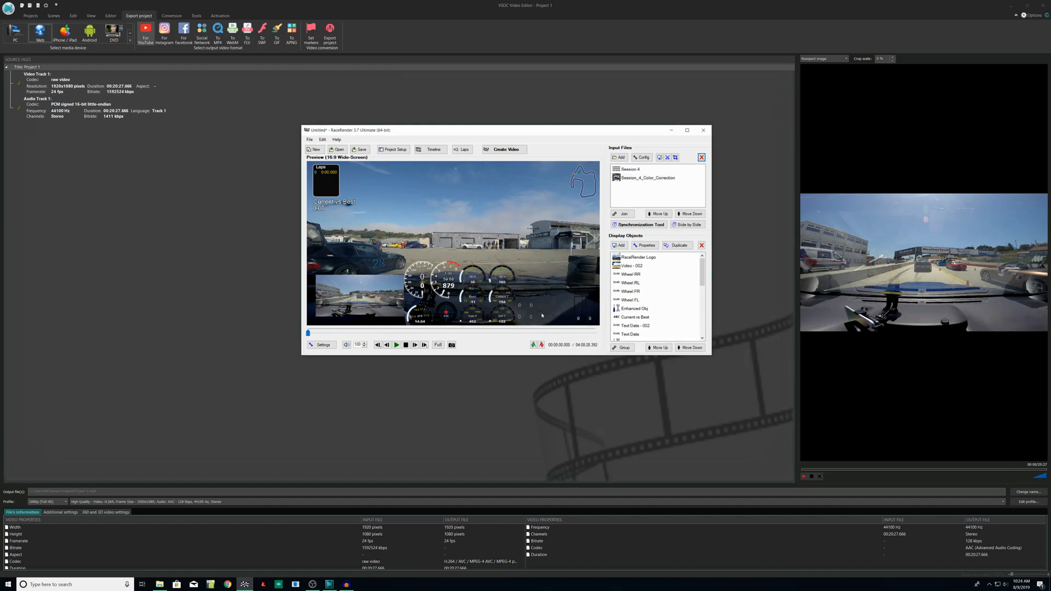
Change the style of the display object Video - 002 to Full Screen - Video
click(365, 309)
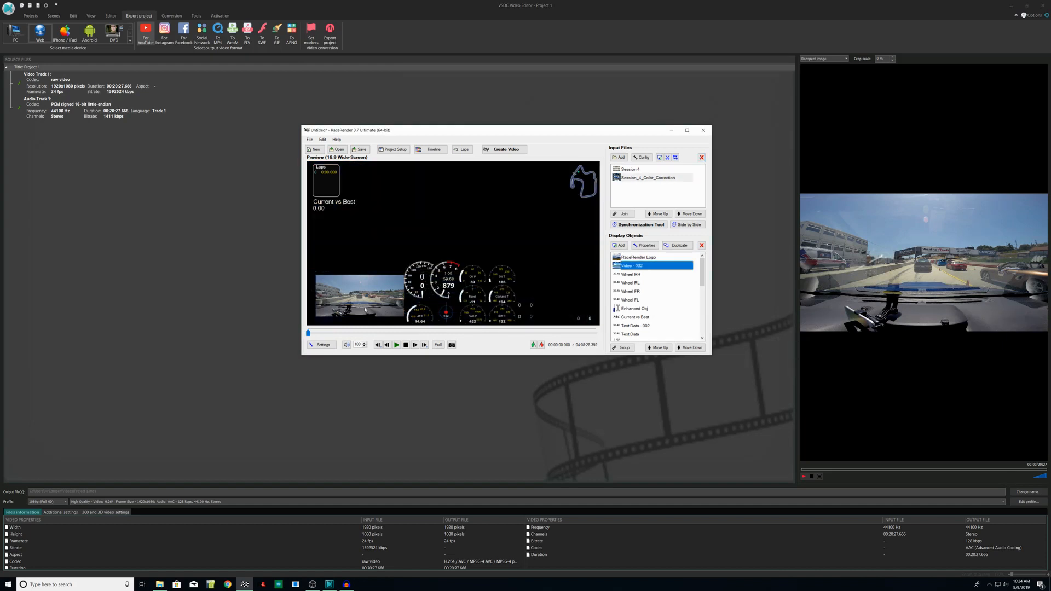
double_click(648, 268)
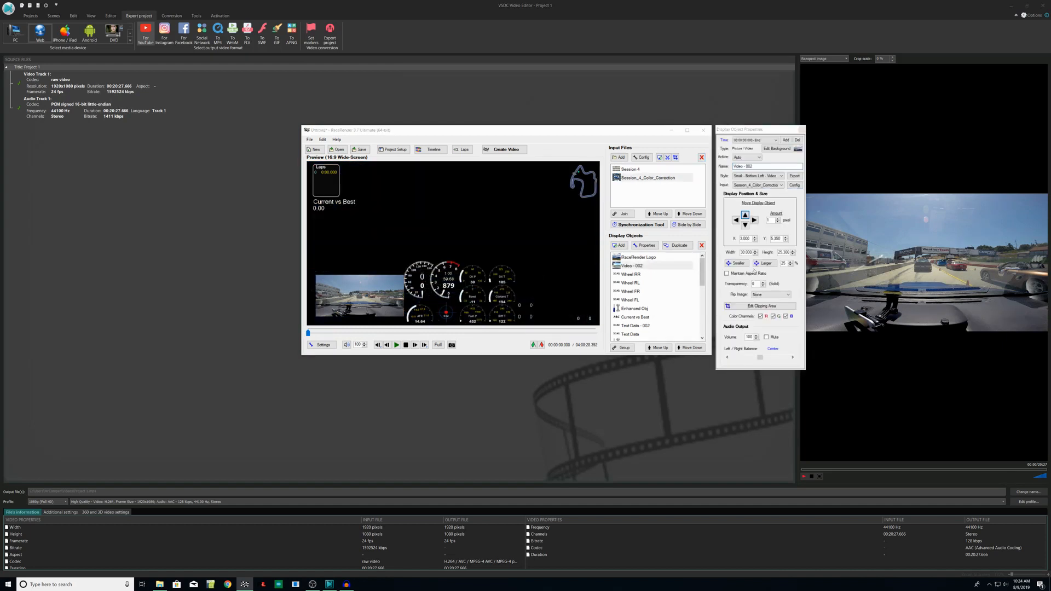
click(764, 175)
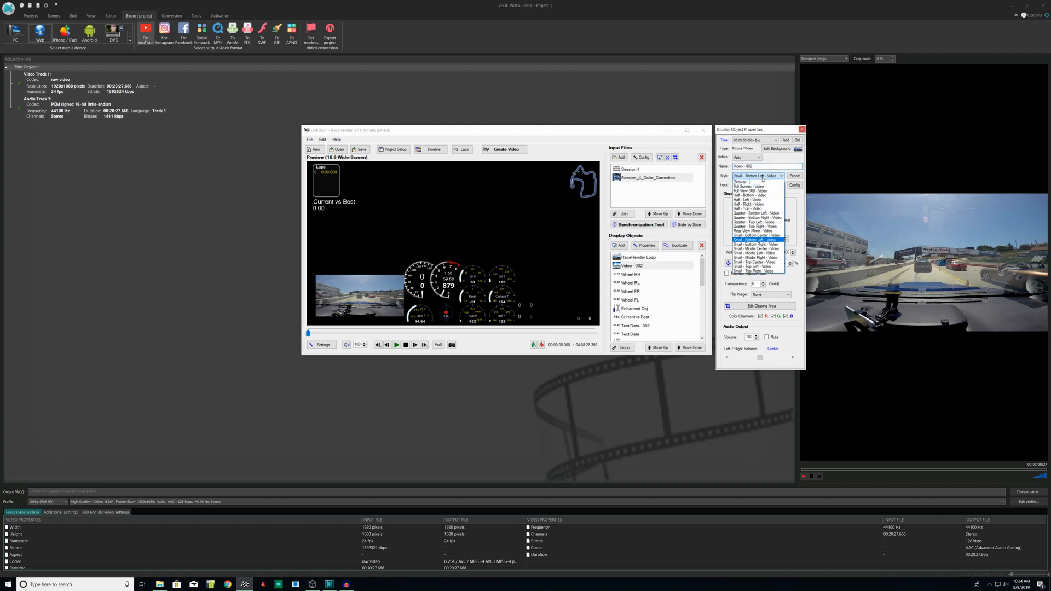
click(753, 184)
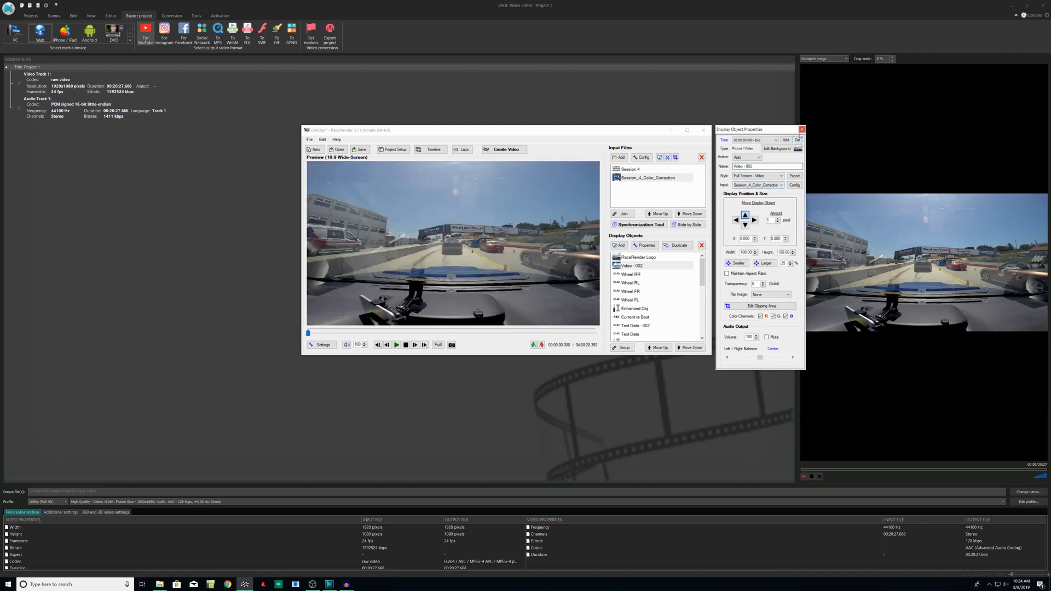
click(802, 129)
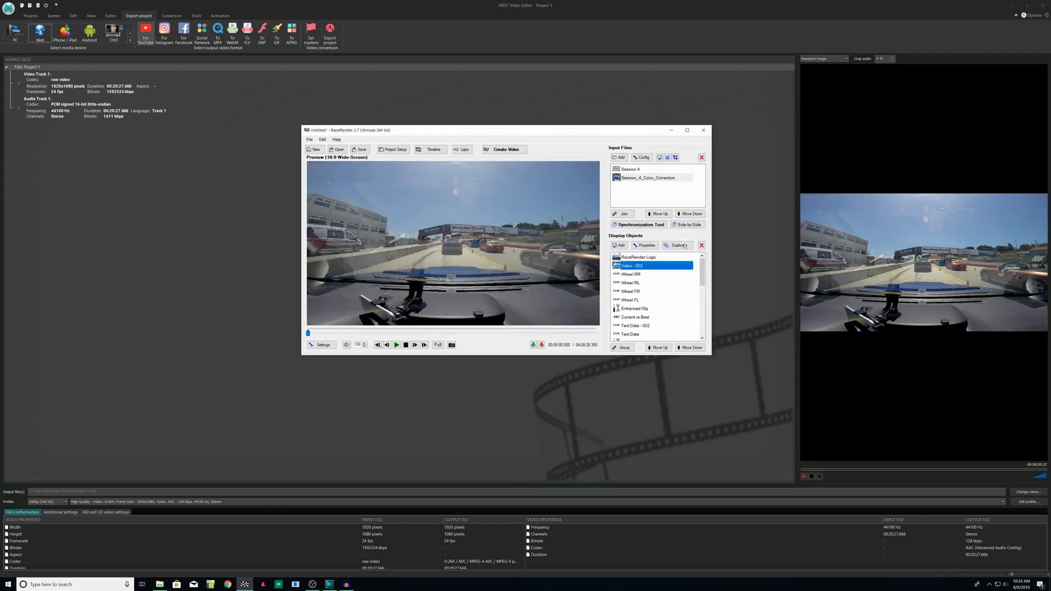
Move Video - 002 down the display object order so that it lies behind the gauges and data overlays
click(690, 348)
click(690, 348)
click(690, 348)
click(690, 349)
click(690, 348)
click(690, 348)
click(690, 348)
click(690, 348)
click(689, 348)
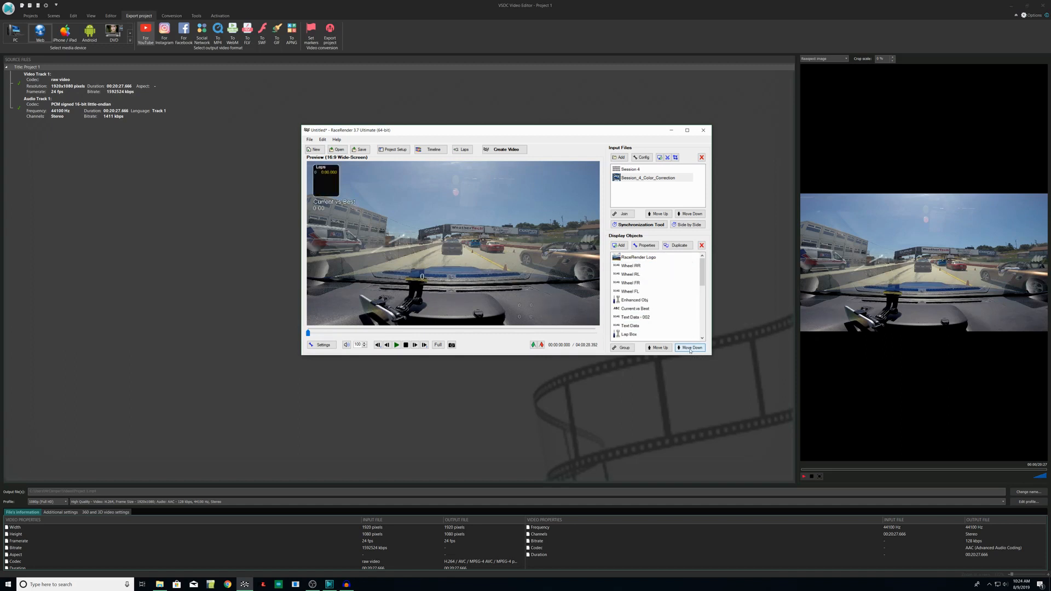
click(690, 348)
click(690, 348)
click(690, 348)
click(690, 349)
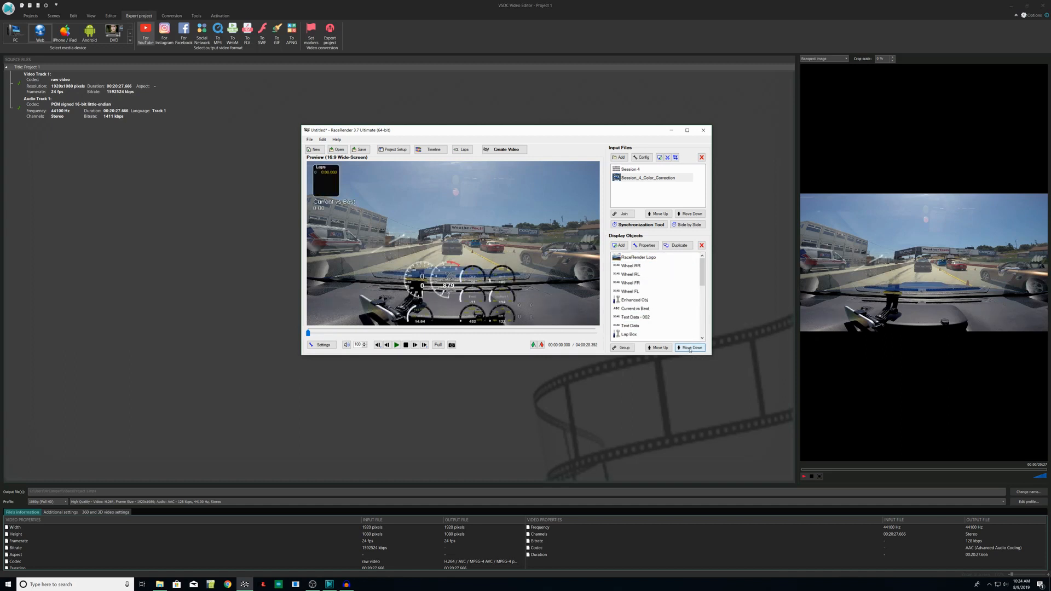
click(689, 348)
click(690, 348)
click(689, 348)
click(689, 348)
Start synchronizing Session_4_Color_Correction, using the Session 4 data as the reference input
click(679, 227)
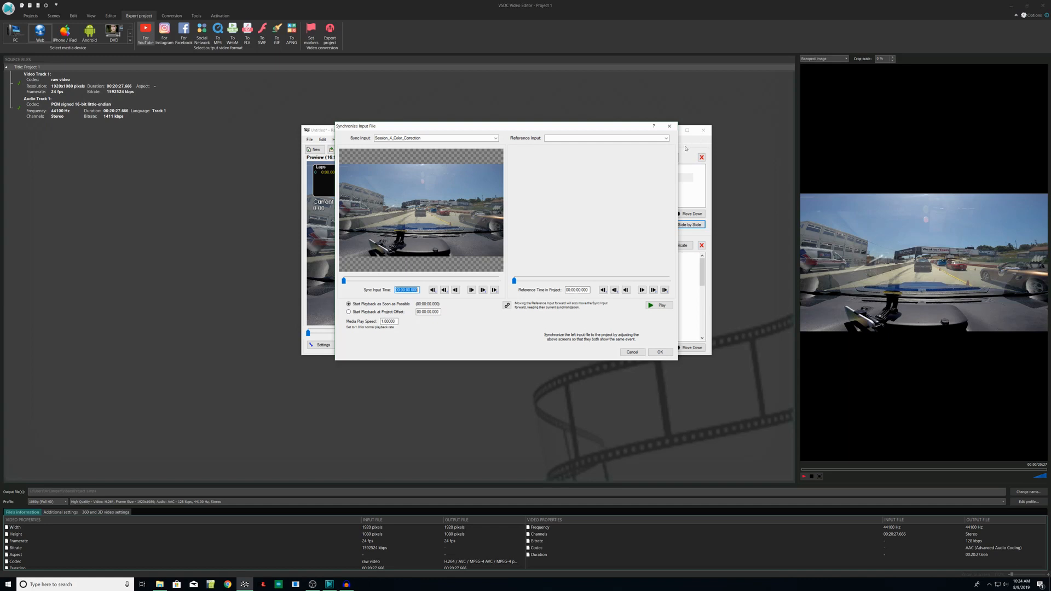
click(666, 138)
click(602, 145)
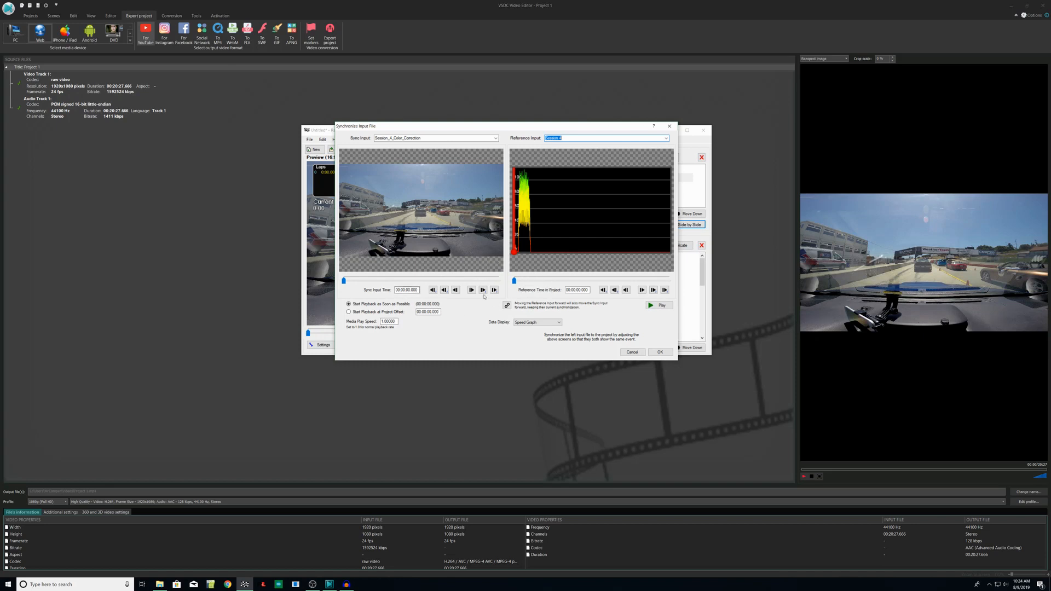
Unlink the reference input so it moves independently of the sync input, and set the data display to Track Map
click(507, 305)
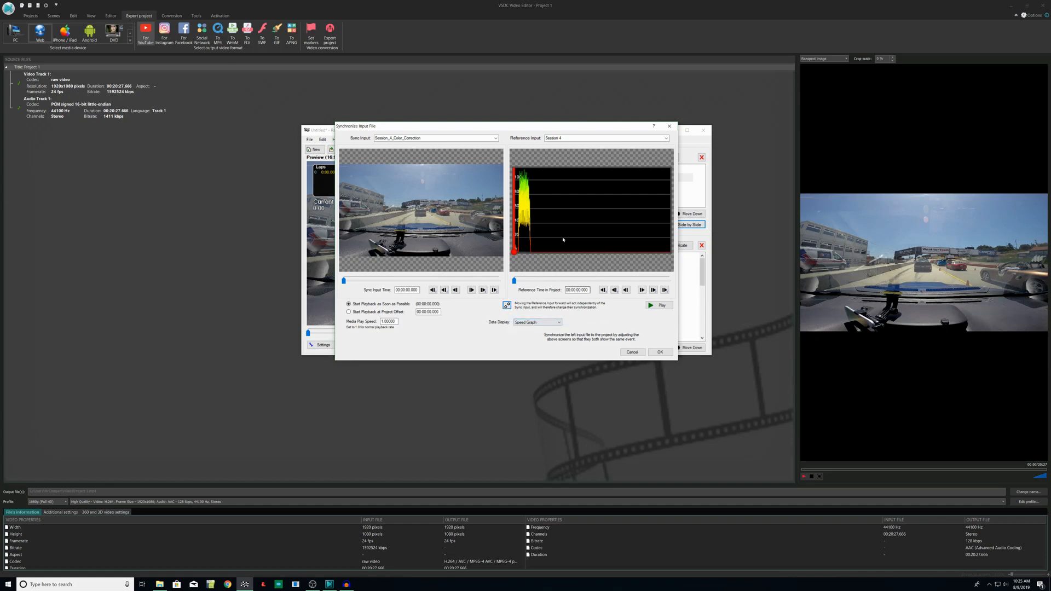
click(545, 324)
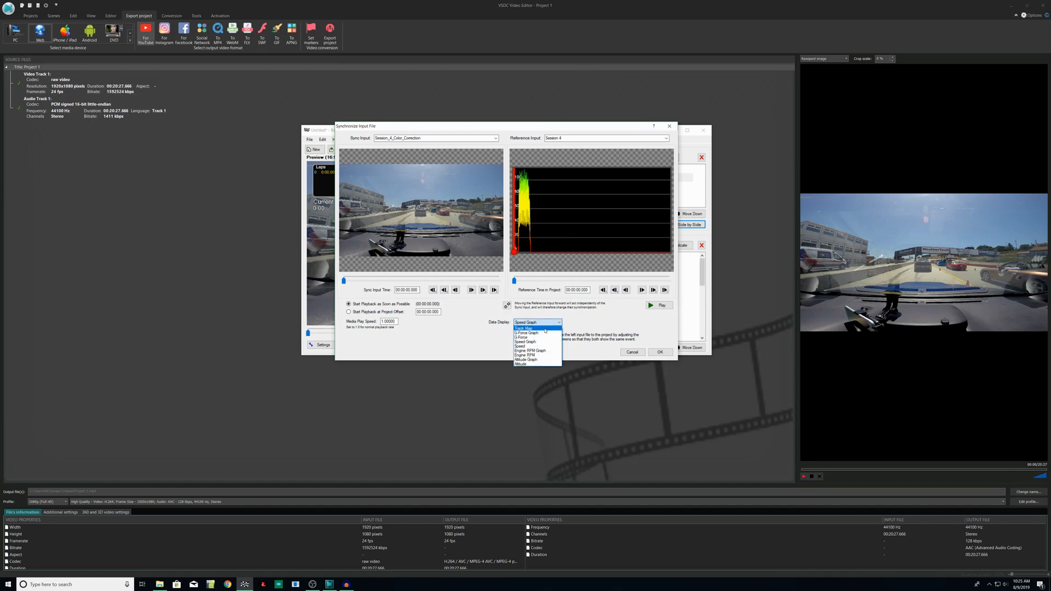
click(545, 329)
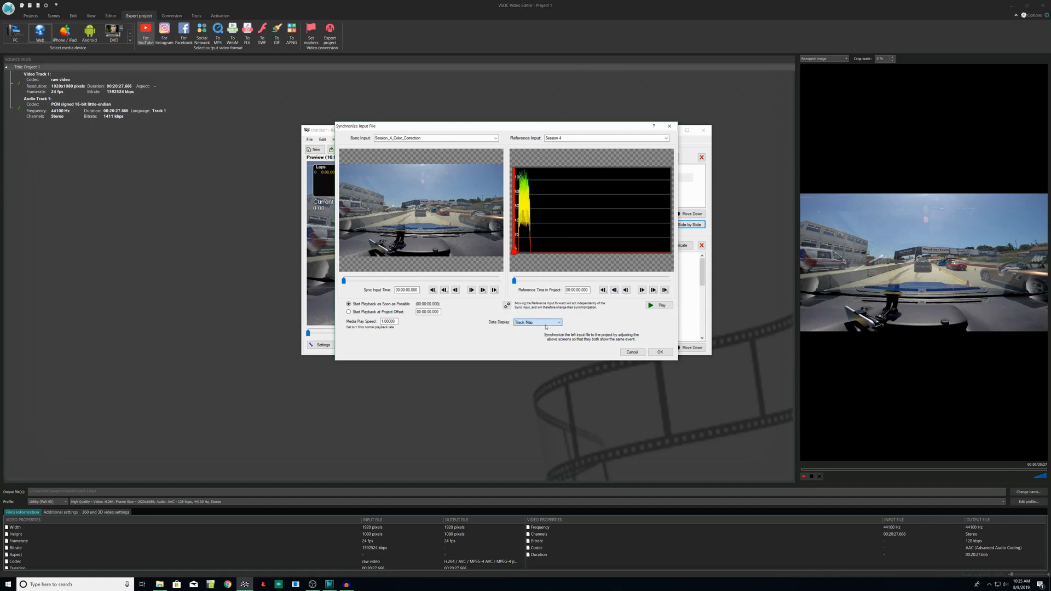
Set the data display of the Session 4 reference input to Speed Graph
click(542, 323)
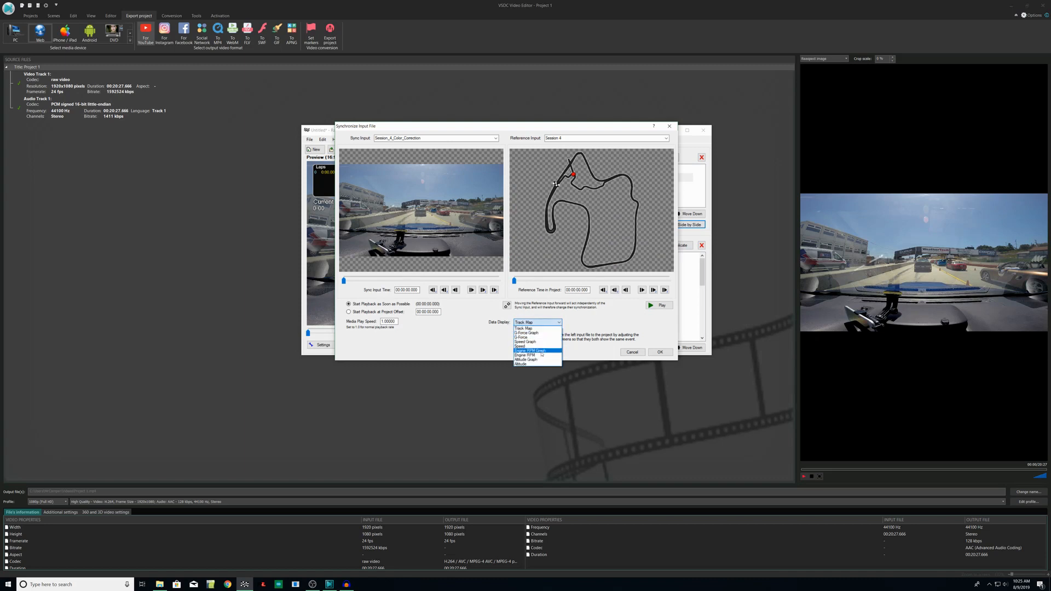
click(527, 341)
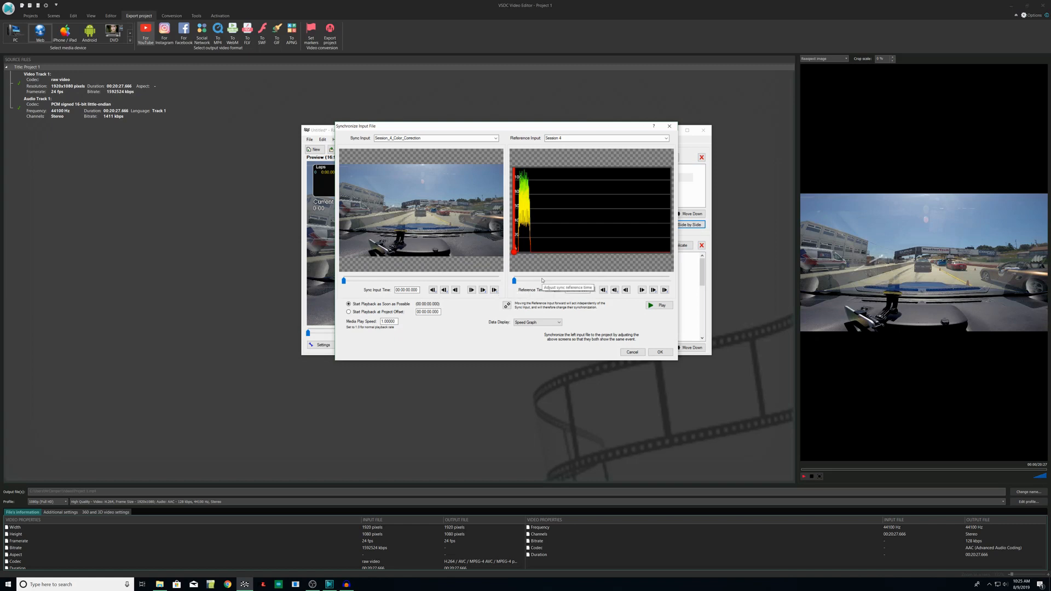
Switch to a media player with Session_4_Color_Correction.mp4 playing and turn its volume down to 0%
key(alt+Tab)
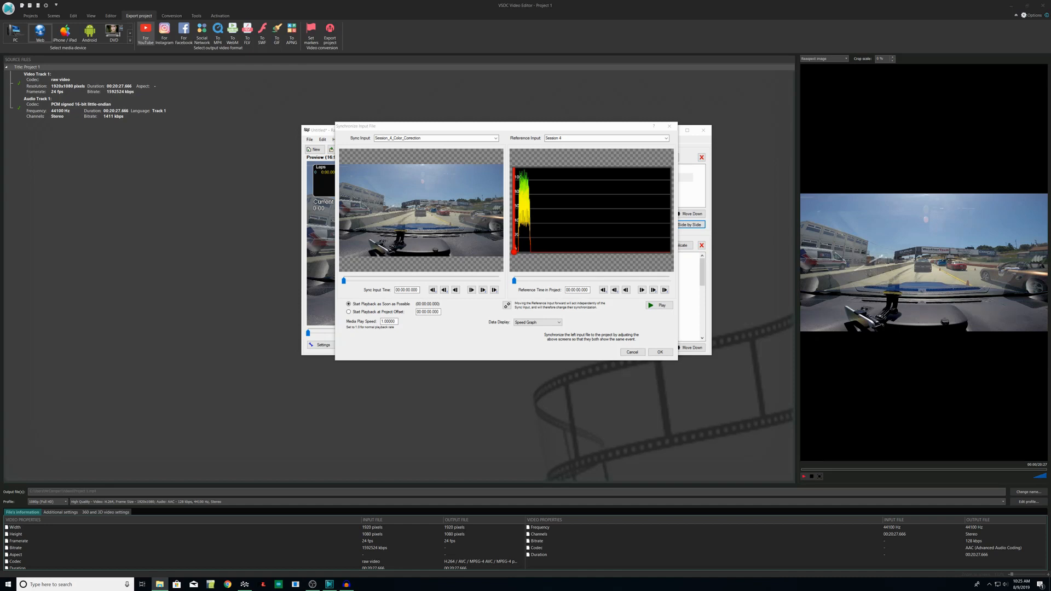
drag(852, 194, 392, 120)
drag(573, 395, 567, 395)
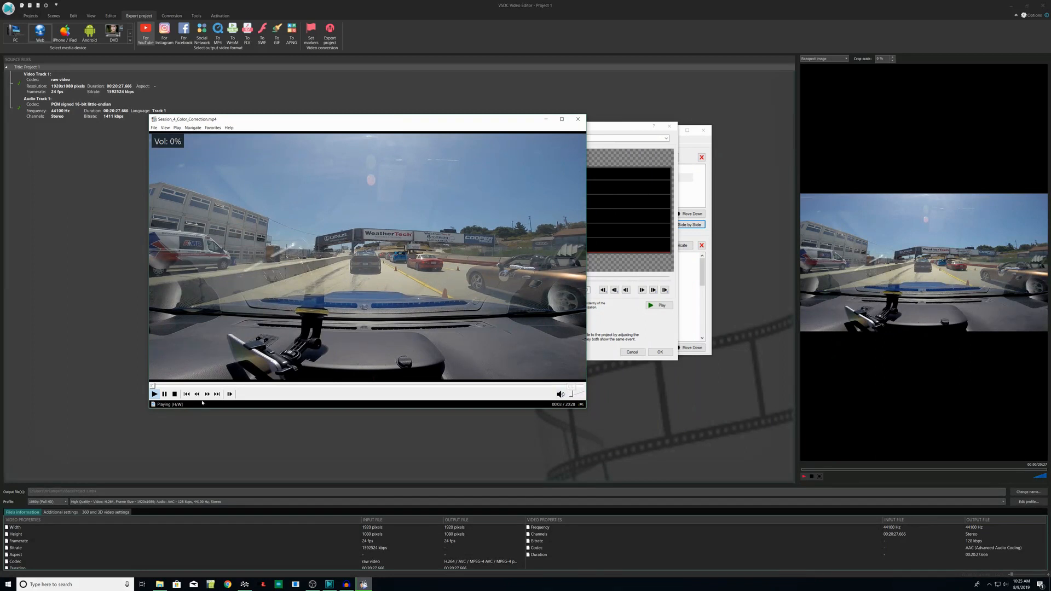
Find the moment in the video when the car starts moving under the WeatherTech bridge, and pause at 01:14
click(159, 386)
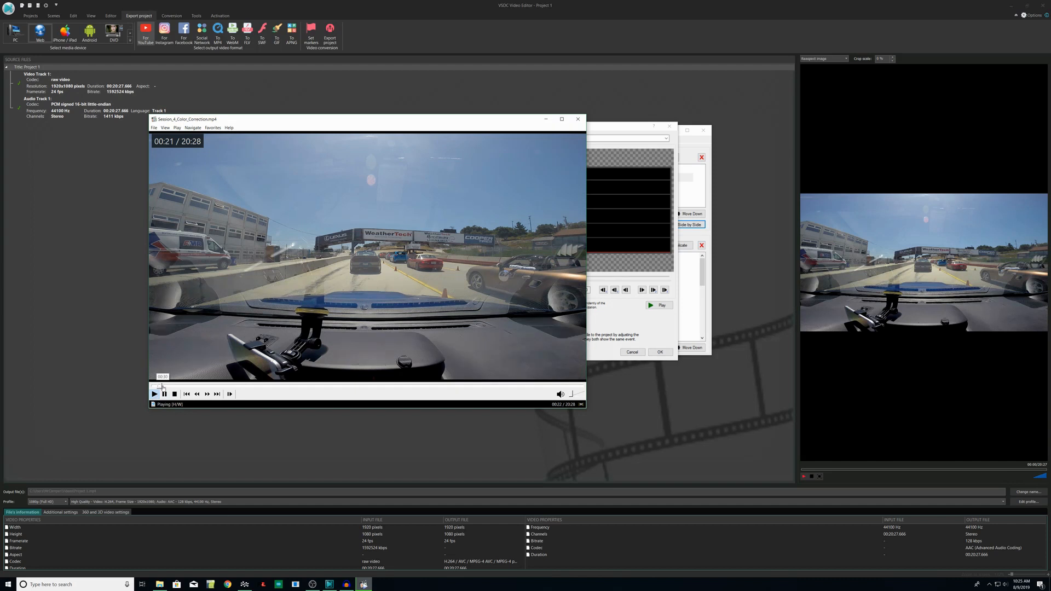
drag(161, 386, 179, 388)
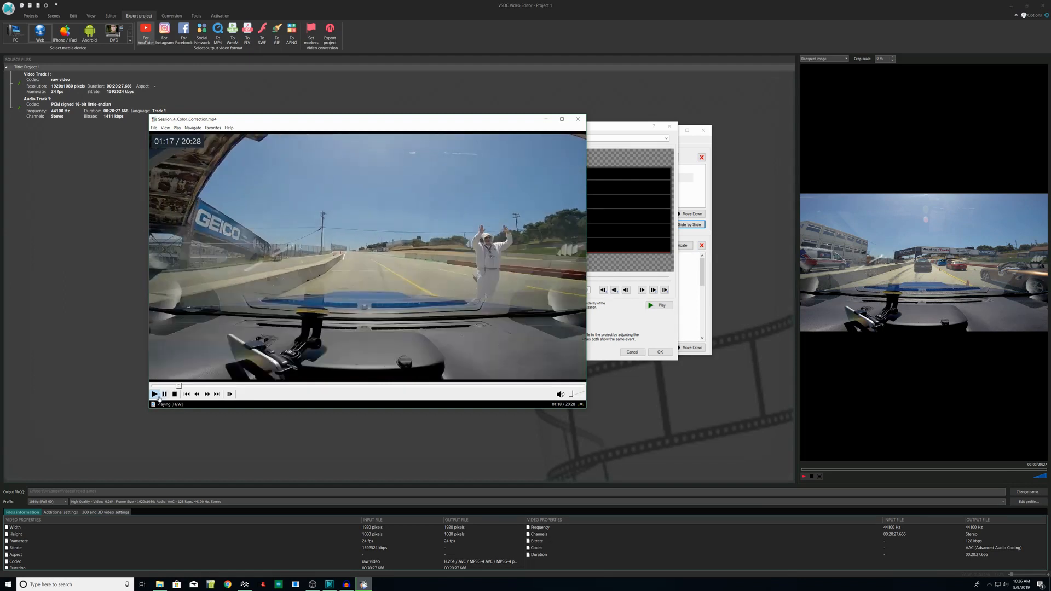
click(164, 393)
click(178, 387)
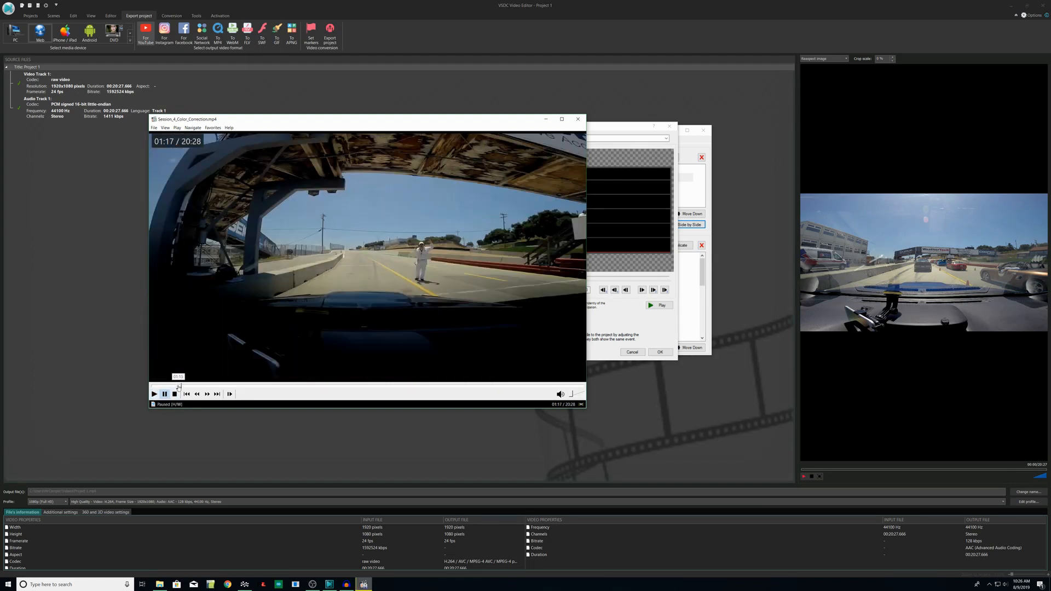
click(178, 387)
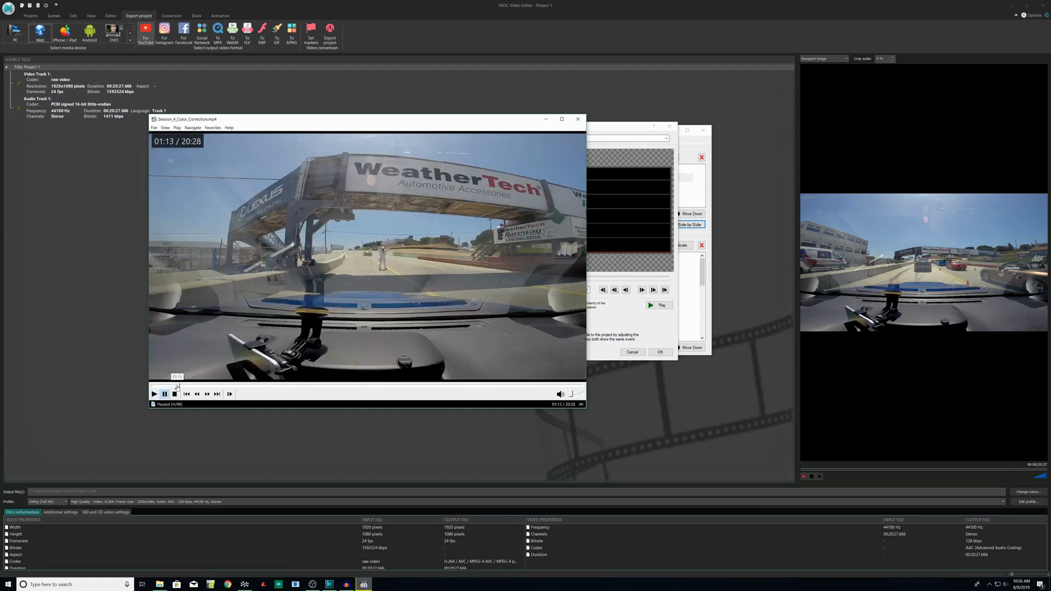
click(156, 394)
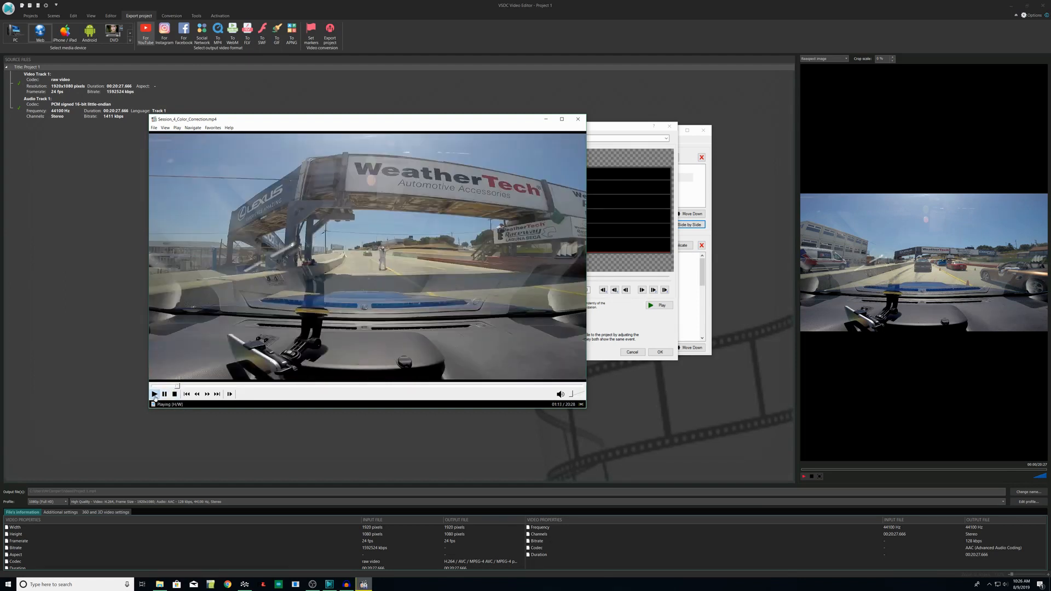
click(164, 394)
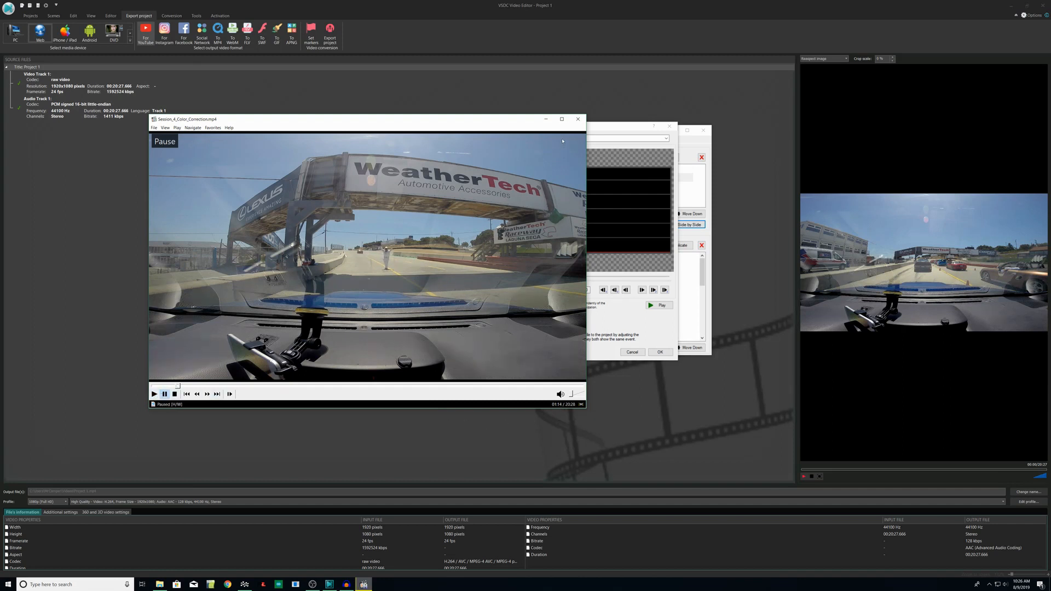
Return to the synchronization dialog in RaceRender and set the sync input time to 00:01:13.999
click(624, 134)
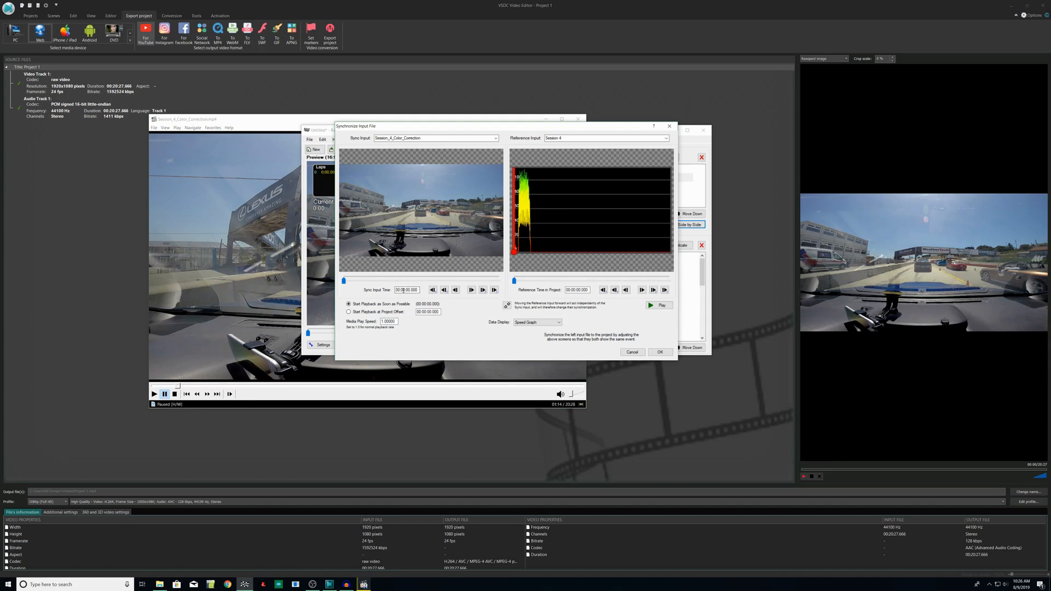
drag(404, 291, 539, 290)
text(11)
key(Return)
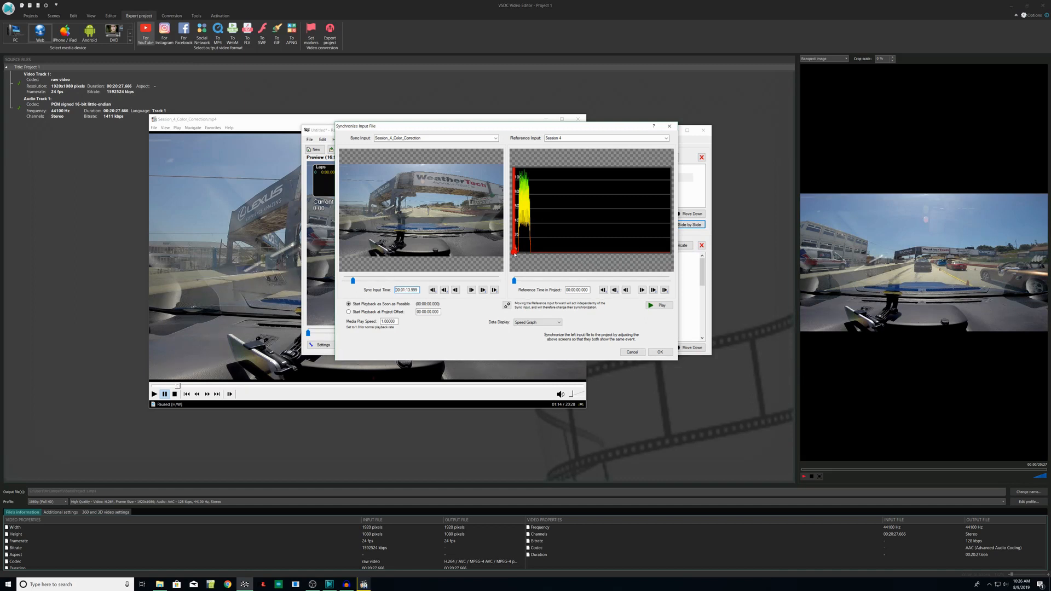
Move the Session 4 reference time to the point on the speed graph where the car begins to move
click(664, 290)
click(664, 290)
drag(515, 281, 518, 281)
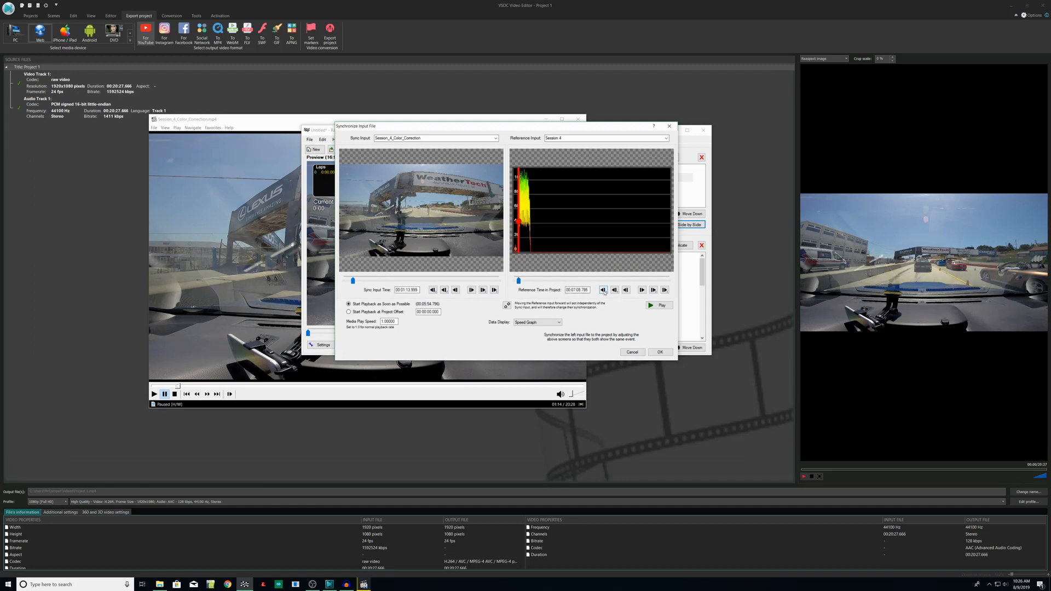
click(604, 291)
click(604, 292)
click(604, 291)
click(665, 290)
Link the reference input to the sync input again and apply the synchronization, accepting the starting offset
click(507, 305)
click(660, 353)
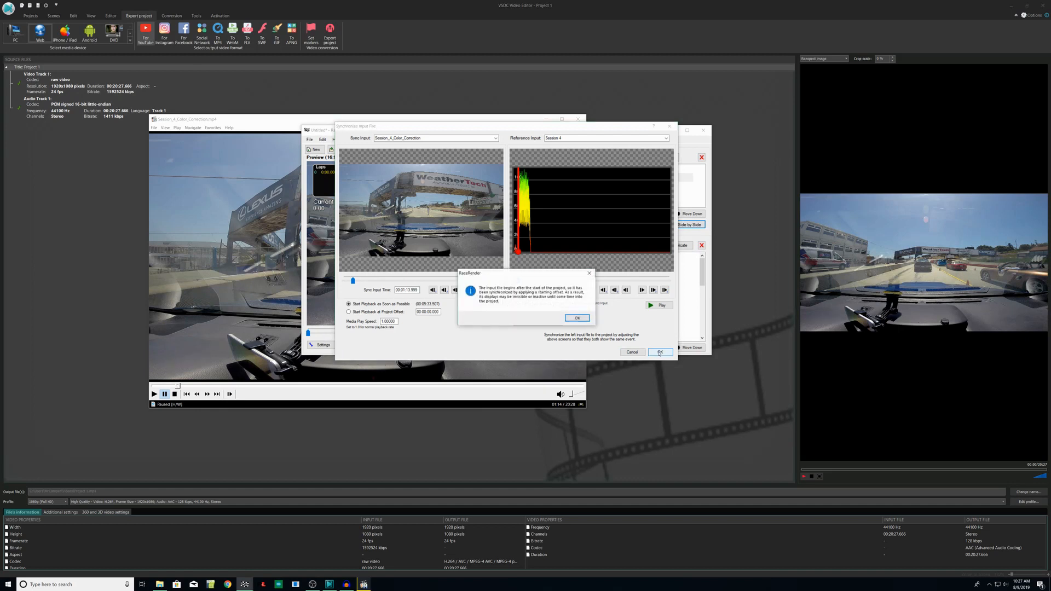
click(577, 319)
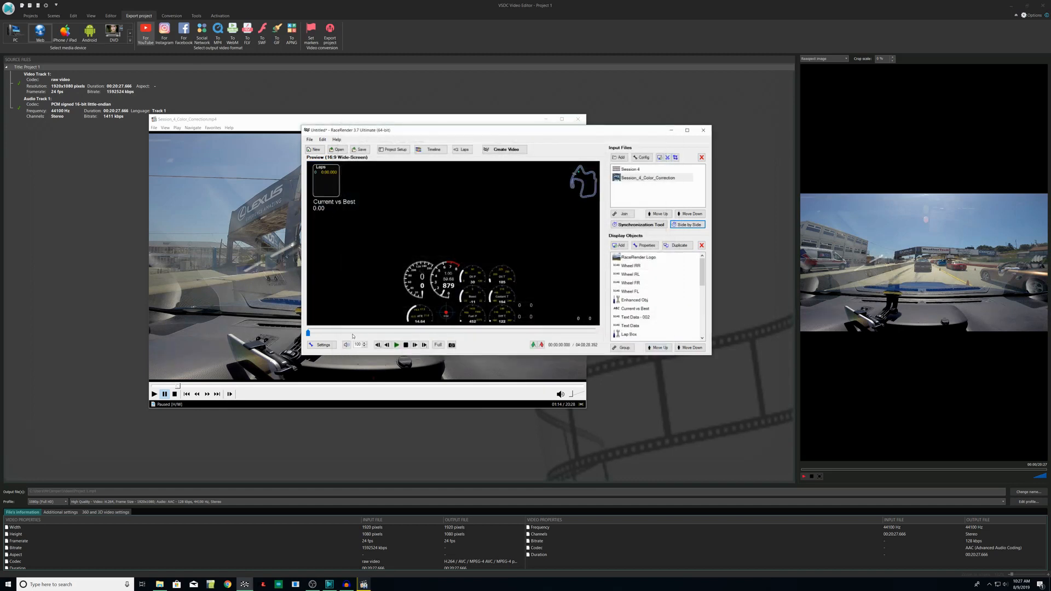
Examine several points between about 12 and 20 minutes in the project preview, playing a stretch to check the gauges against the video
click(321, 333)
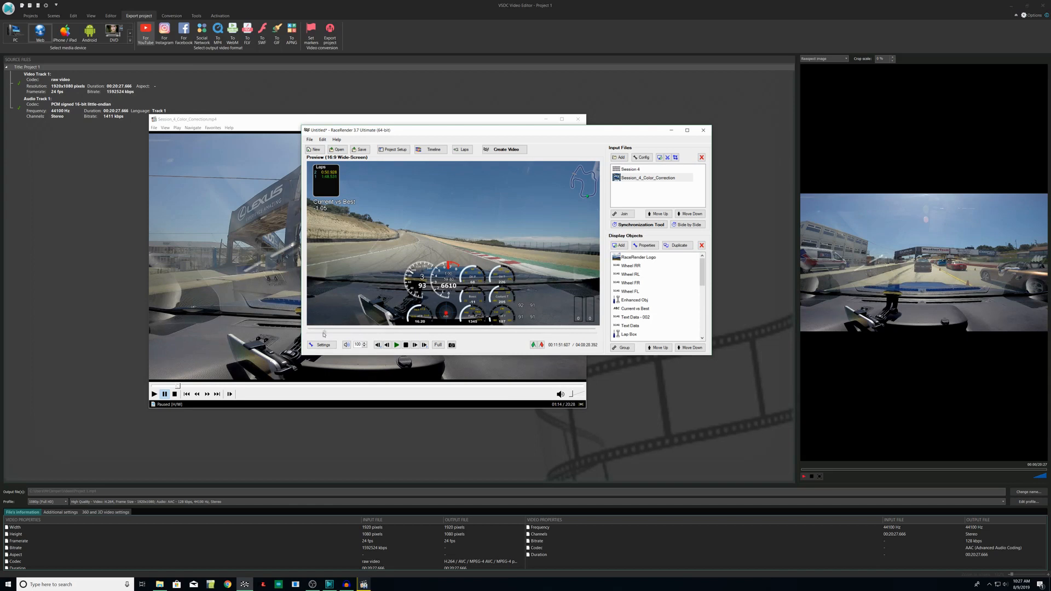
click(324, 334)
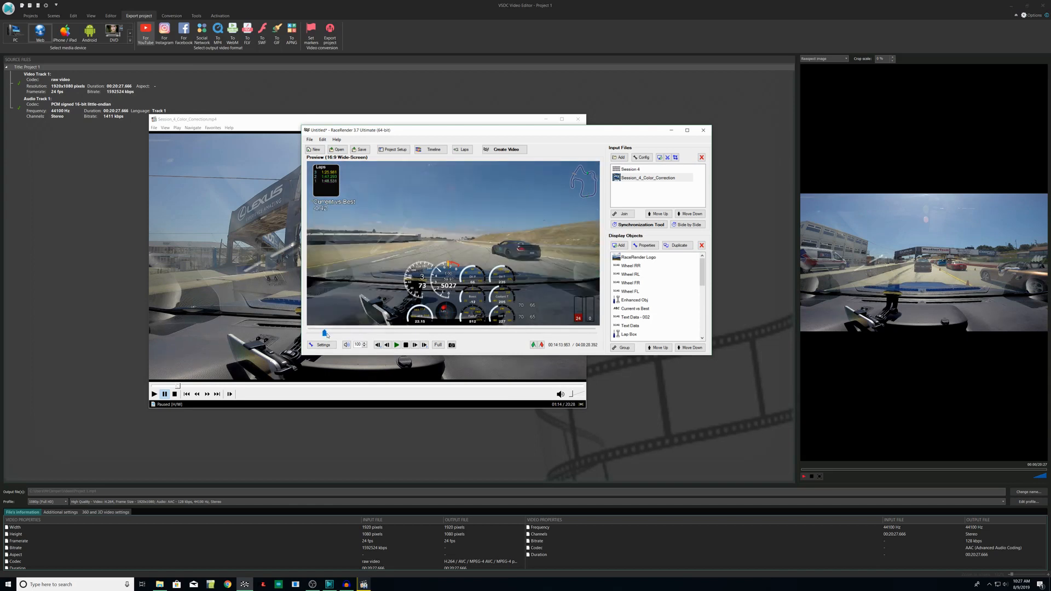
click(326, 333)
click(327, 333)
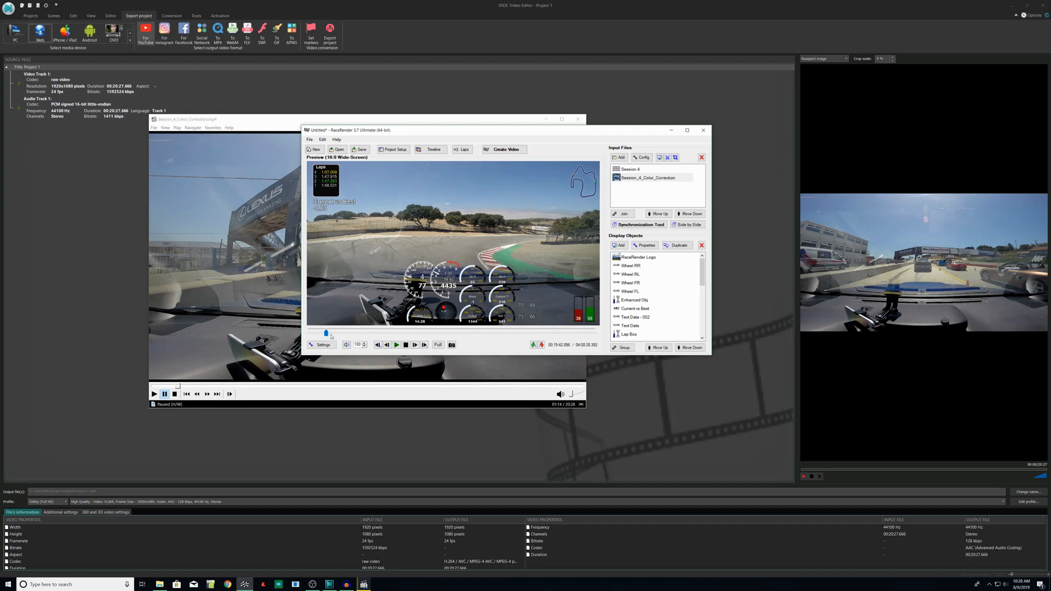
drag(327, 335, 325, 334)
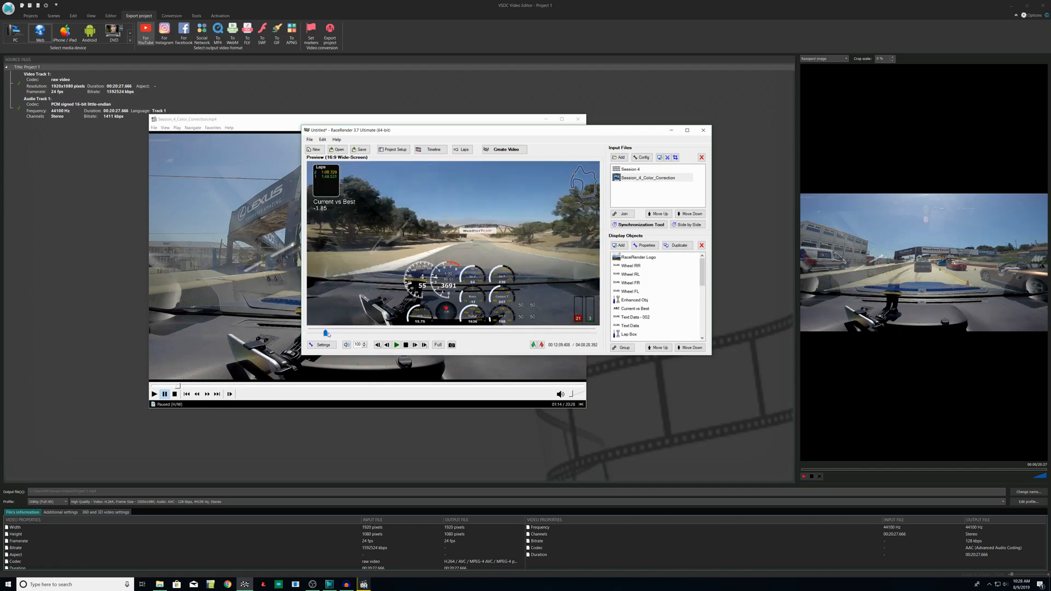
drag(330, 333, 327, 335)
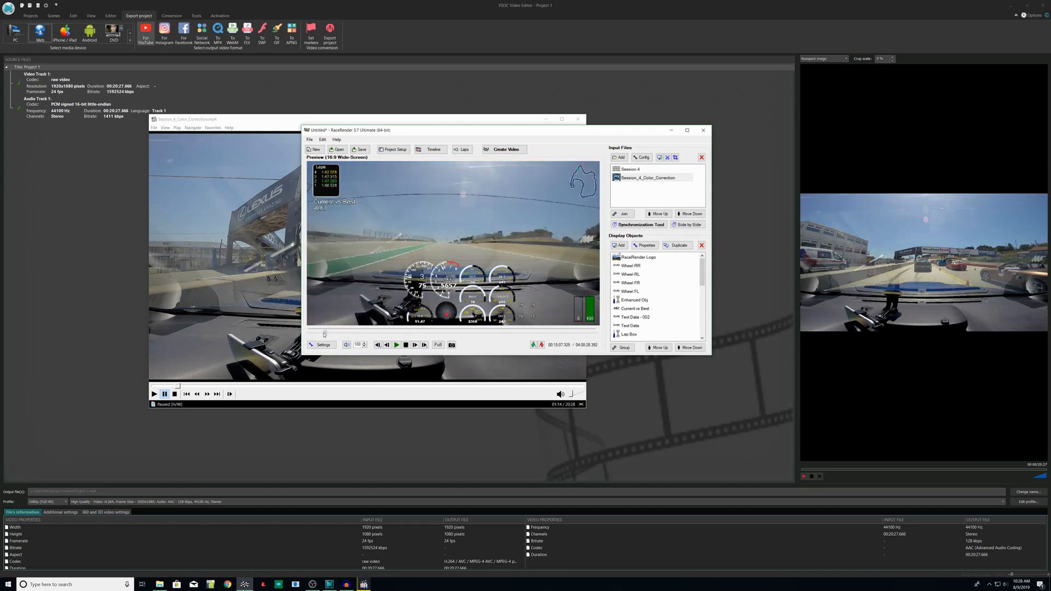
click(397, 346)
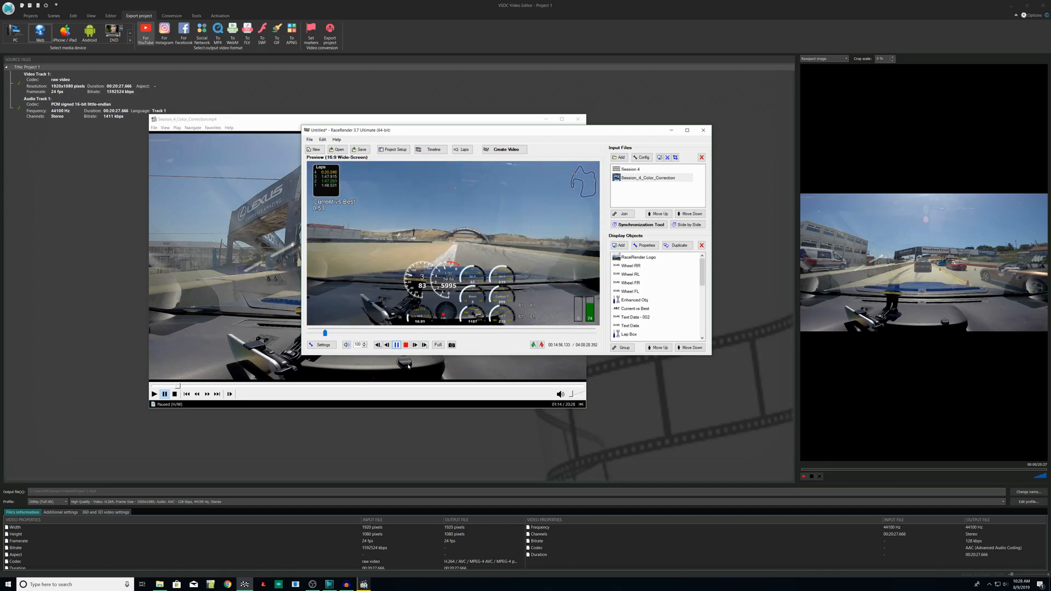
key(space)
Close the media player and play the preview from about 00:13:56 to check the synchronization, then pause
click(577, 119)
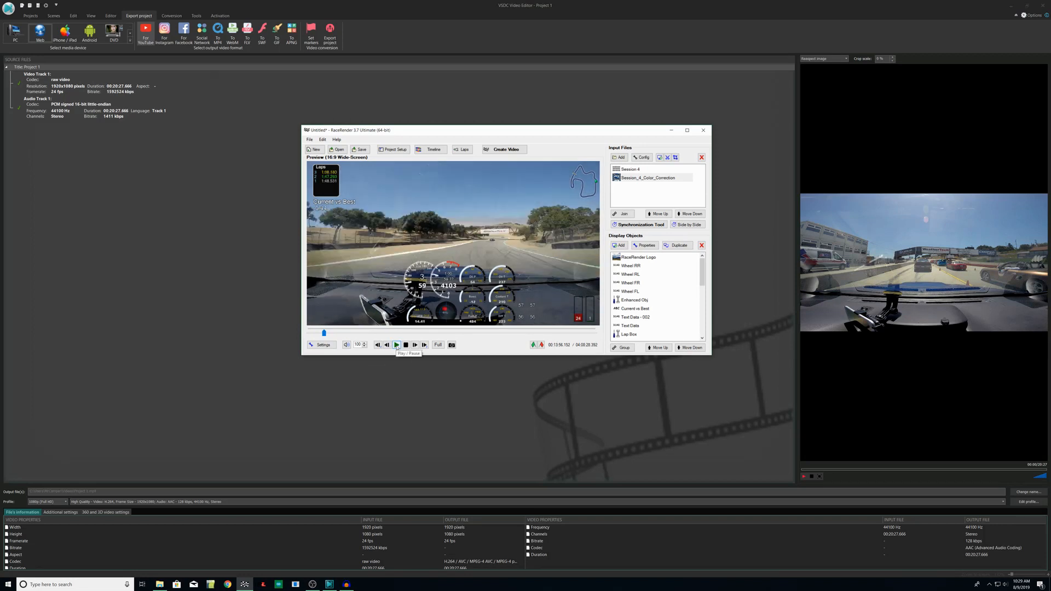
click(396, 346)
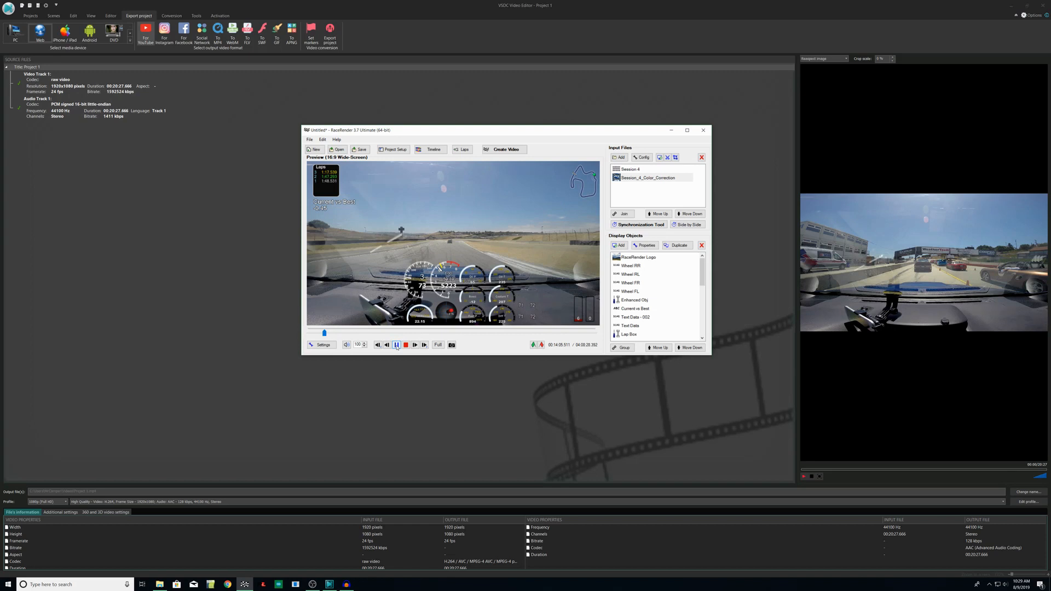
click(397, 345)
Try to correct the side-by-side synchronization by unlinking the inputs, referencing Session 4, and moving its reference time back to 00:14:03.487
click(679, 225)
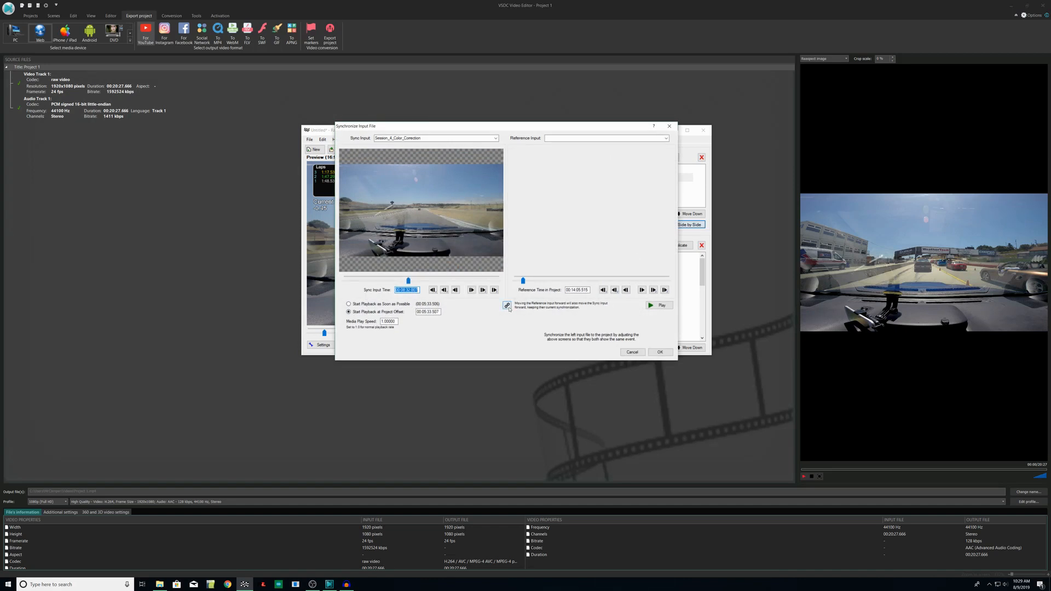
click(508, 307)
click(596, 138)
click(666, 138)
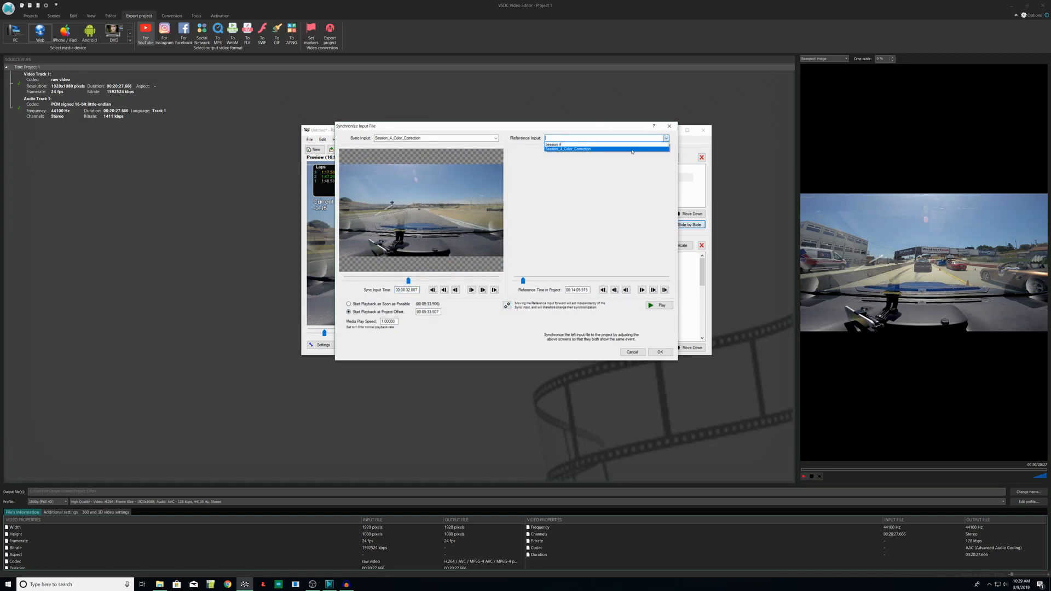
click(633, 145)
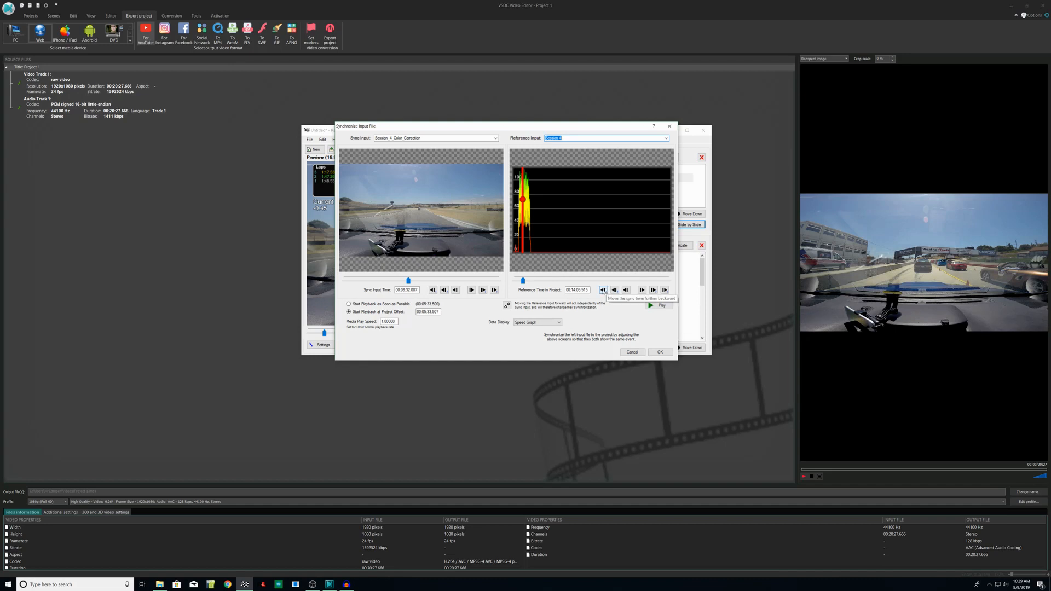
click(603, 290)
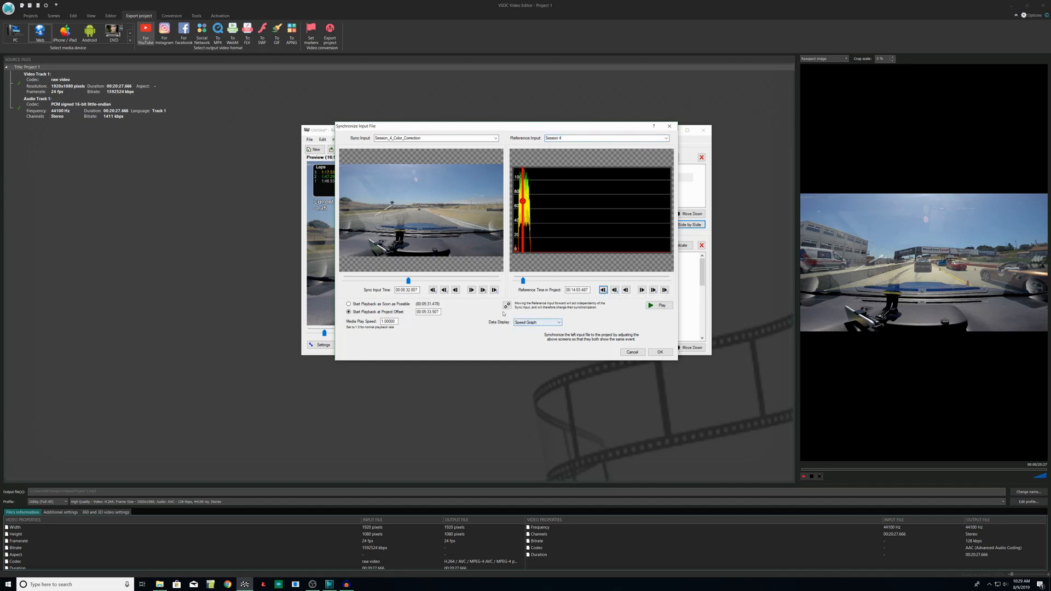
click(658, 352)
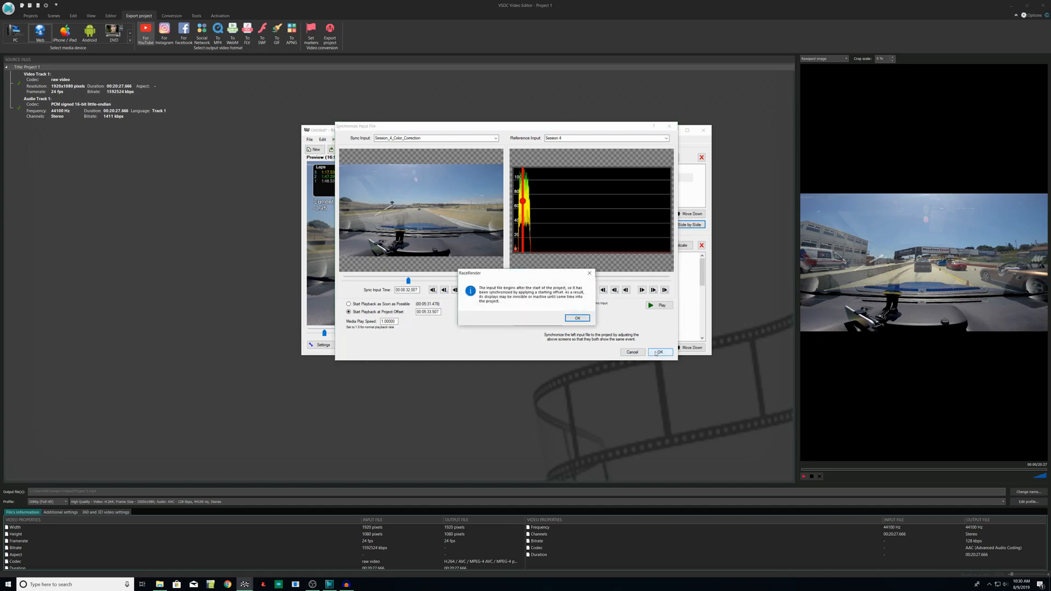
click(577, 318)
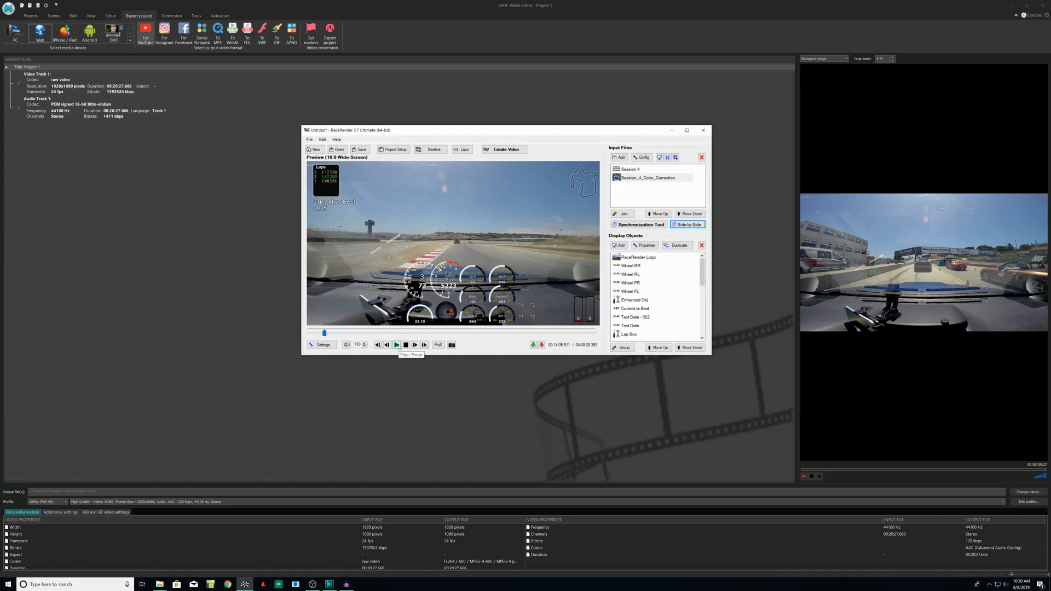
Play the preview to compare the gauges with the car's motion, then pause it
click(397, 345)
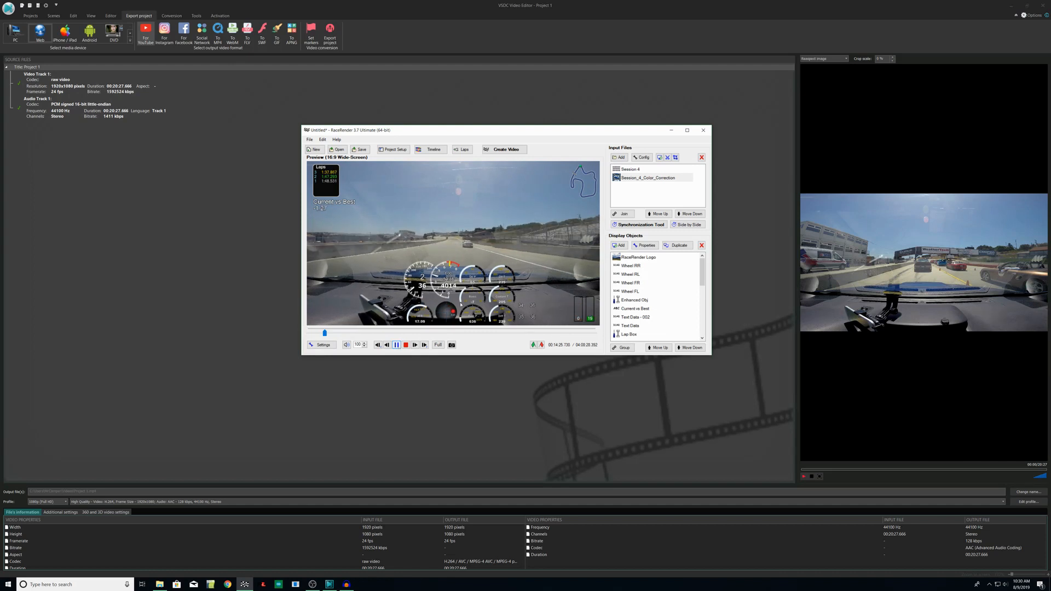
key(space)
Resynchronize the video with the unlinked Session 4 data by moving the reference time forward to a project offset of 00:05:35.534, and apply it
click(682, 225)
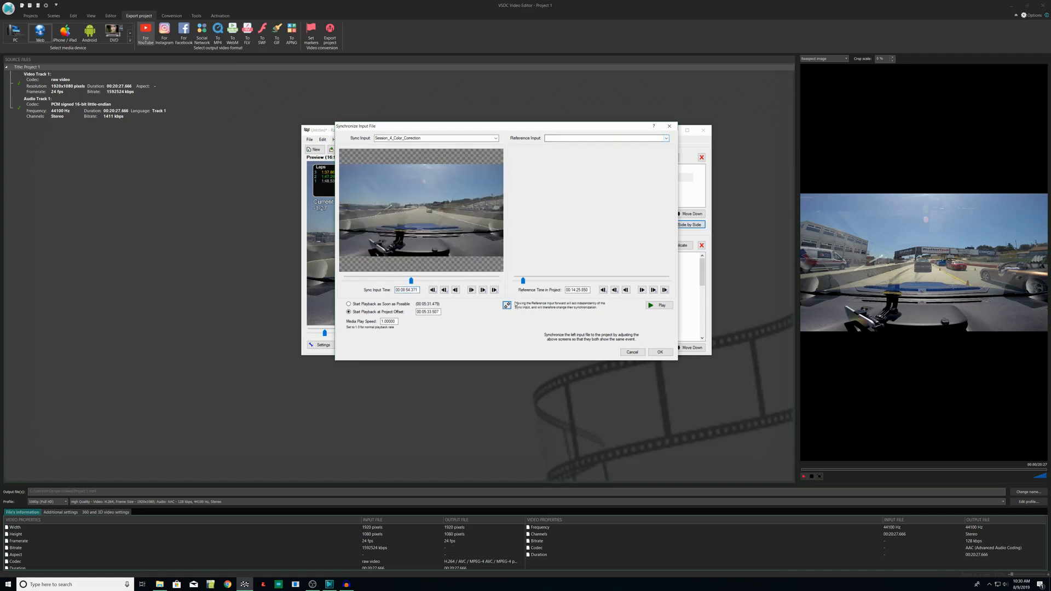
click(506, 305)
click(507, 305)
click(666, 138)
click(665, 145)
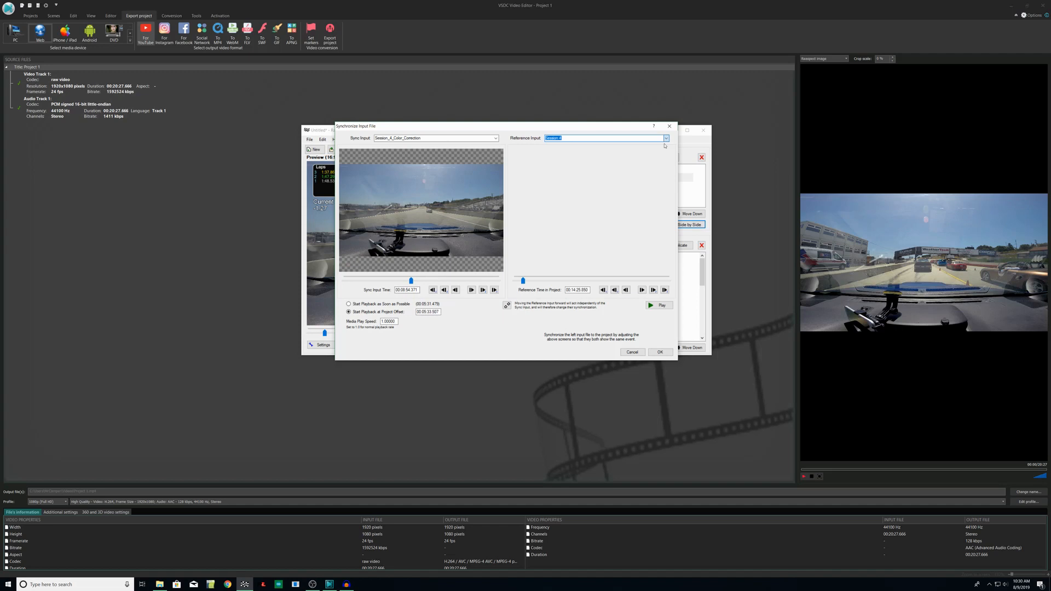
click(665, 291)
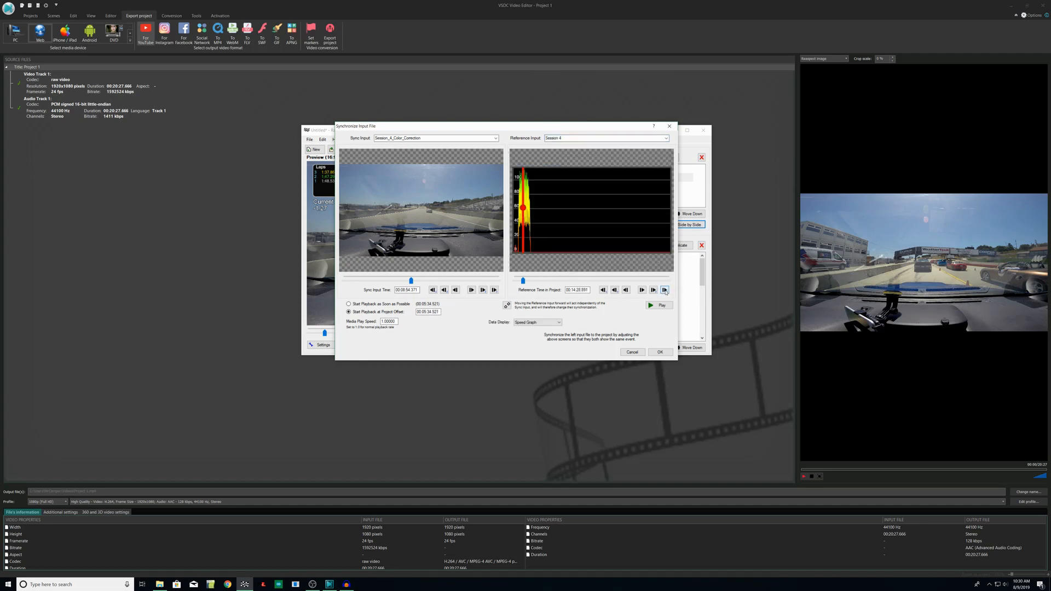
click(664, 290)
click(659, 352)
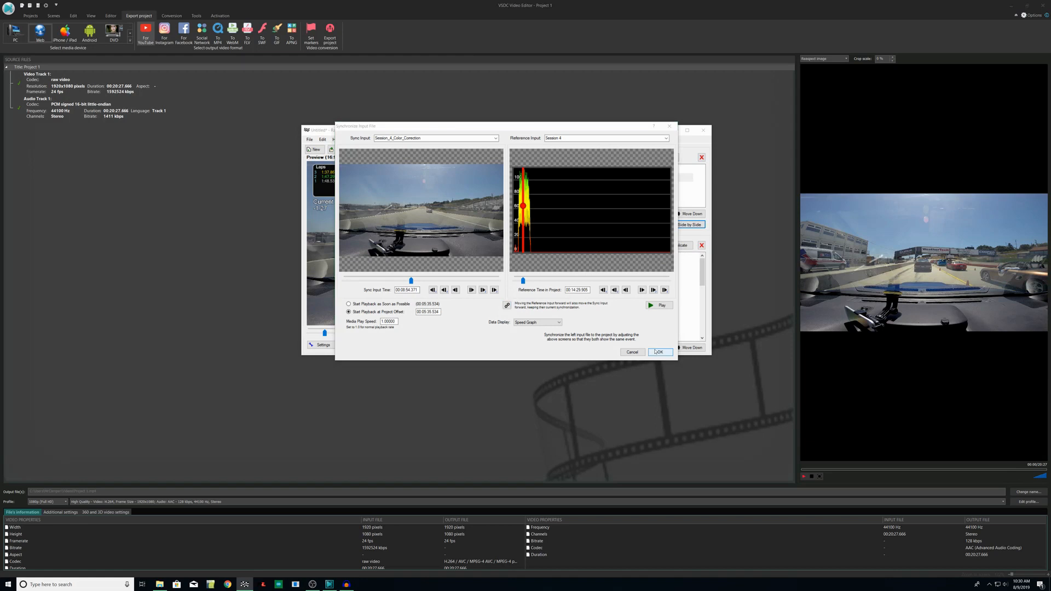
click(578, 319)
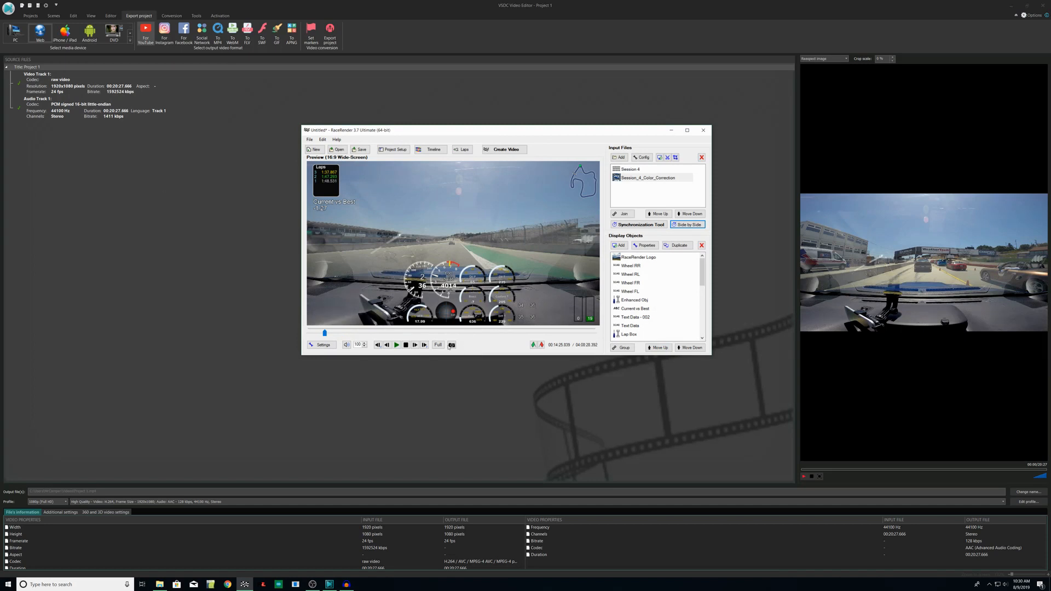
Play and pause the preview, and resynchronize the video side by side with the unlinked Session 4 data at project offset 00:05:37.561
click(397, 345)
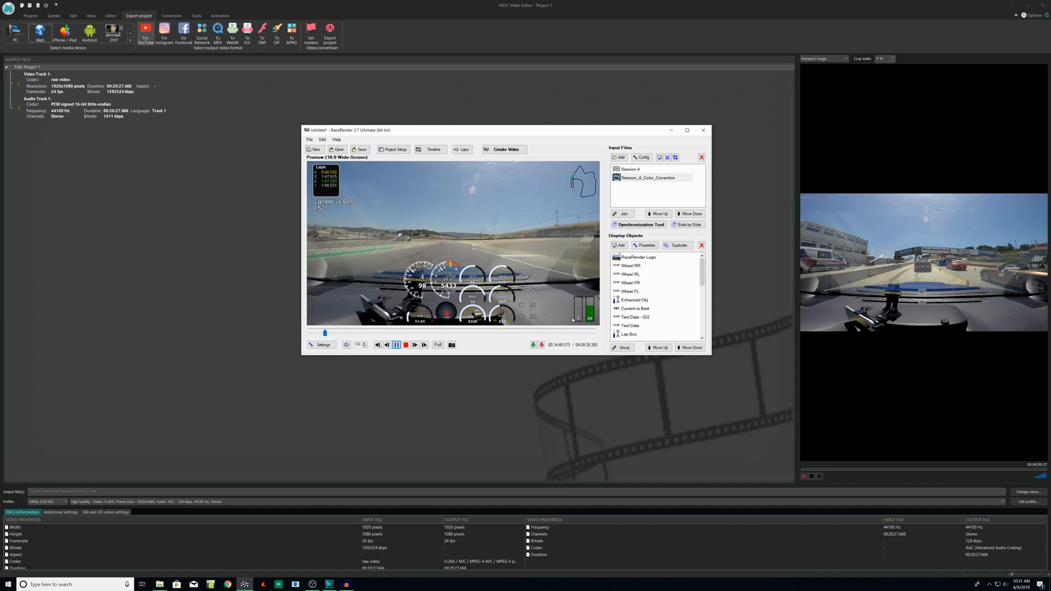
click(397, 345)
click(689, 228)
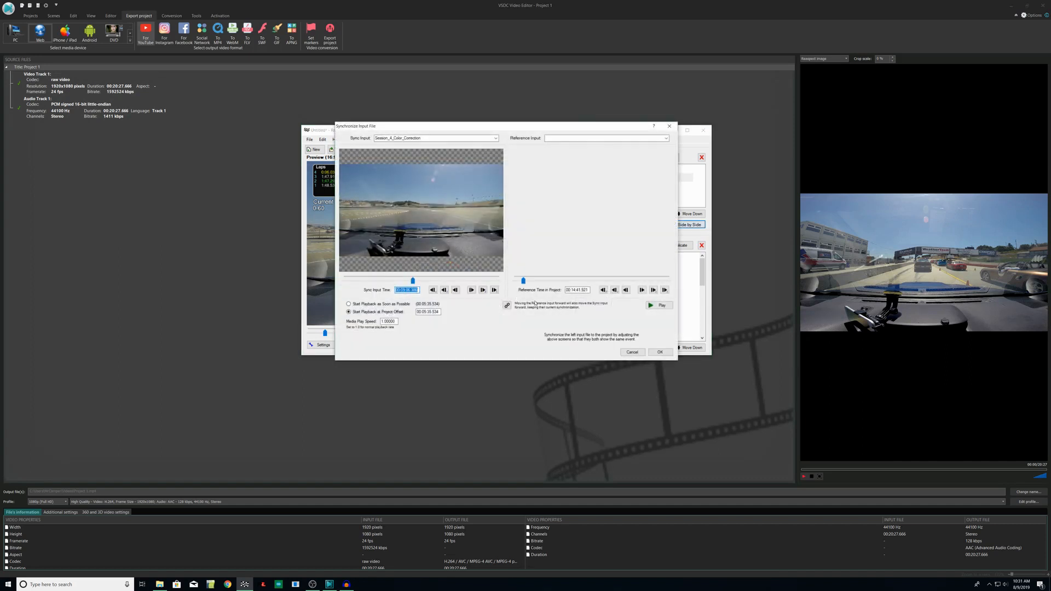
click(507, 305)
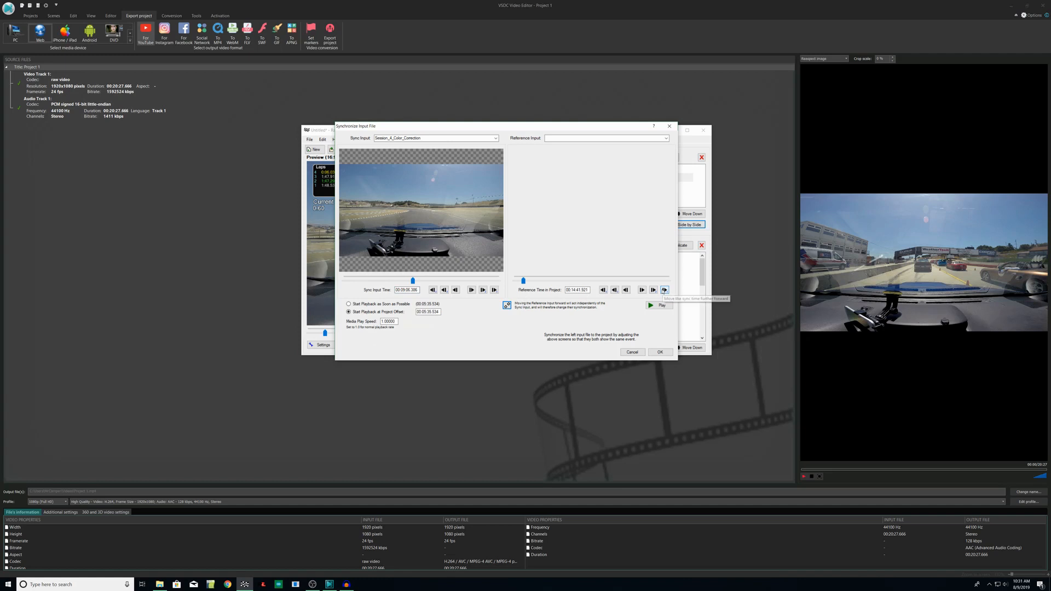
click(665, 138)
click(659, 146)
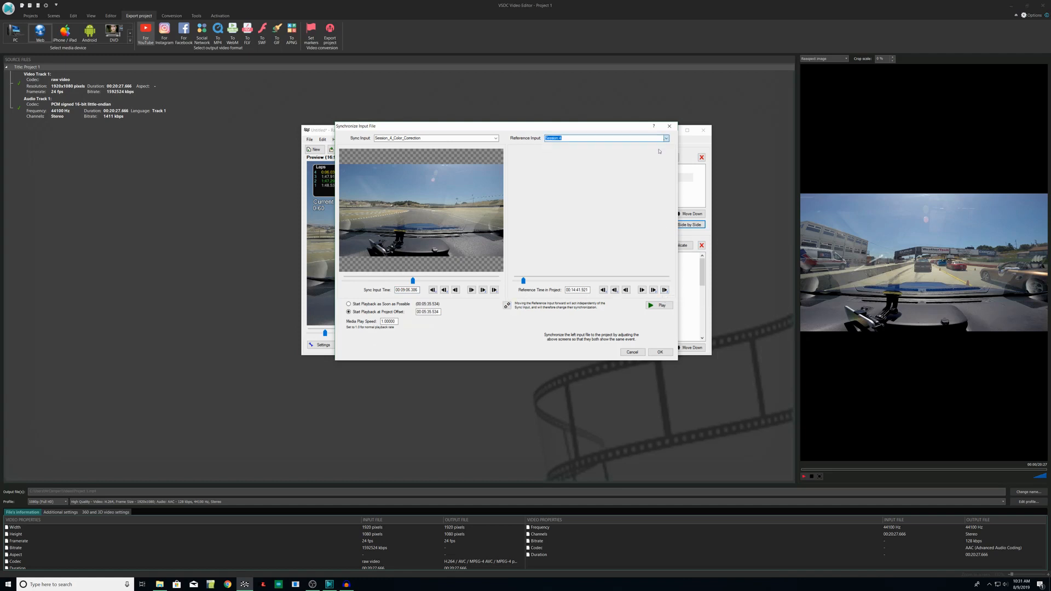
click(665, 290)
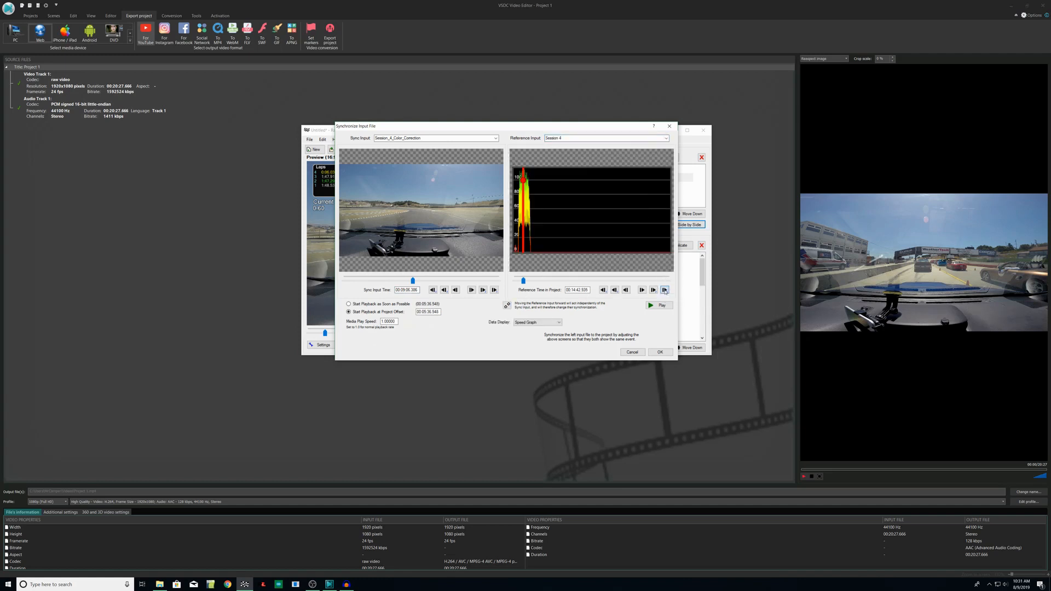
click(665, 290)
click(659, 352)
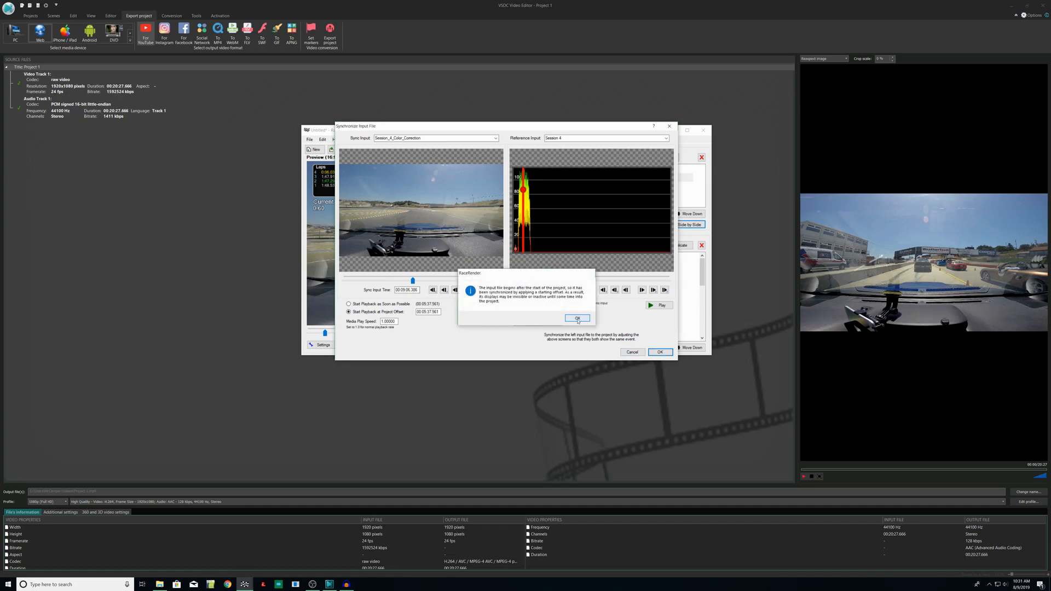
click(578, 318)
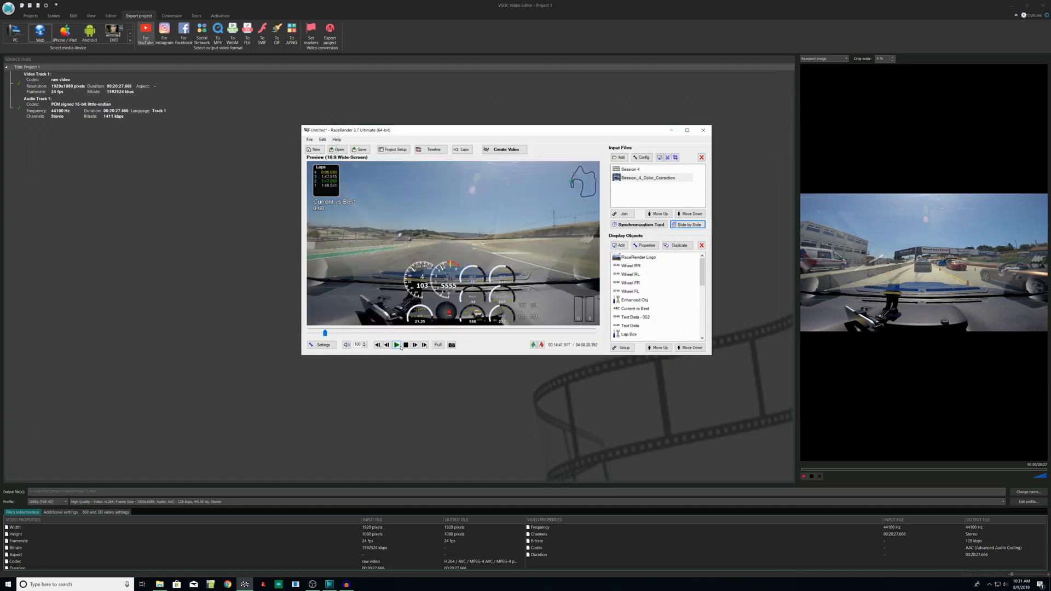
Check the preview playback again and move the video's synchronization with the unlinked Session 4 data to project offset 00:05:38.576
click(398, 345)
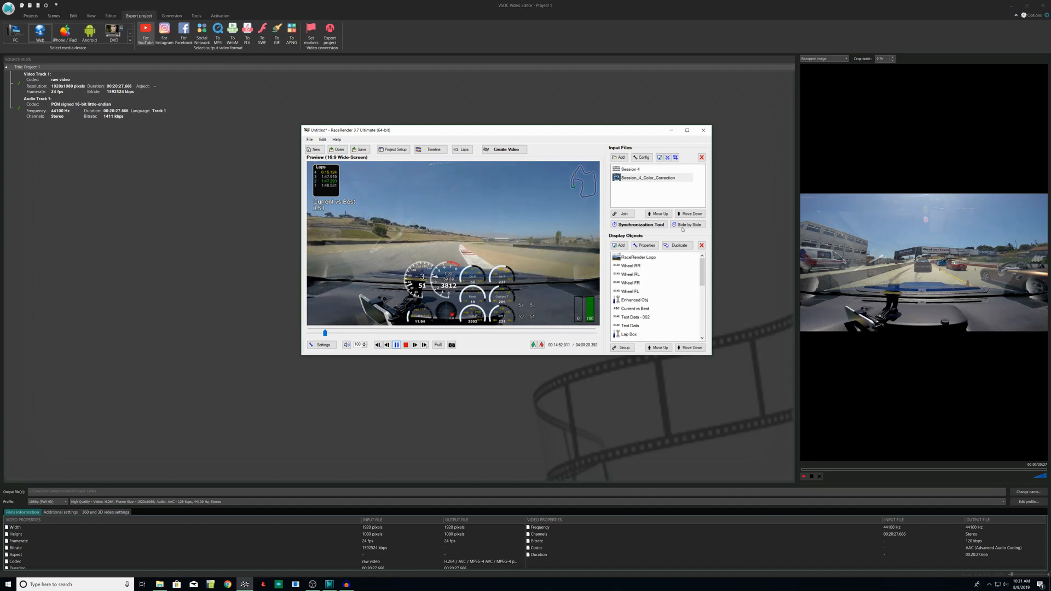
key(space)
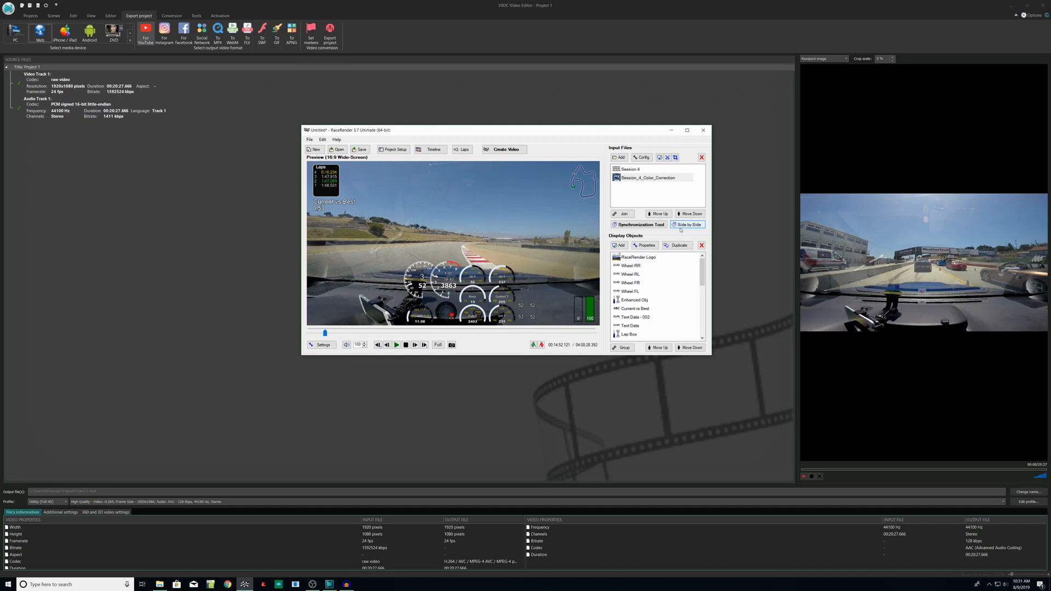
click(639, 225)
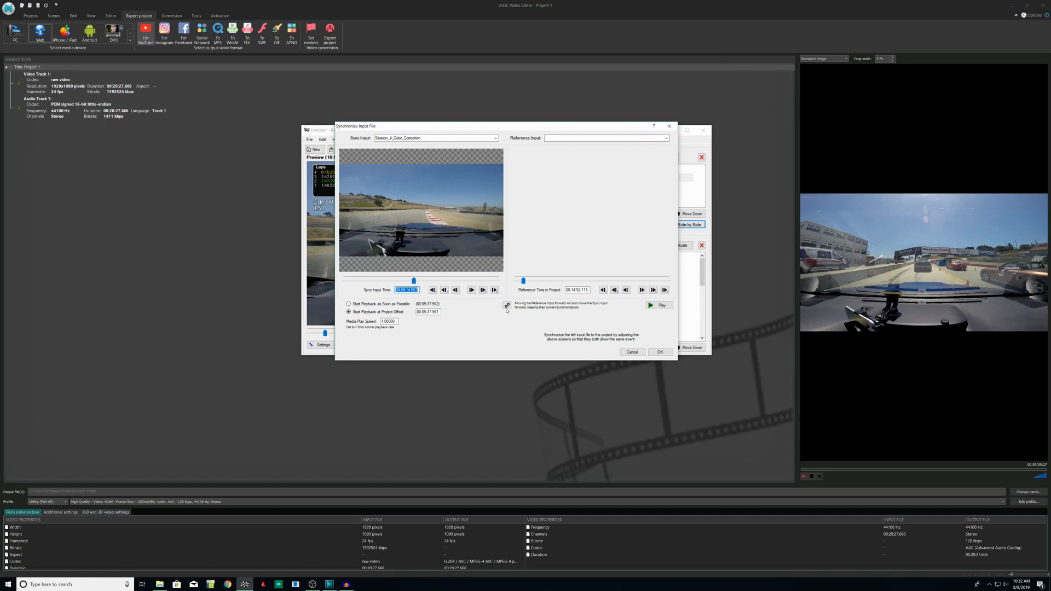
click(507, 306)
click(666, 138)
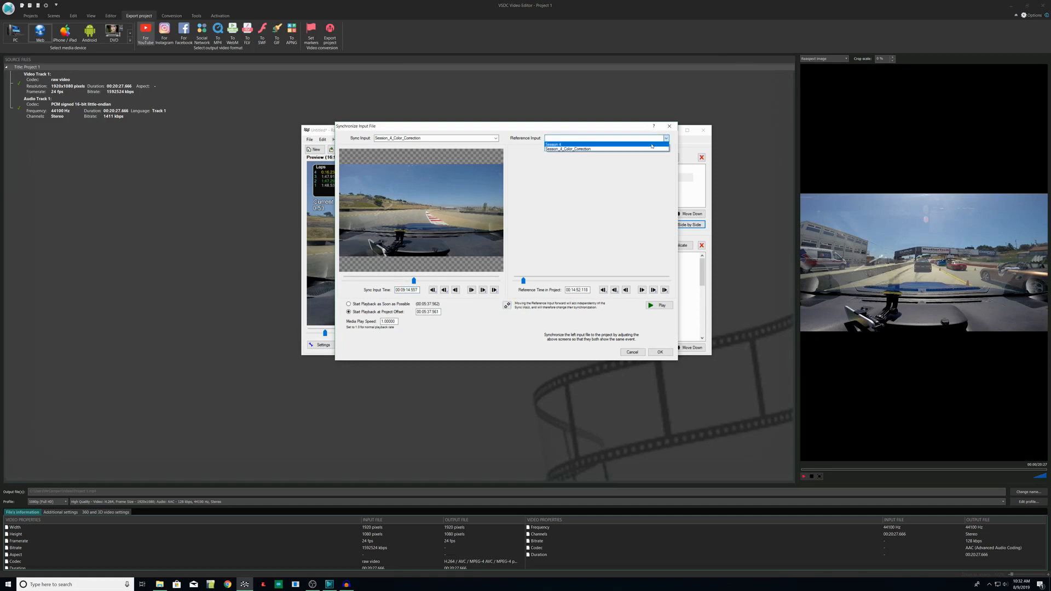
click(652, 144)
click(665, 290)
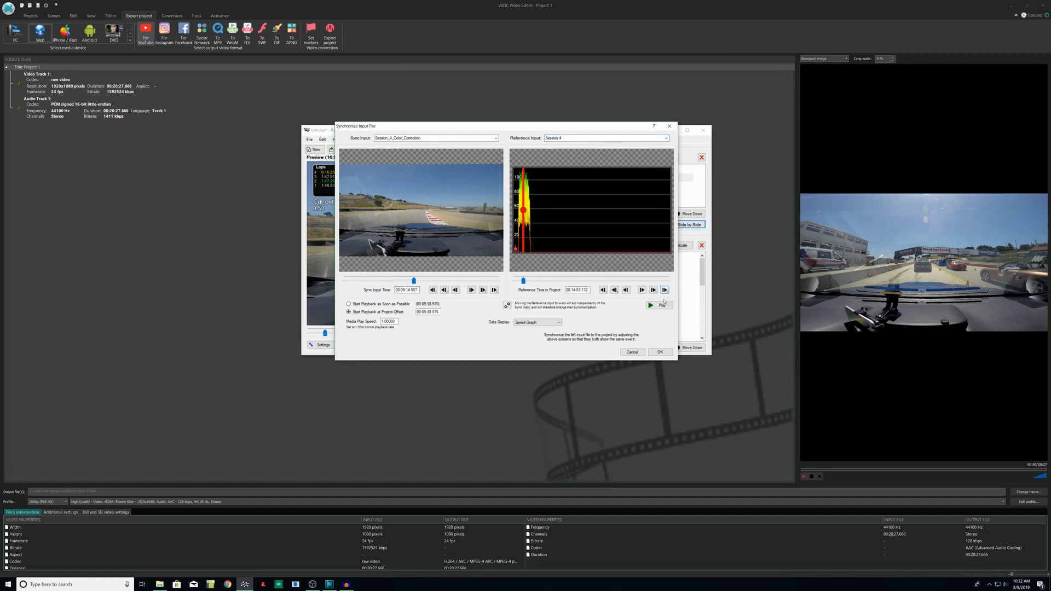
click(506, 306)
click(657, 351)
click(580, 316)
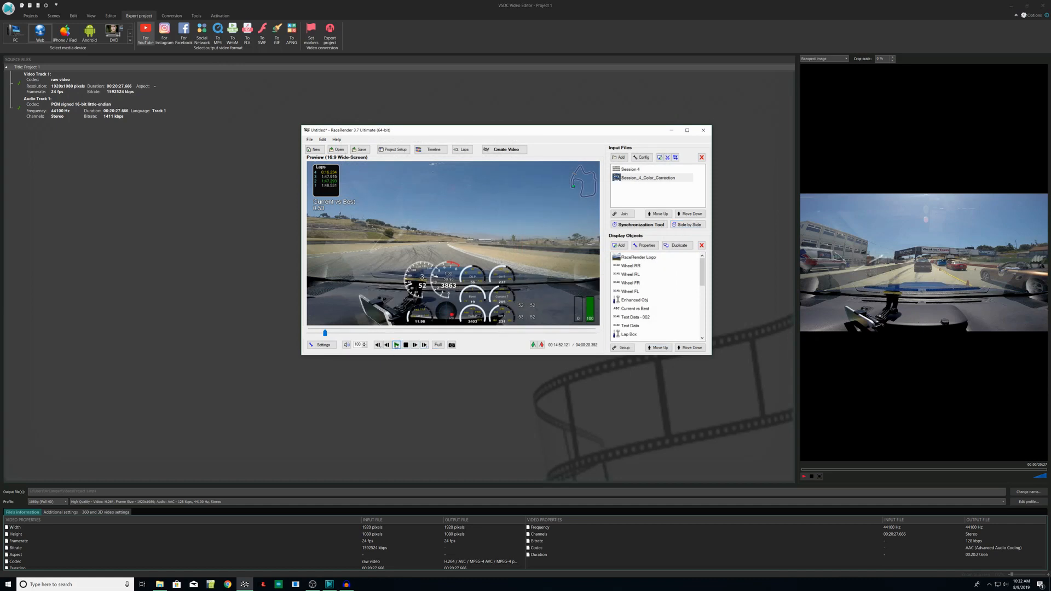
Replay the preview and fine-tune the video's synchronization with the unlinked Session 4 data to project offset 00:05:39.947
click(396, 345)
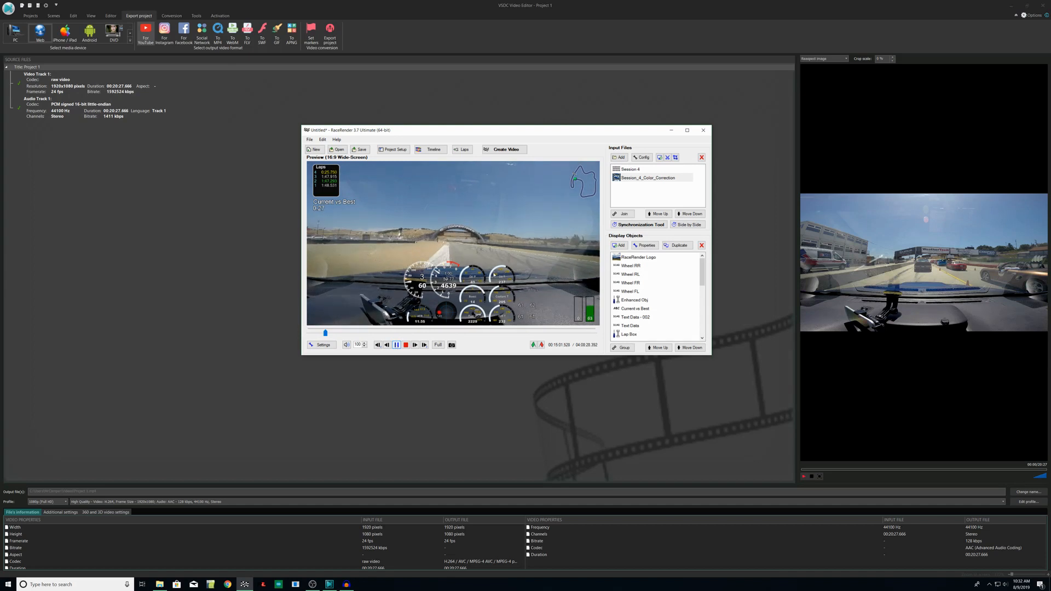
click(686, 225)
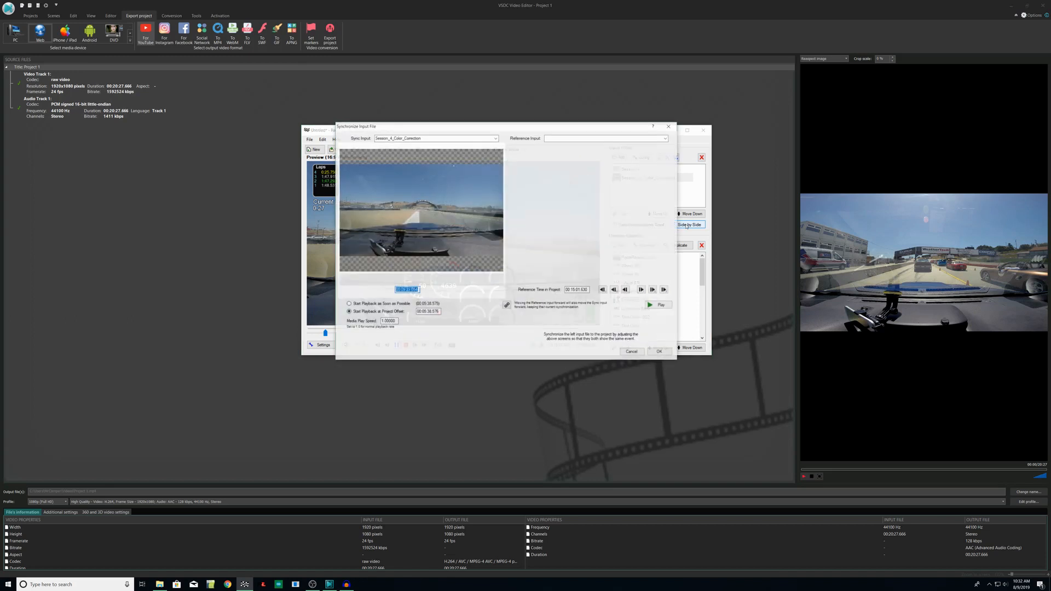
click(507, 305)
click(660, 139)
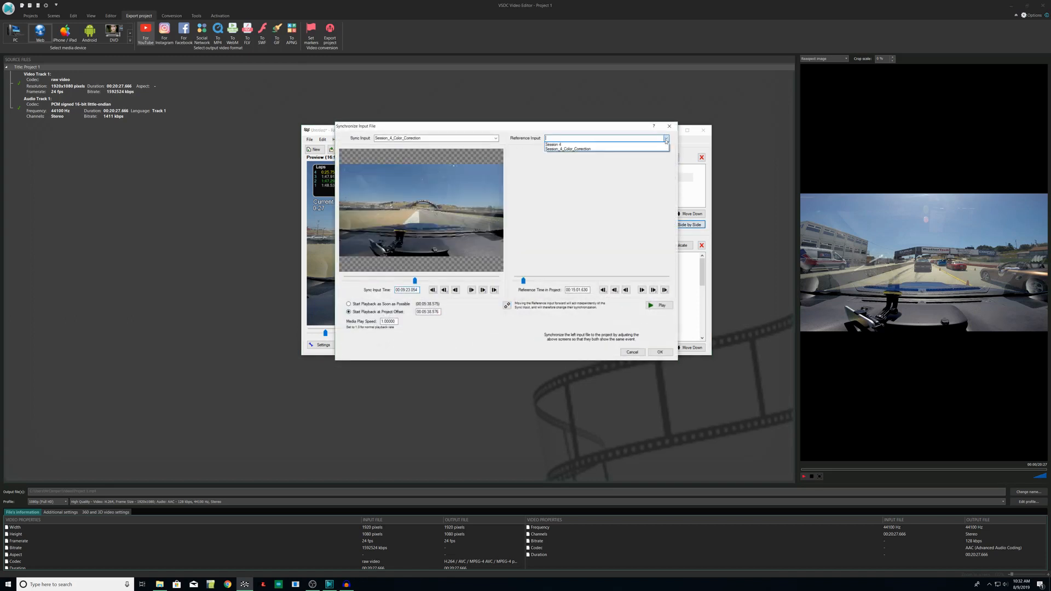
click(659, 147)
click(664, 290)
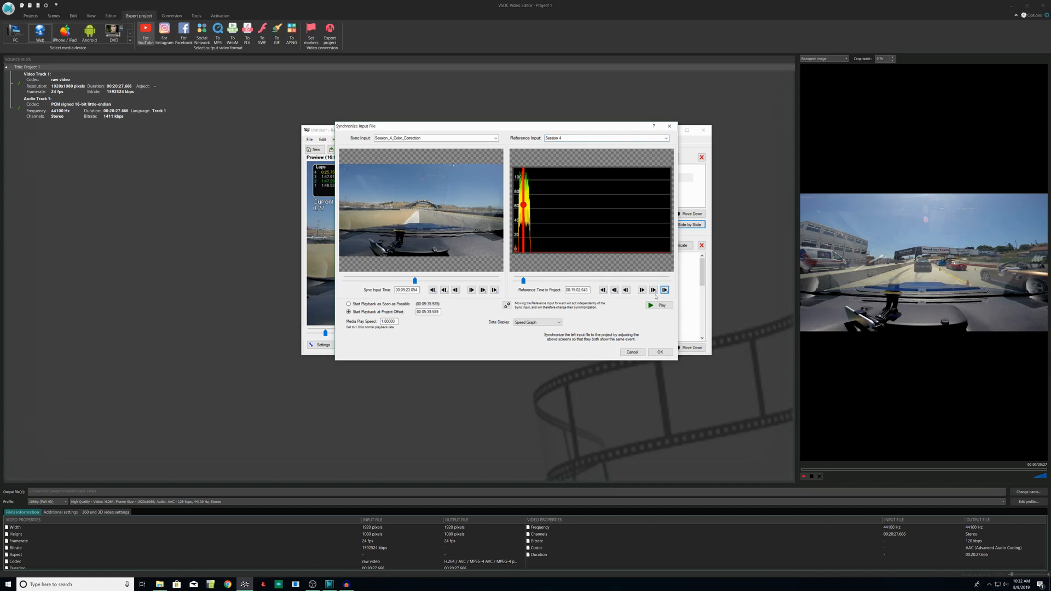
click(653, 290)
click(507, 305)
click(660, 352)
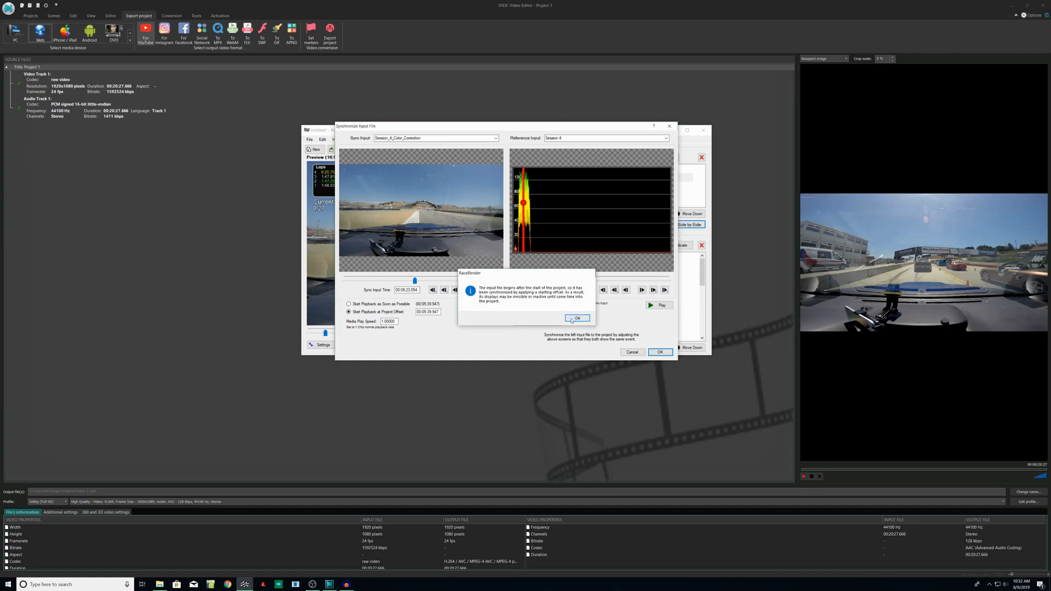
click(577, 318)
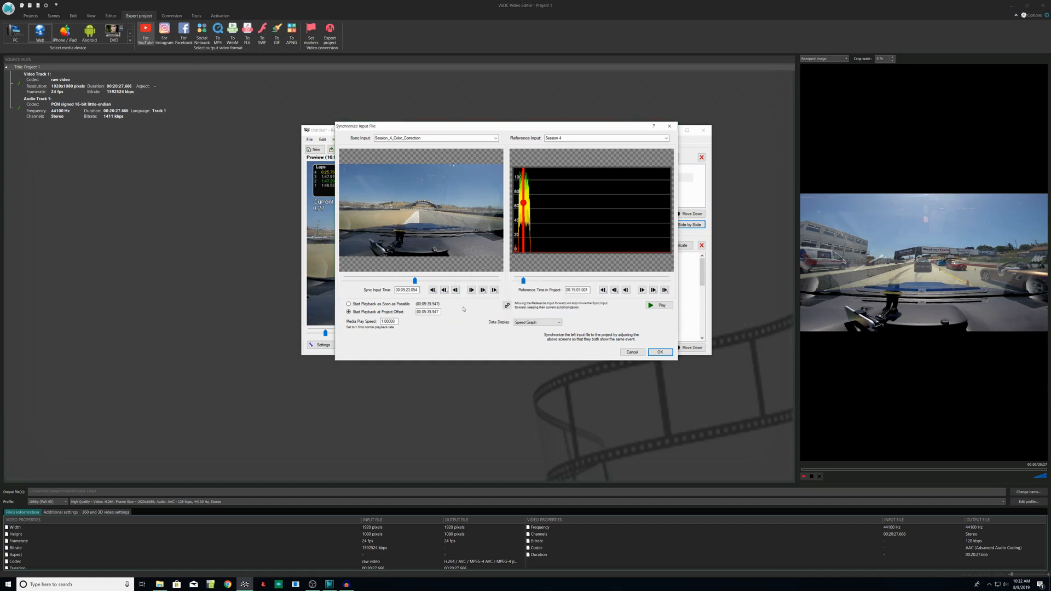
key(Return)
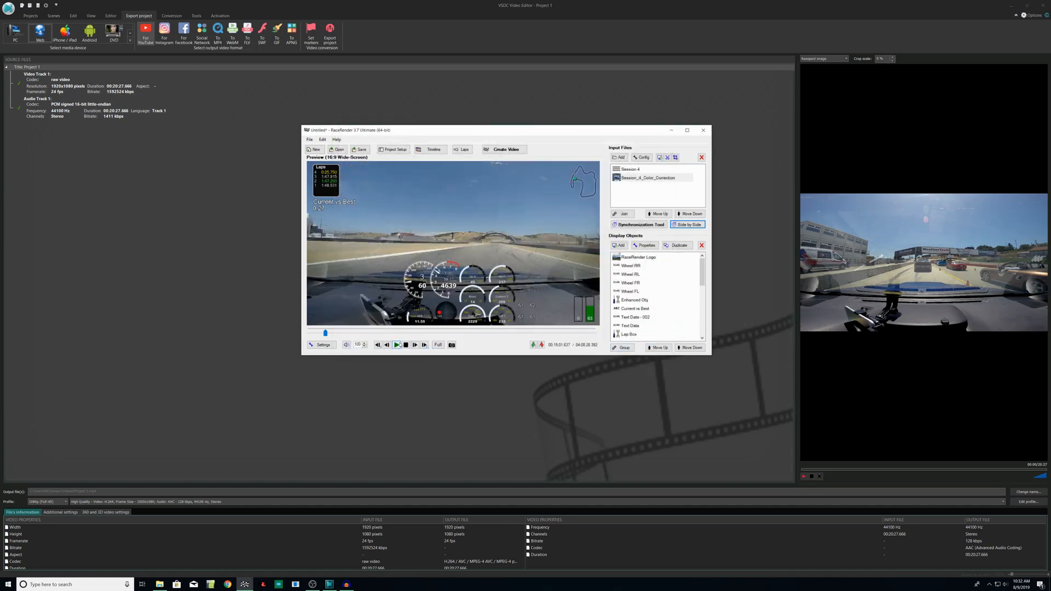
Play the preview to verify the gauges against the car's motion, then pause it
click(398, 345)
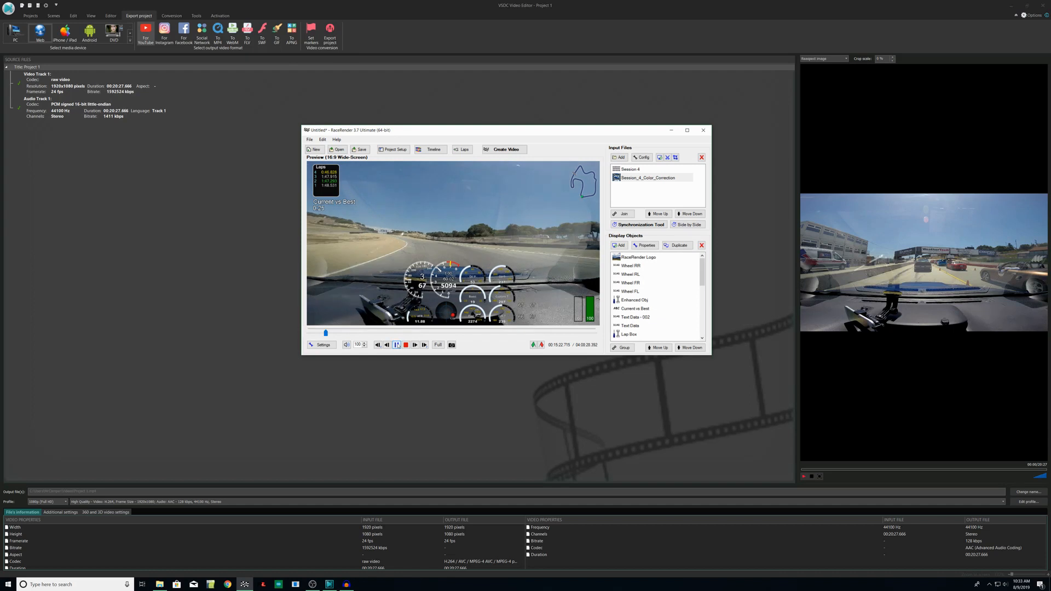
click(398, 346)
click(513, 152)
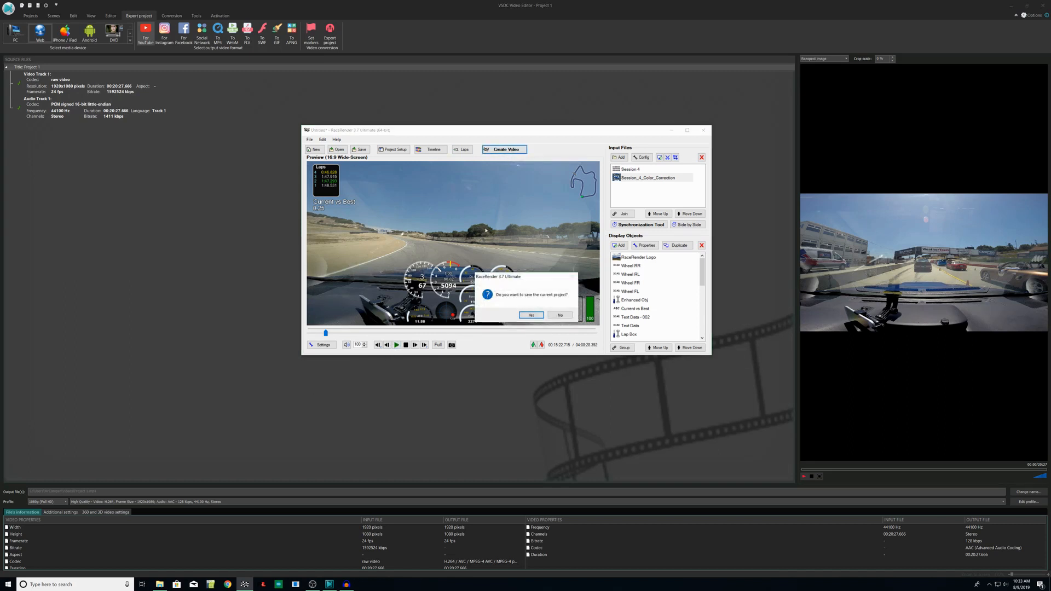
click(529, 314)
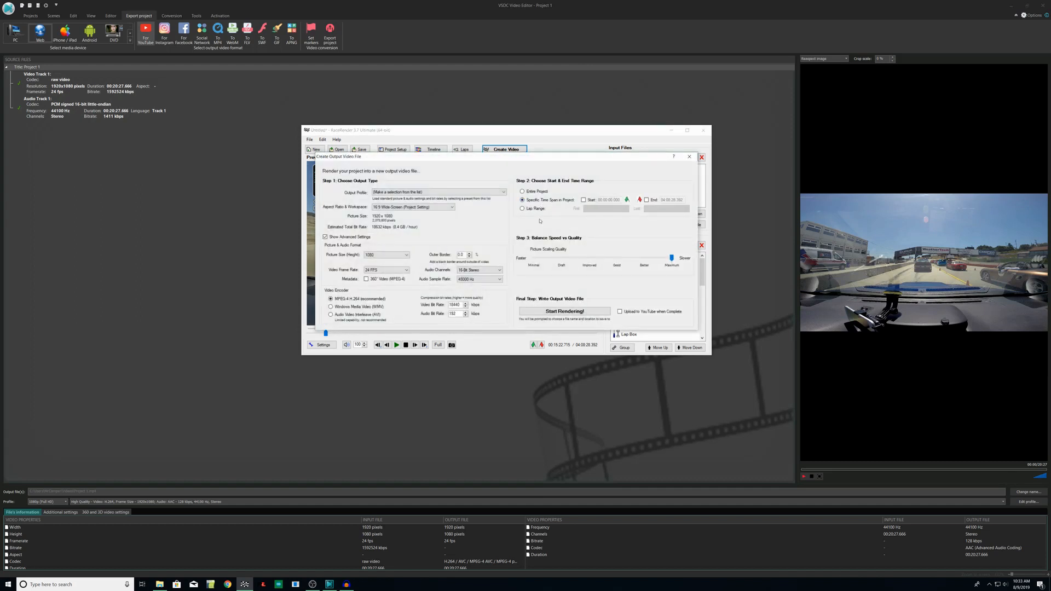
click(646, 200)
click(665, 200)
drag(663, 200, 698, 195)
text(00)
click(690, 157)
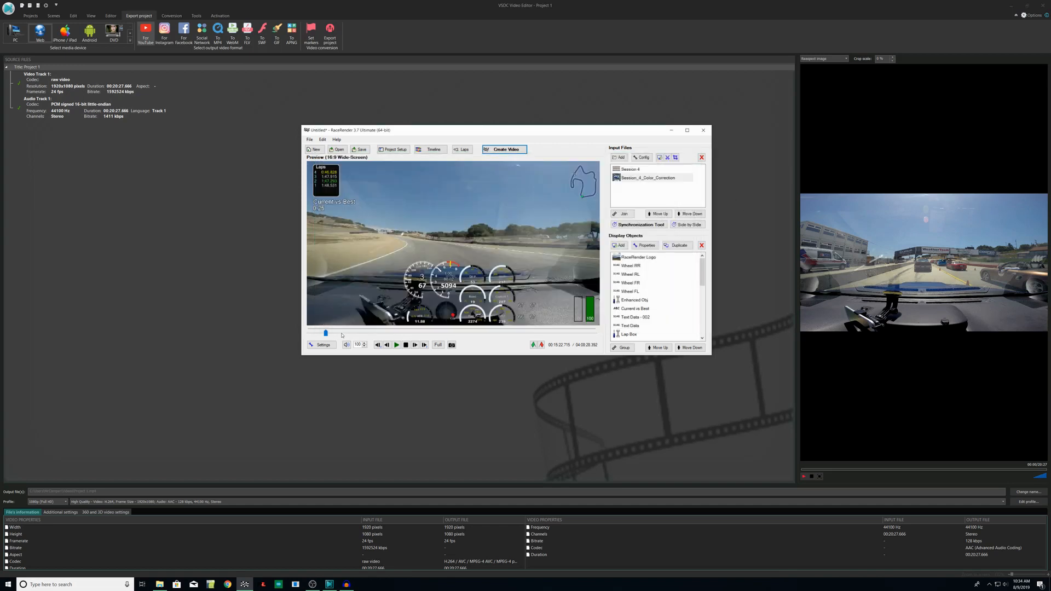
Set the output end point to project time 00:36:10.423 and open the video creation settings without saving the project
click(342, 334)
click(348, 334)
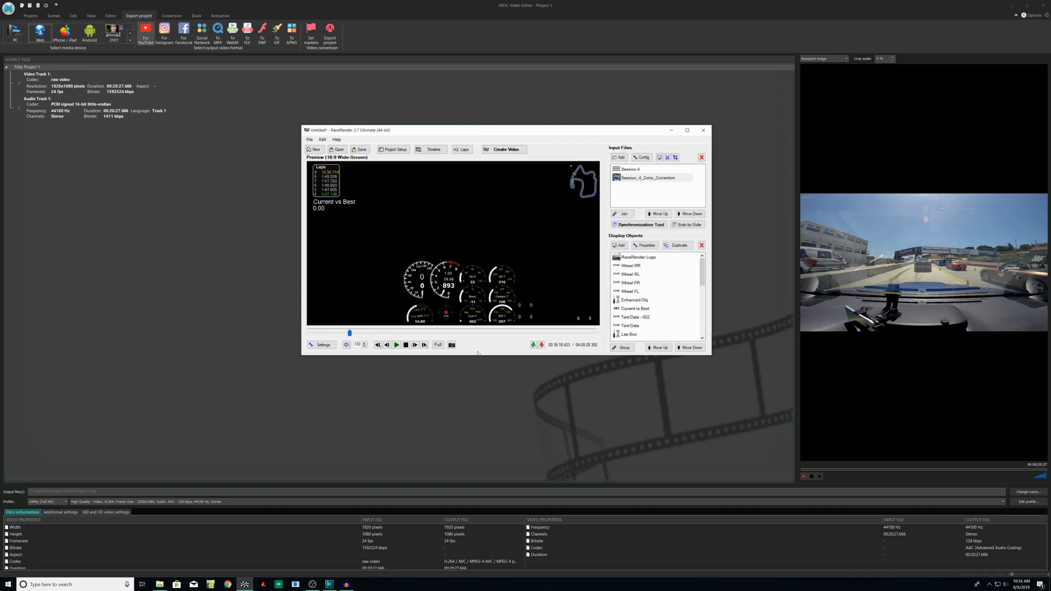
click(505, 150)
click(558, 315)
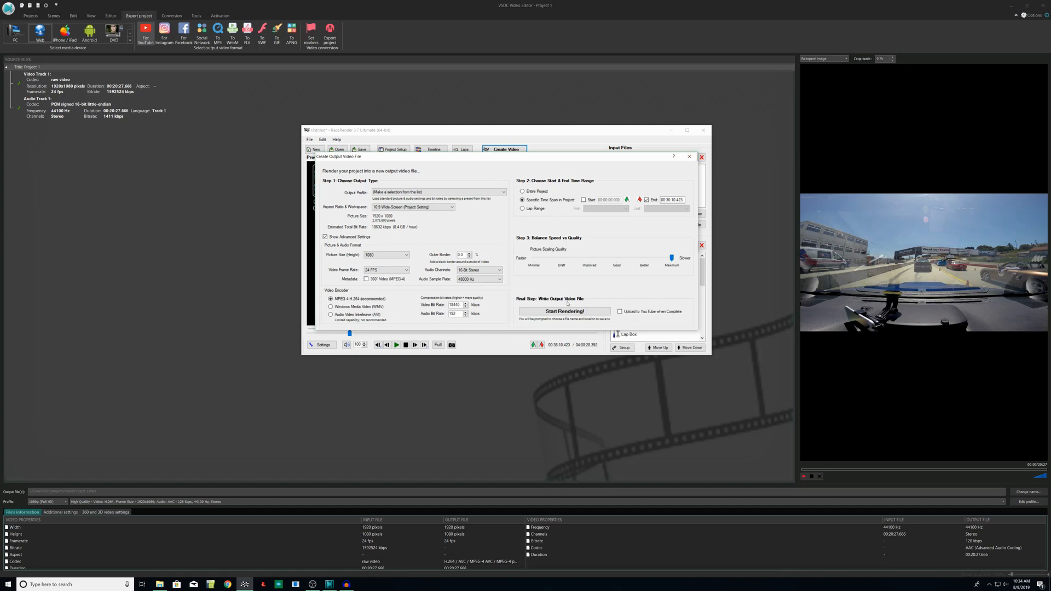
Close the video creation settings without rendering and exit RaceRender without saving the project
click(689, 157)
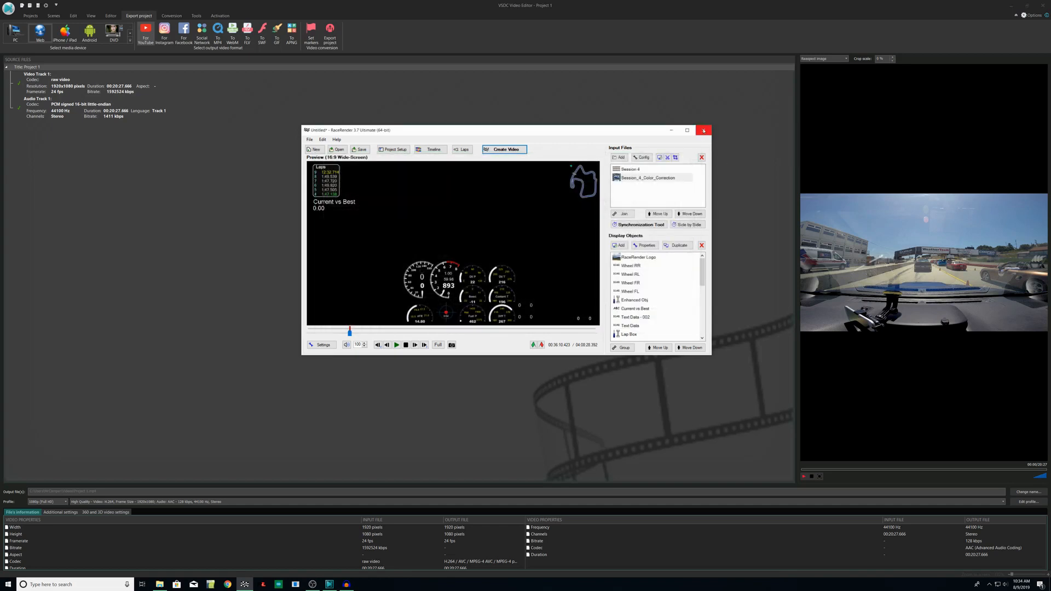
click(704, 131)
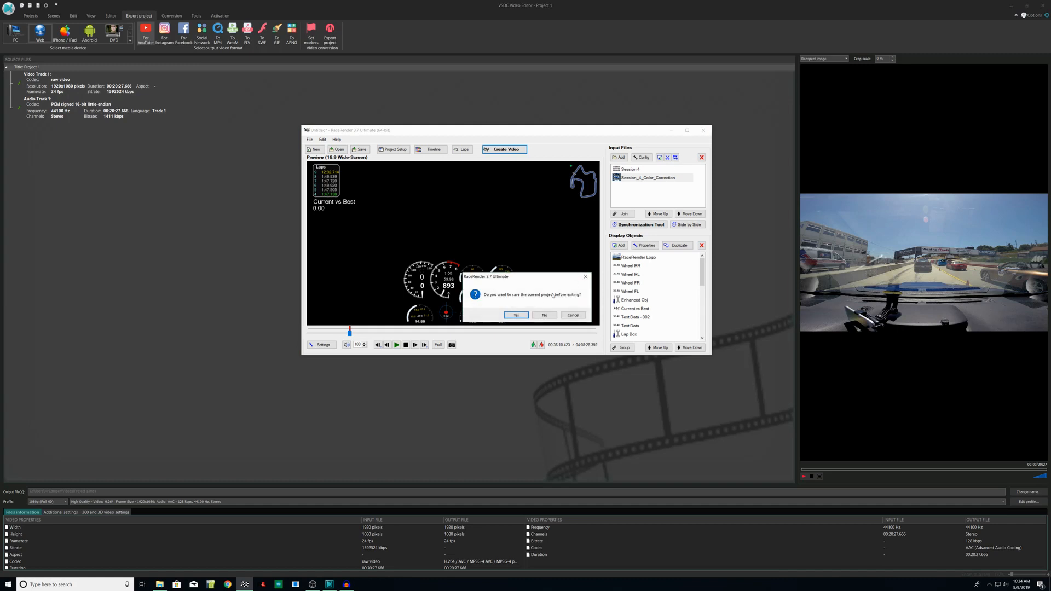
click(545, 320)
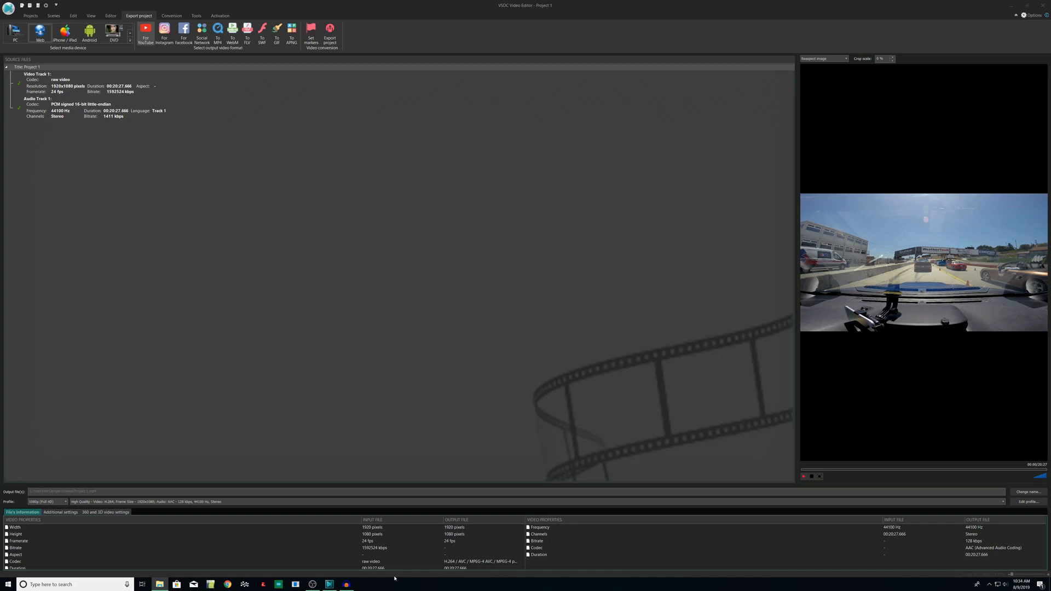
Switch to Audacity and examine the waveforms of the mono and stereo Session_4 audio tracks
click(347, 584)
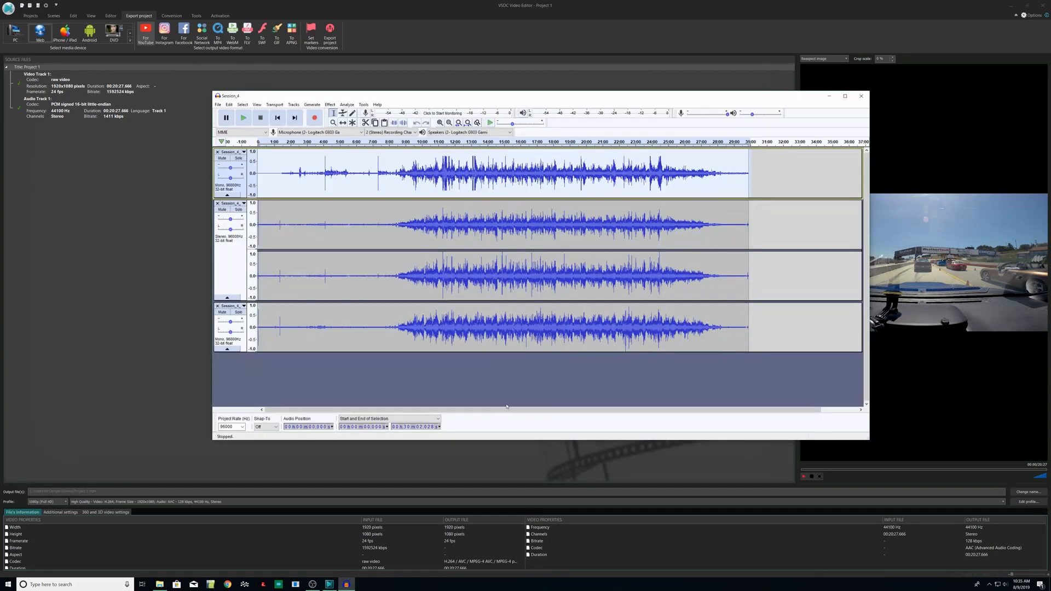
click(777, 251)
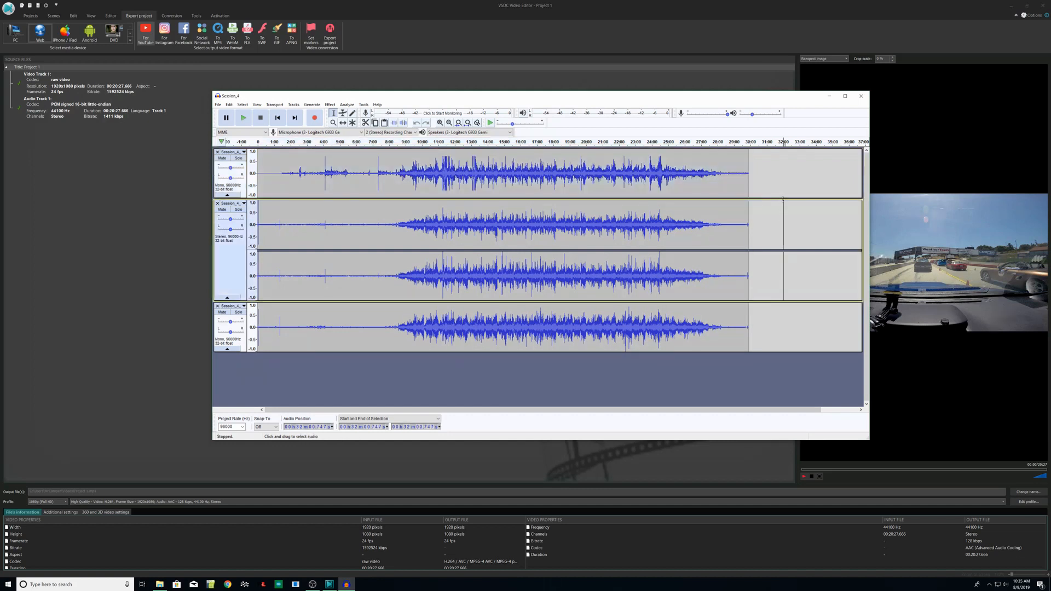
click(774, 312)
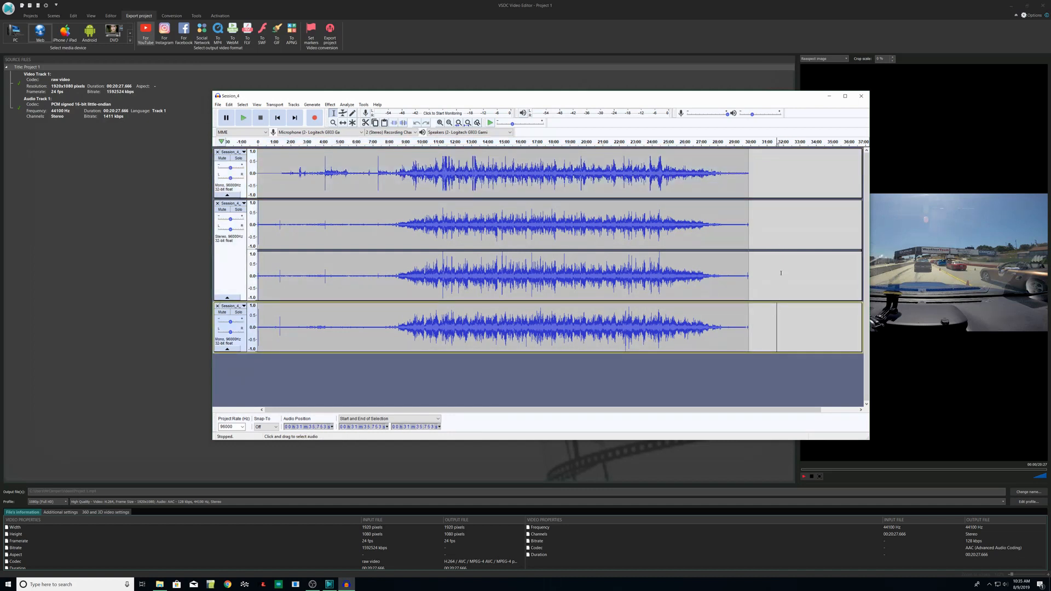
click(779, 256)
click(769, 184)
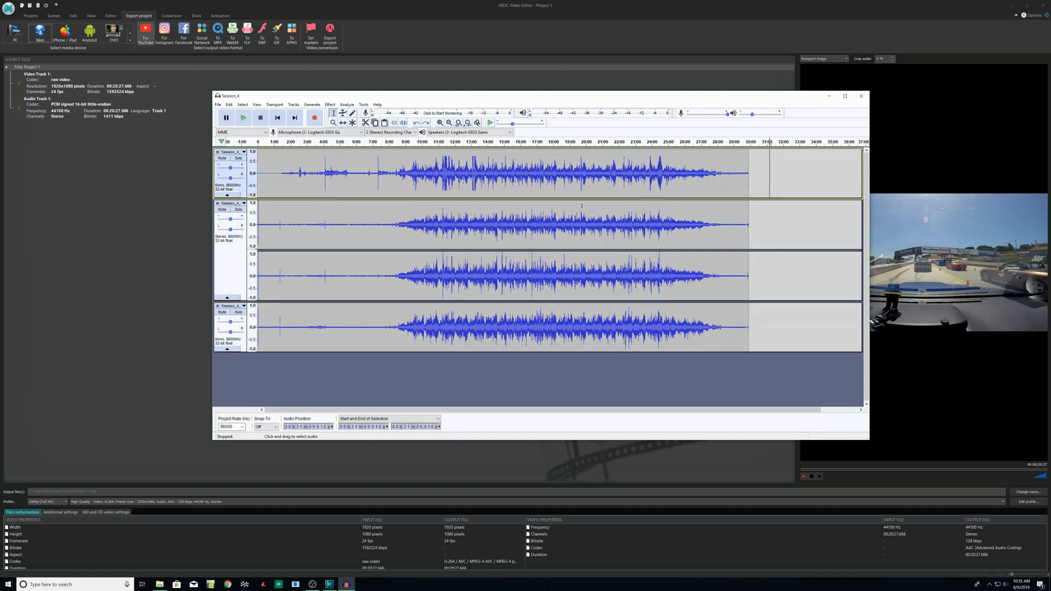
click(232, 153)
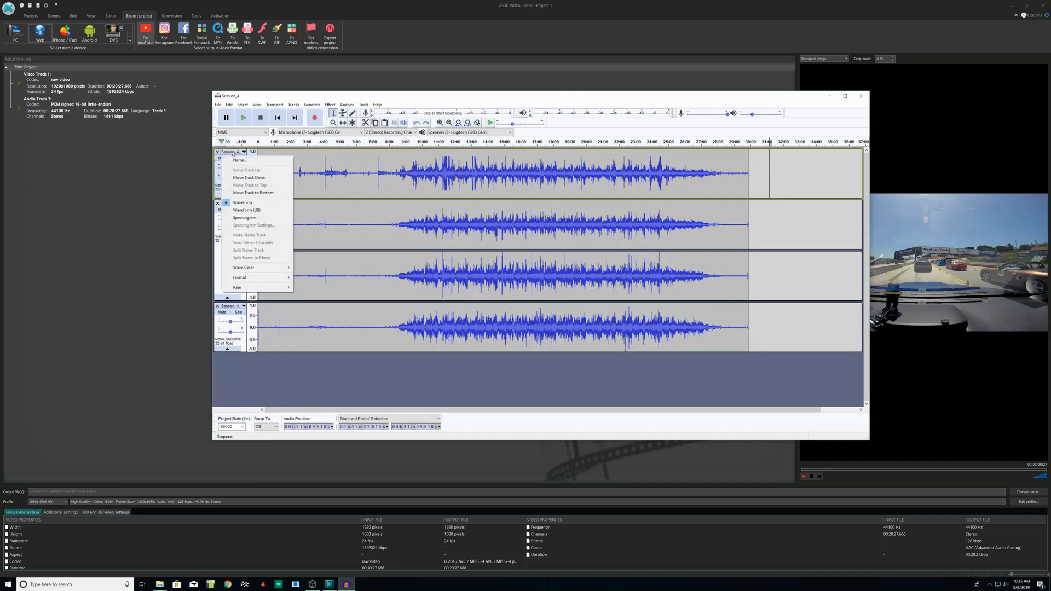
key(Escape)
click(536, 176)
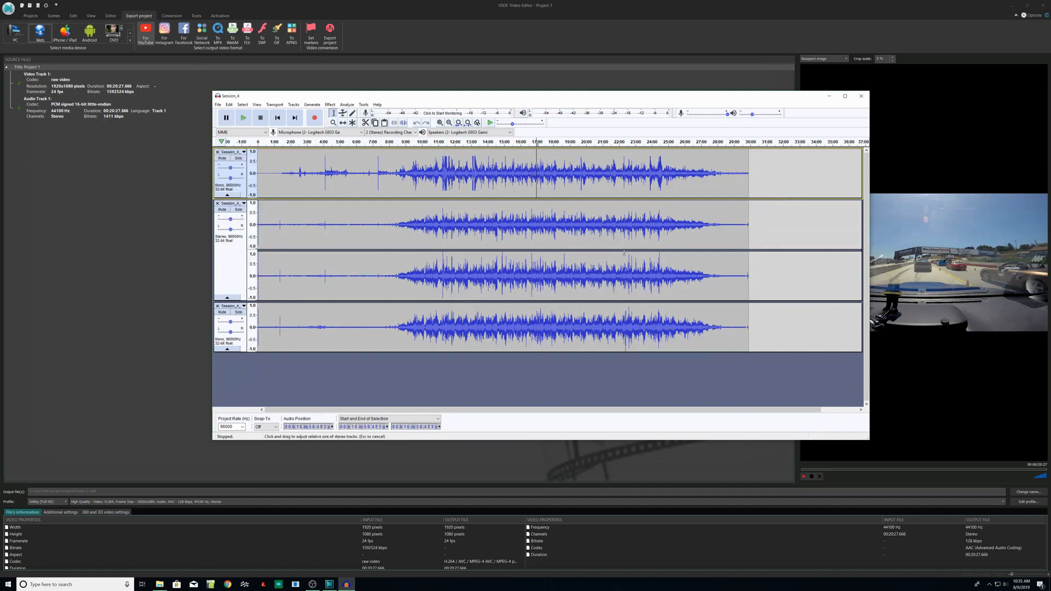
Mute the stereo and lower mono Session_4 tracks and listen briefly to the first mono track from about 12:54
click(474, 230)
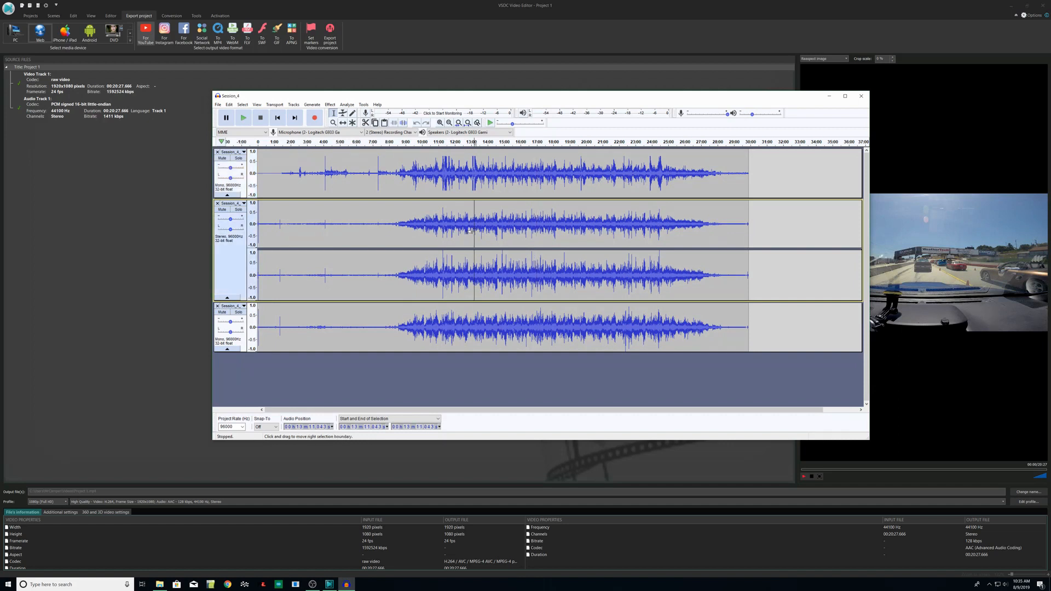
click(503, 335)
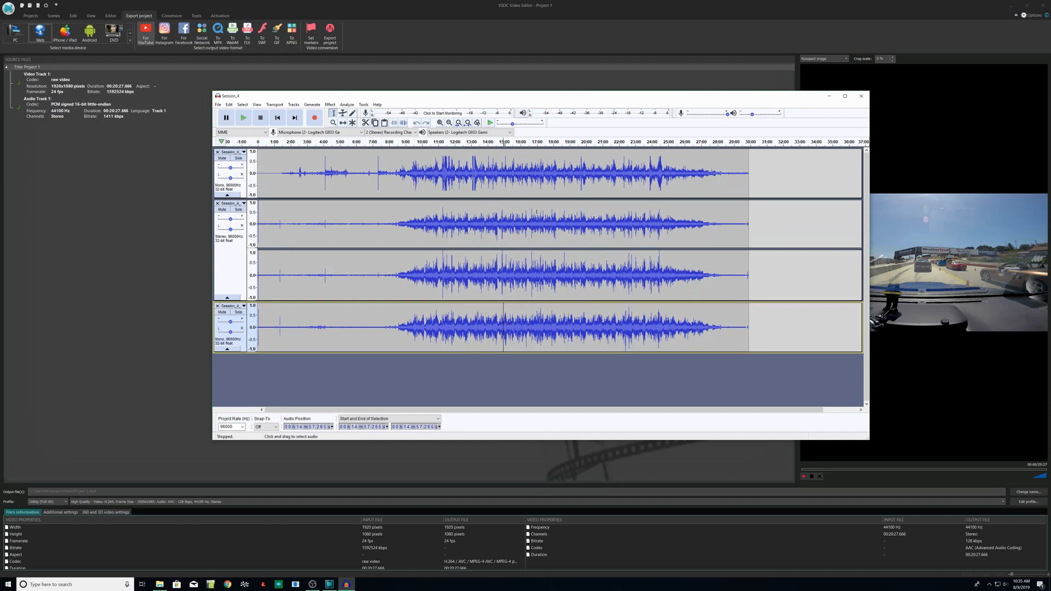
click(222, 209)
click(222, 313)
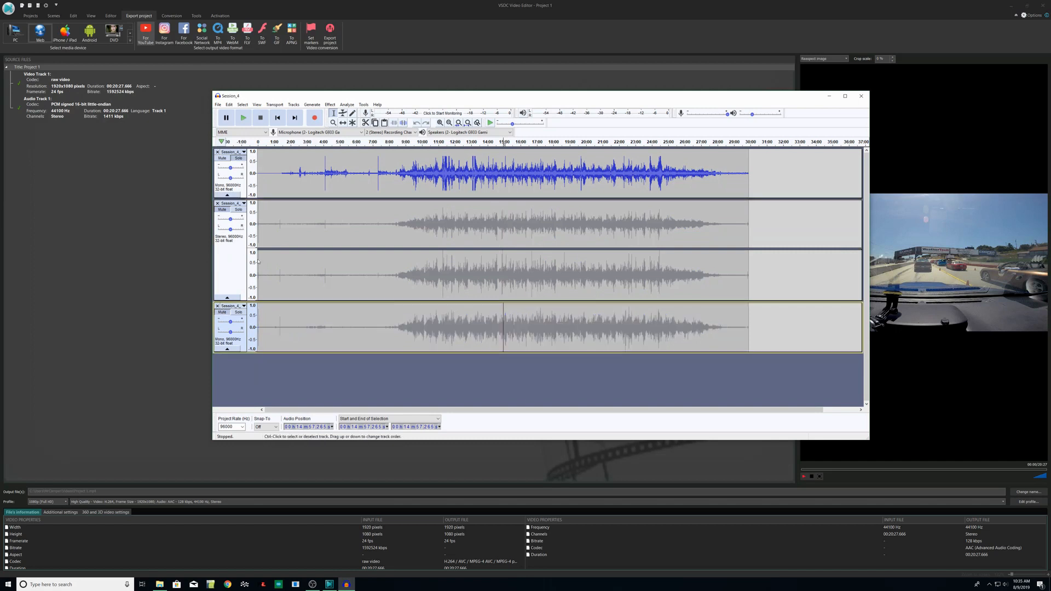
click(469, 175)
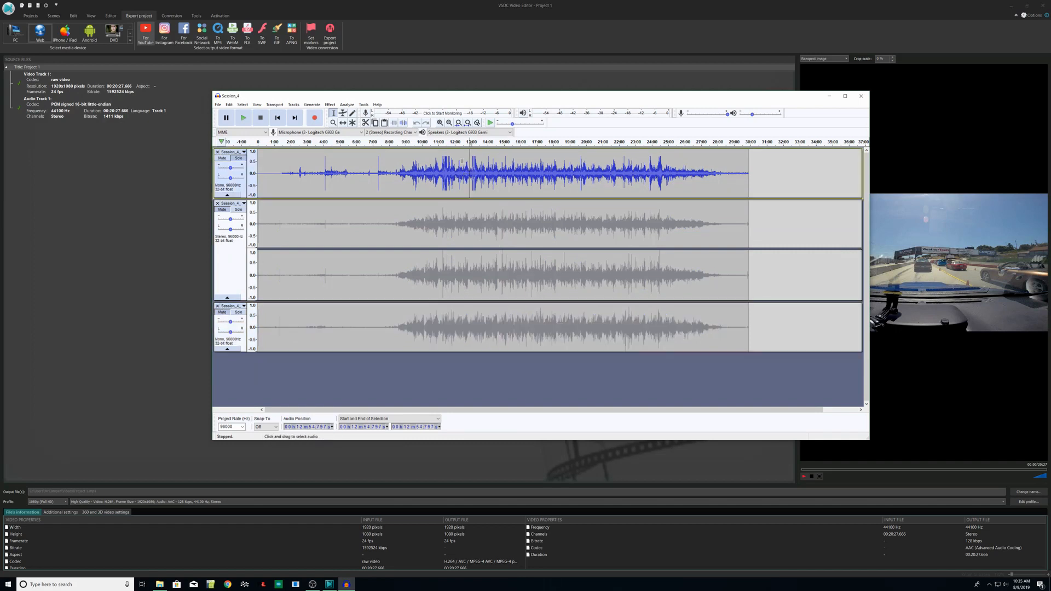
click(243, 119)
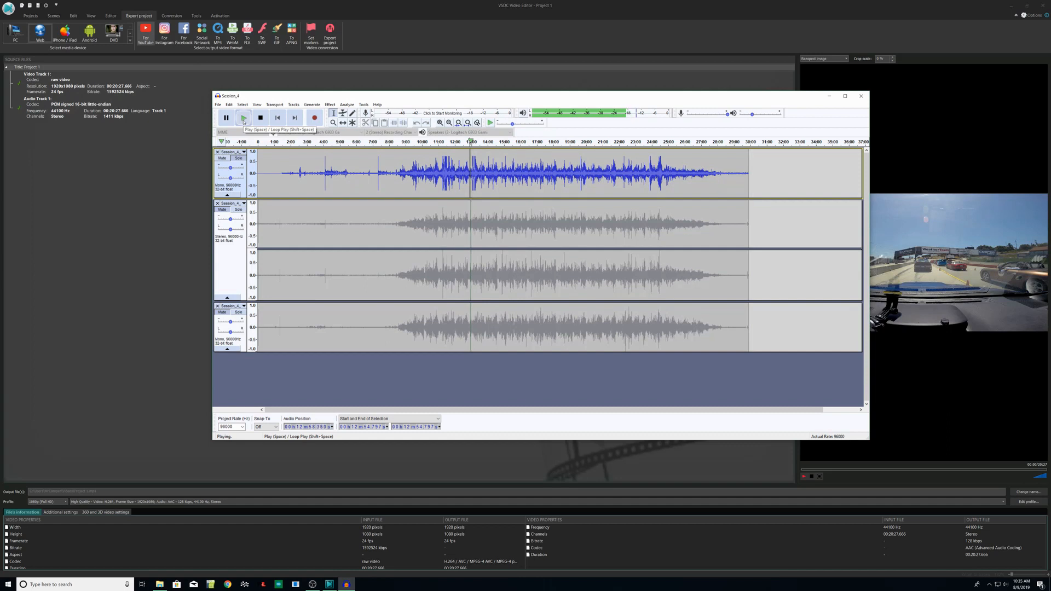
click(260, 119)
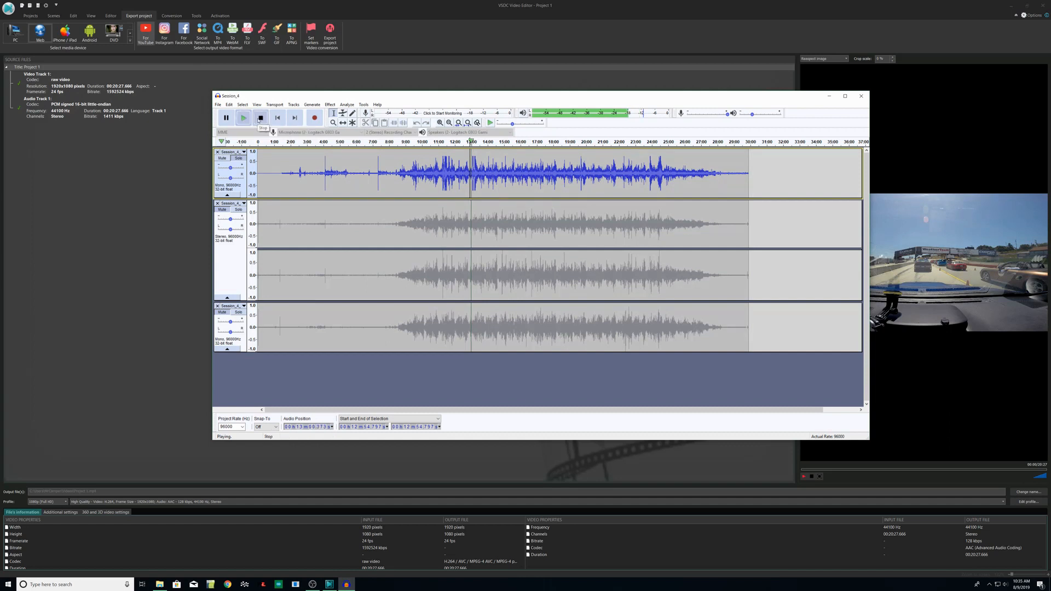
Select the entire first mono track and open the Auto Duck settings, closing them without applying the effect
drag(747, 168, 199, 159)
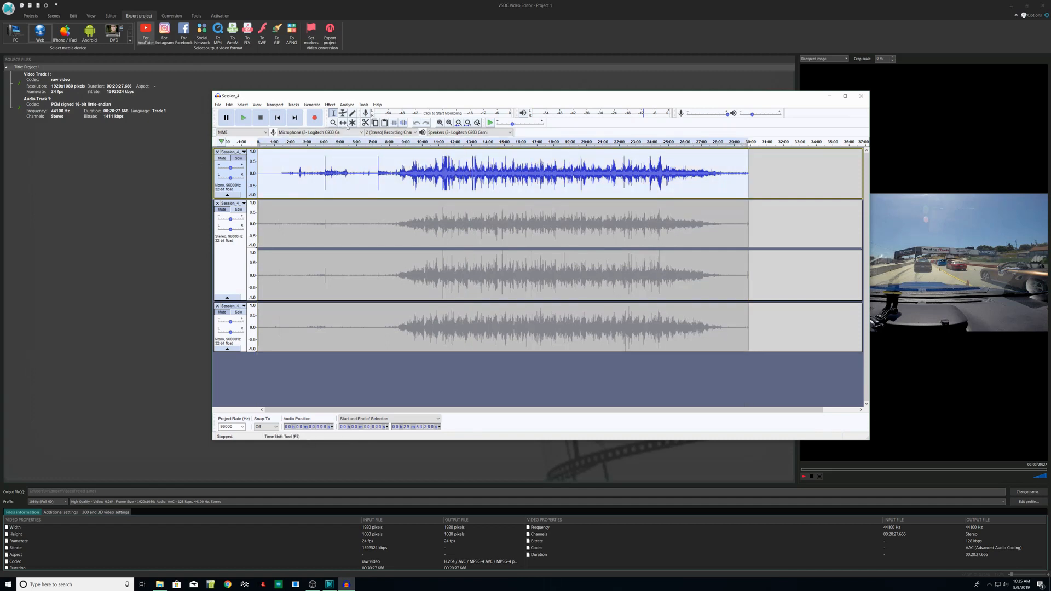
click(346, 105)
mouse_move(330, 105)
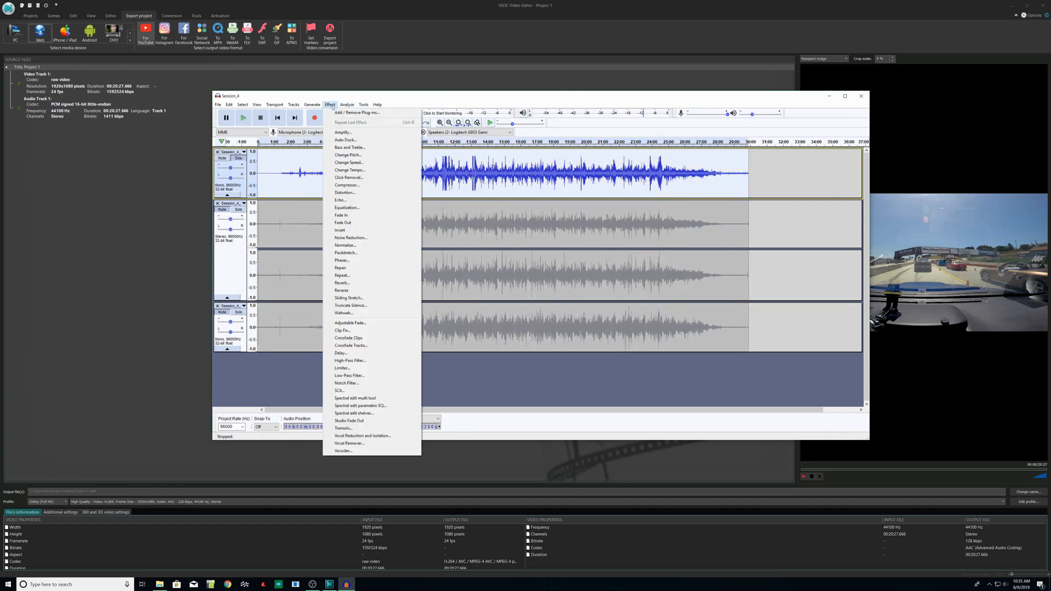
click(353, 141)
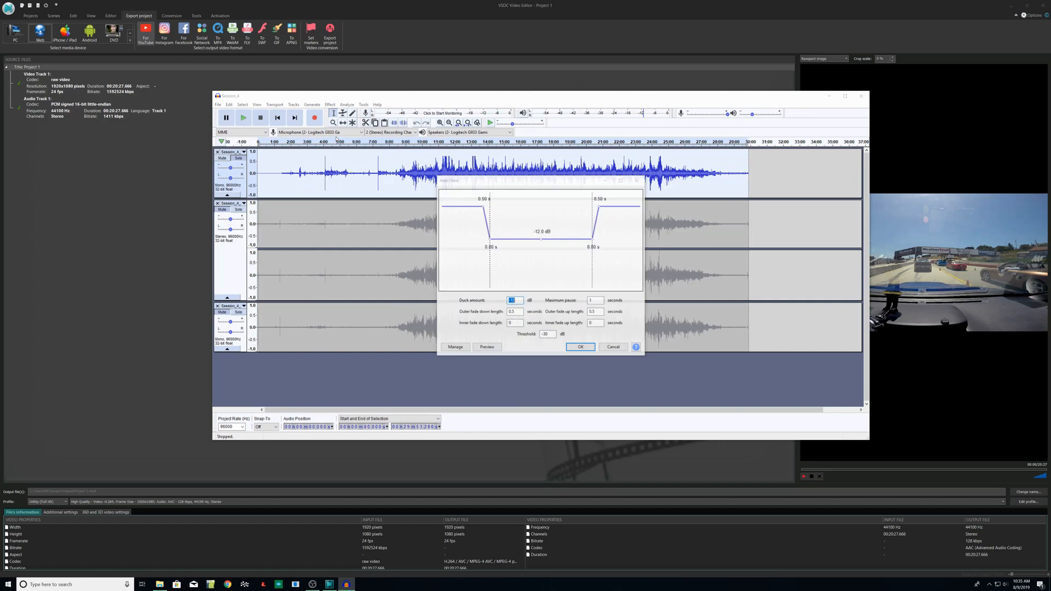
click(613, 348)
Try an amplification of 3.0 dB for the first mono track in the Amplify effect and close it without applying
click(331, 105)
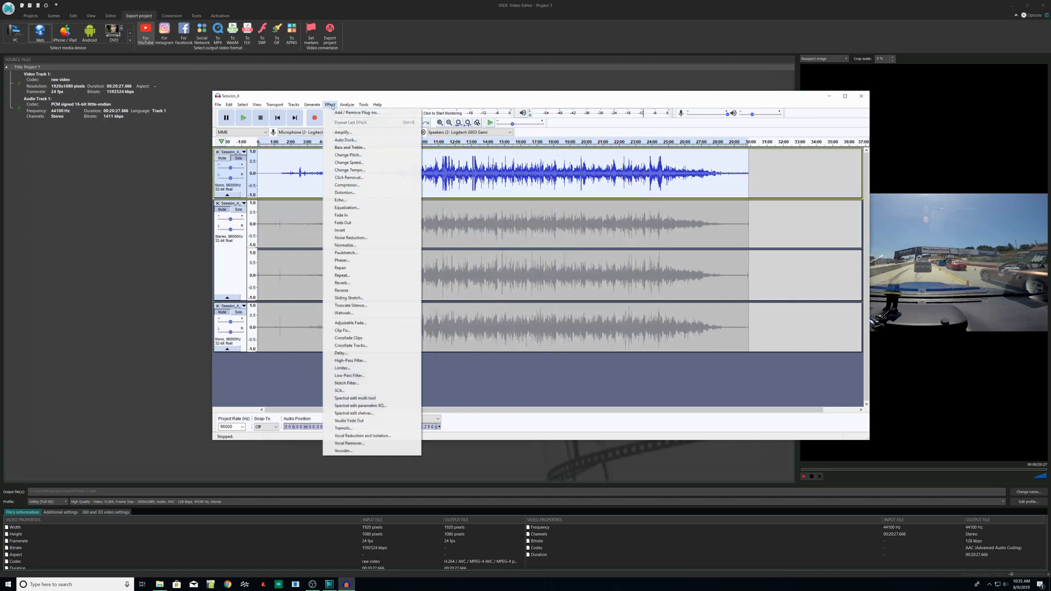
click(342, 133)
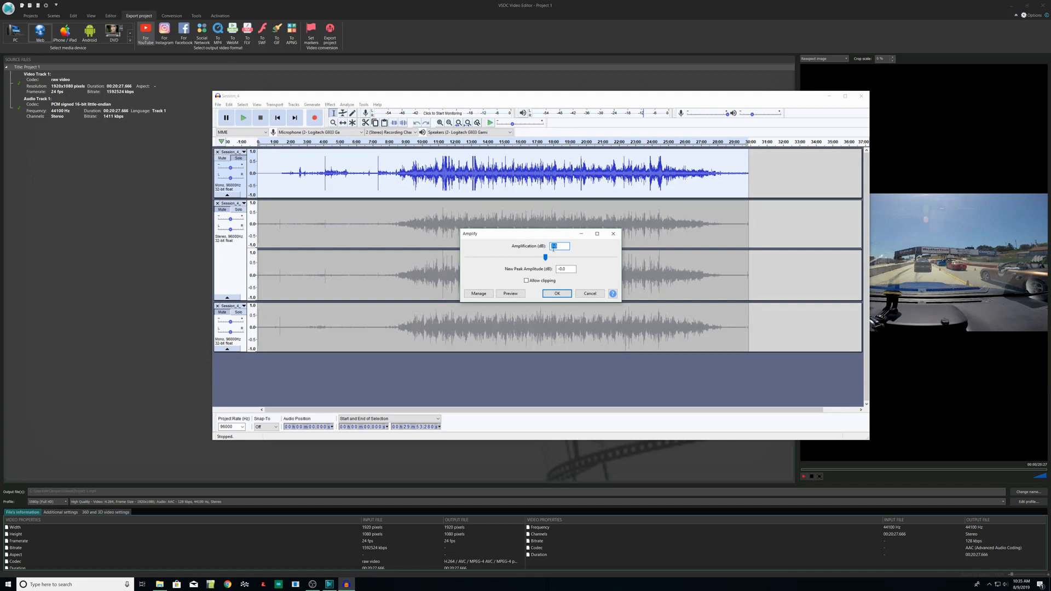
click(551, 246)
drag(562, 247, 528, 245)
click(527, 281)
click(551, 257)
click(538, 281)
double_click(559, 247)
text(3.0)
key(Tab)
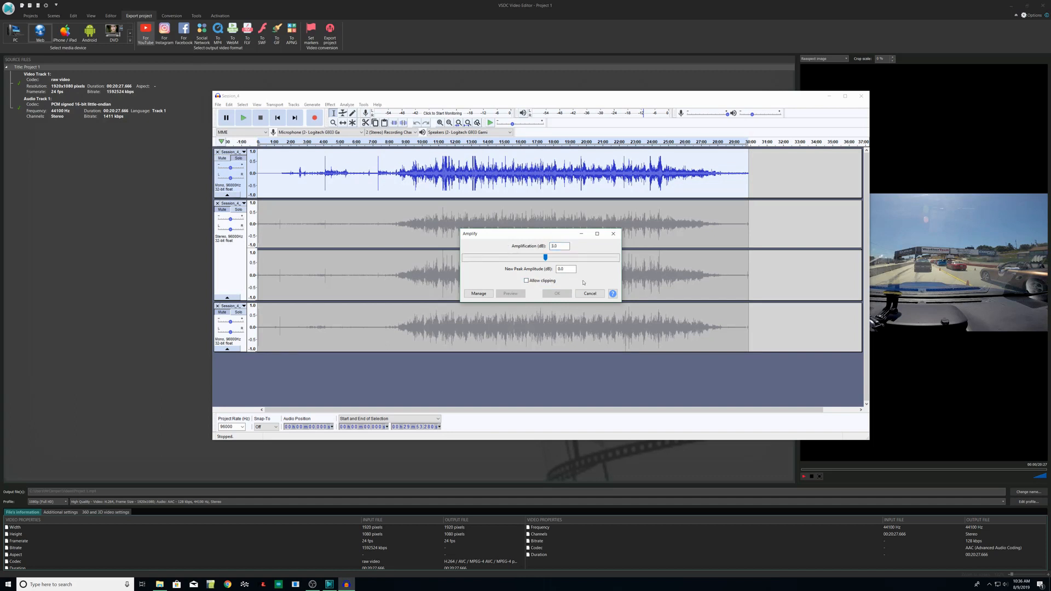
click(562, 270)
click(589, 293)
Run Amplify with its default values on the first mono track, cancel the processing, and clear the selection
click(330, 104)
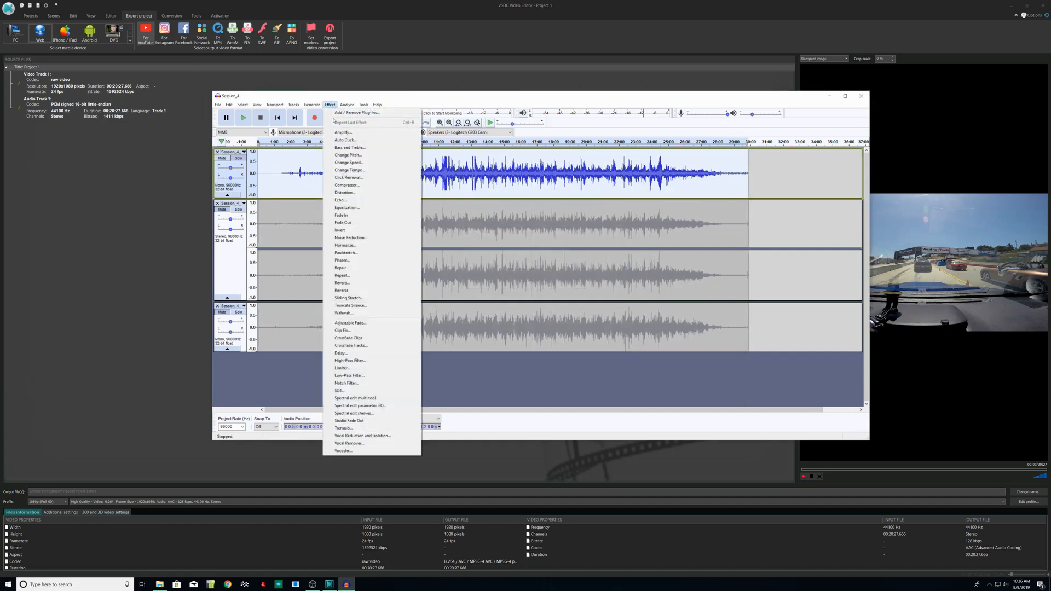
click(336, 132)
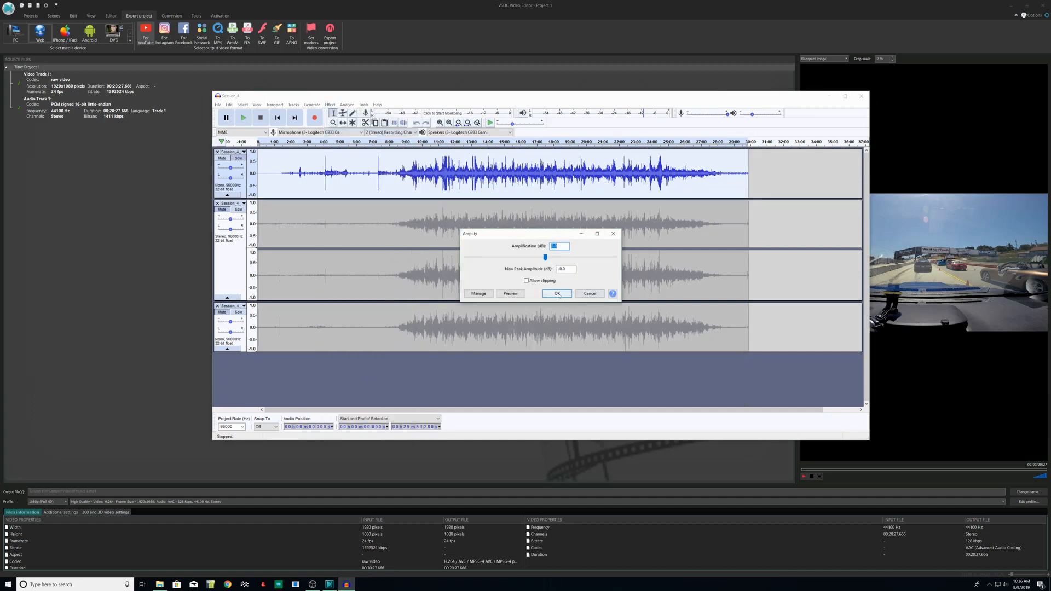
click(558, 293)
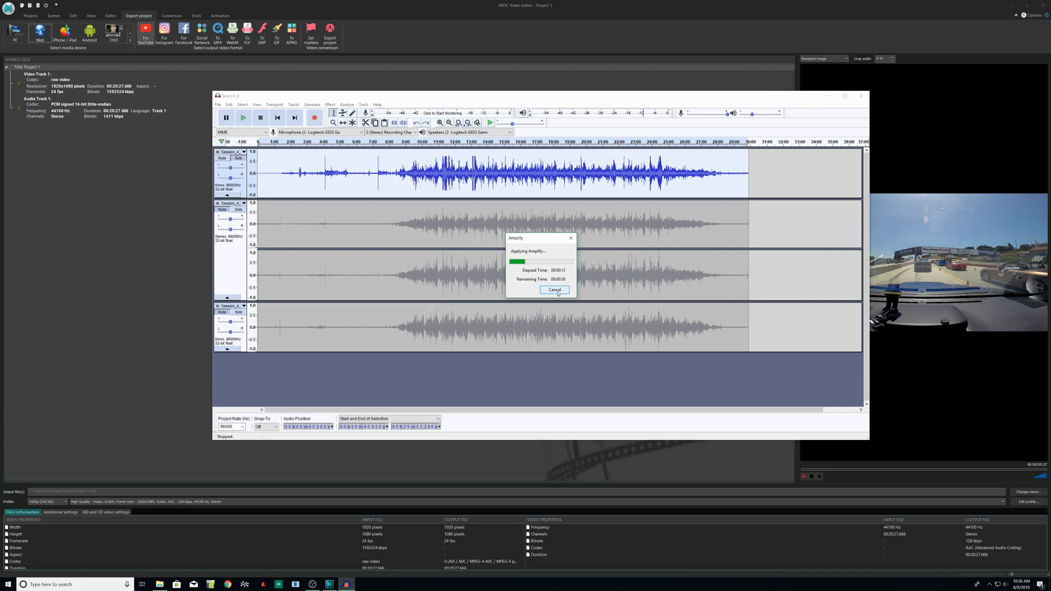
click(558, 294)
click(497, 263)
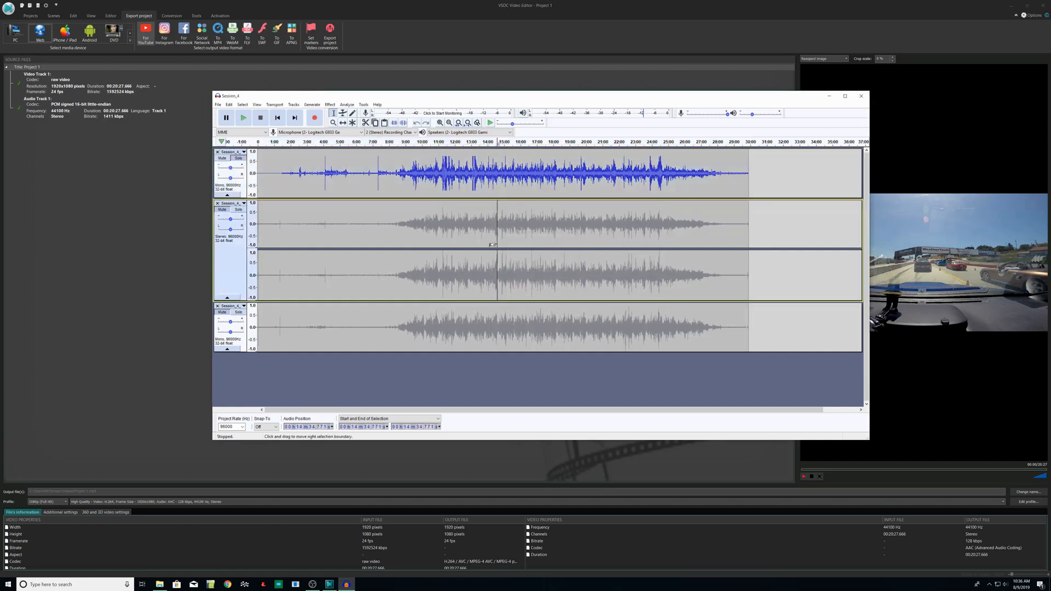
Unmute all the Session_4 tracks and listen briefly to the combined mix from about 15:41
click(222, 159)
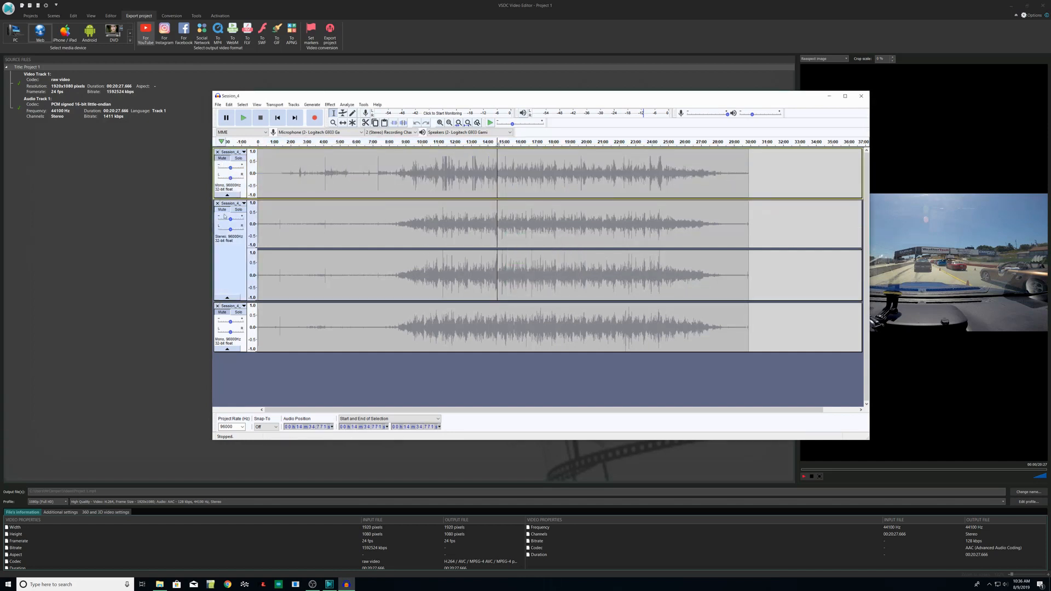
click(222, 210)
click(527, 224)
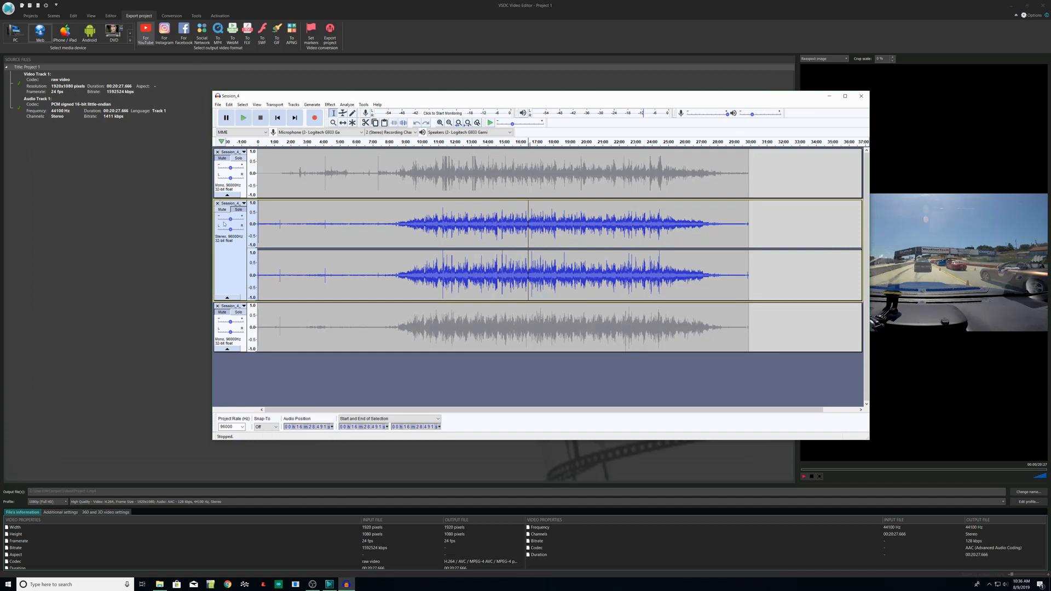
click(223, 313)
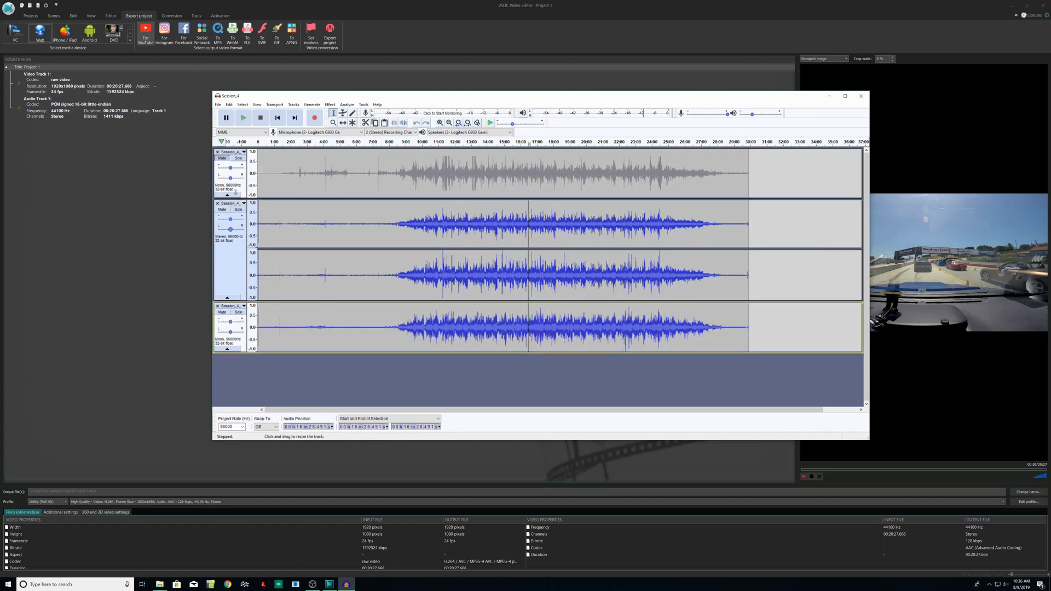
click(223, 158)
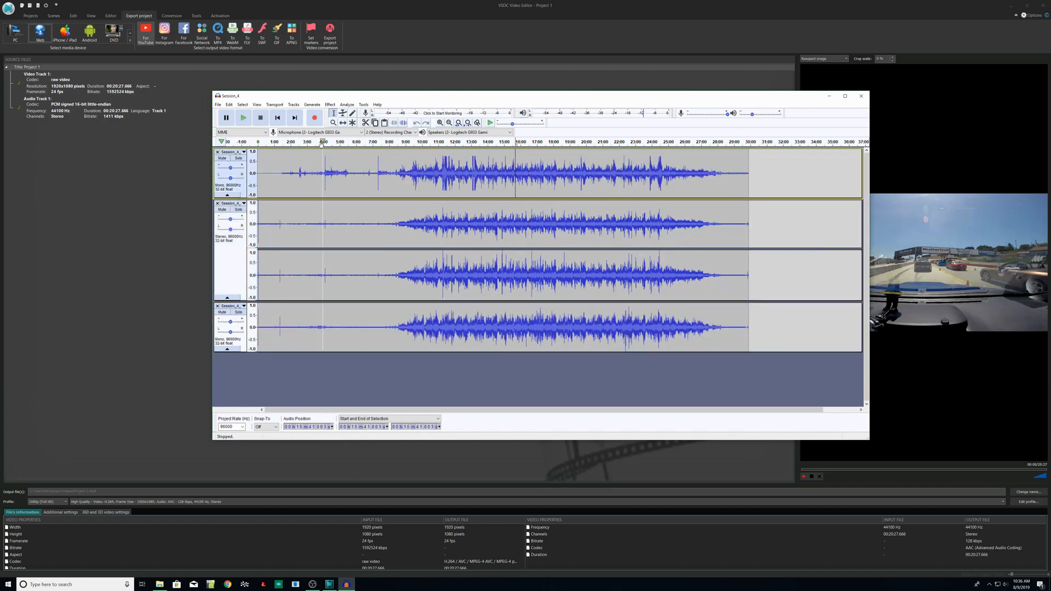
click(245, 118)
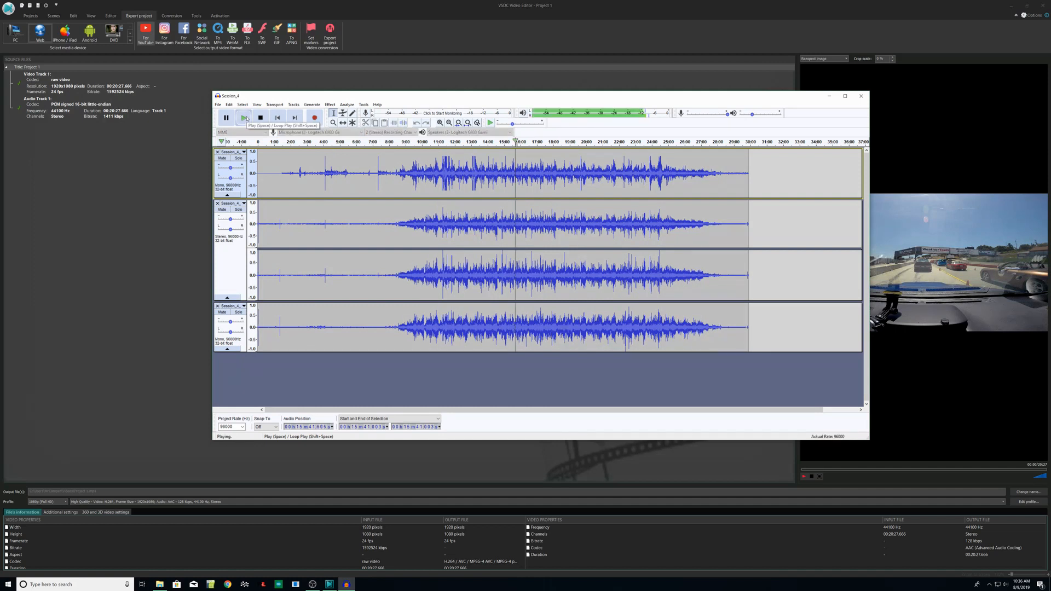
click(260, 118)
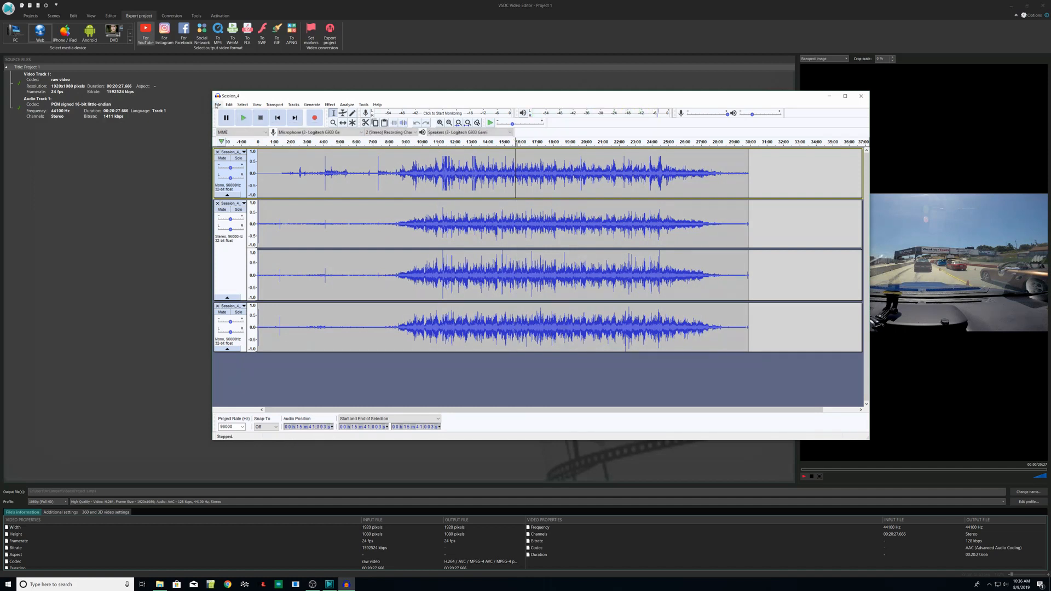
Look over the available audio export formats without exporting, and close Audacity to return to VSDC Video Editor
click(218, 104)
mouse_move(237, 165)
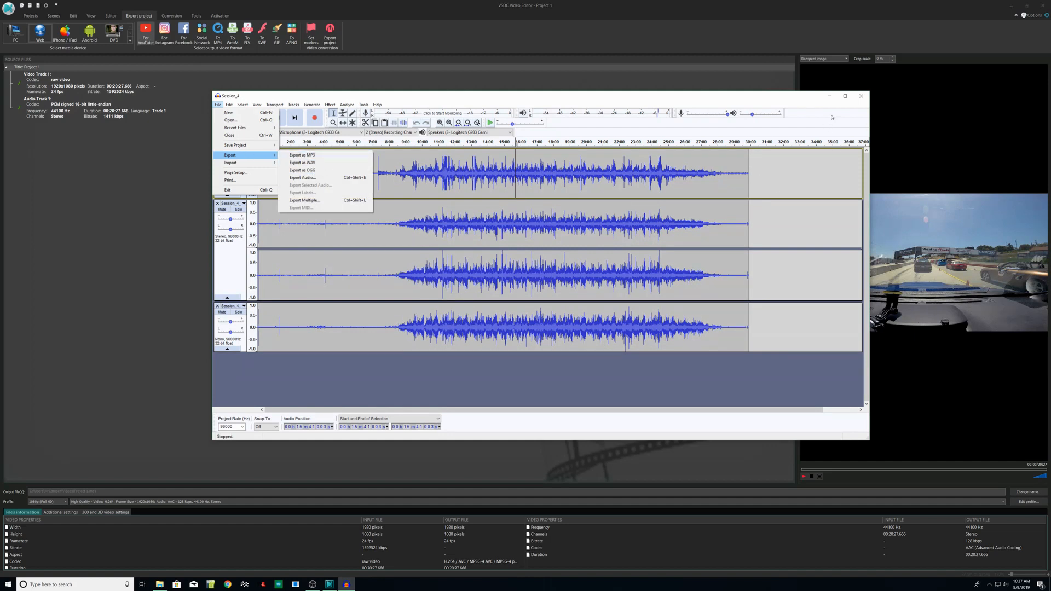
click(862, 96)
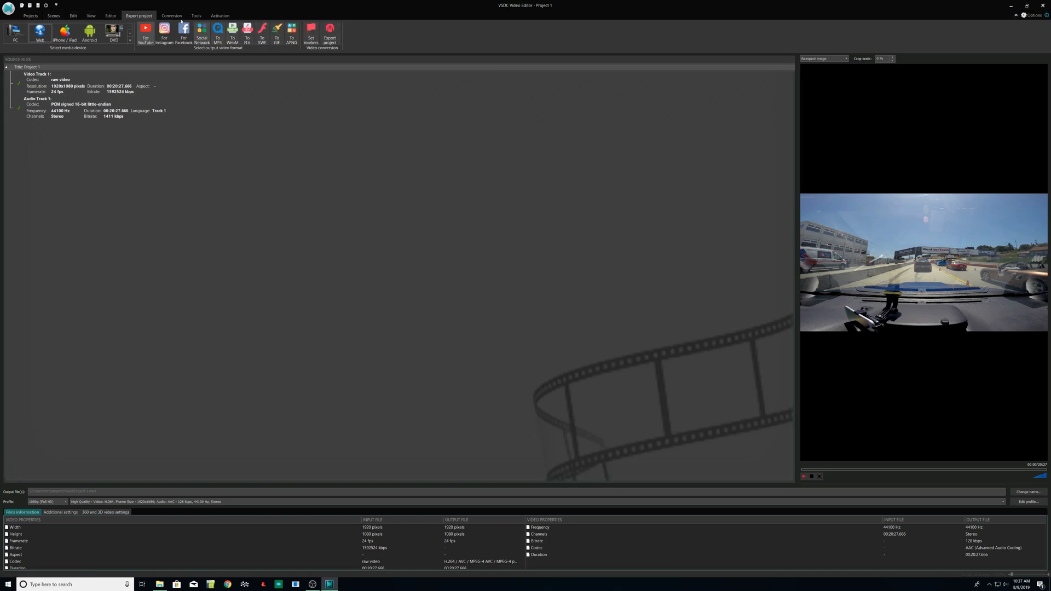
Create a new blank Full HD video project and open the options for adding media objects
click(34, 17)
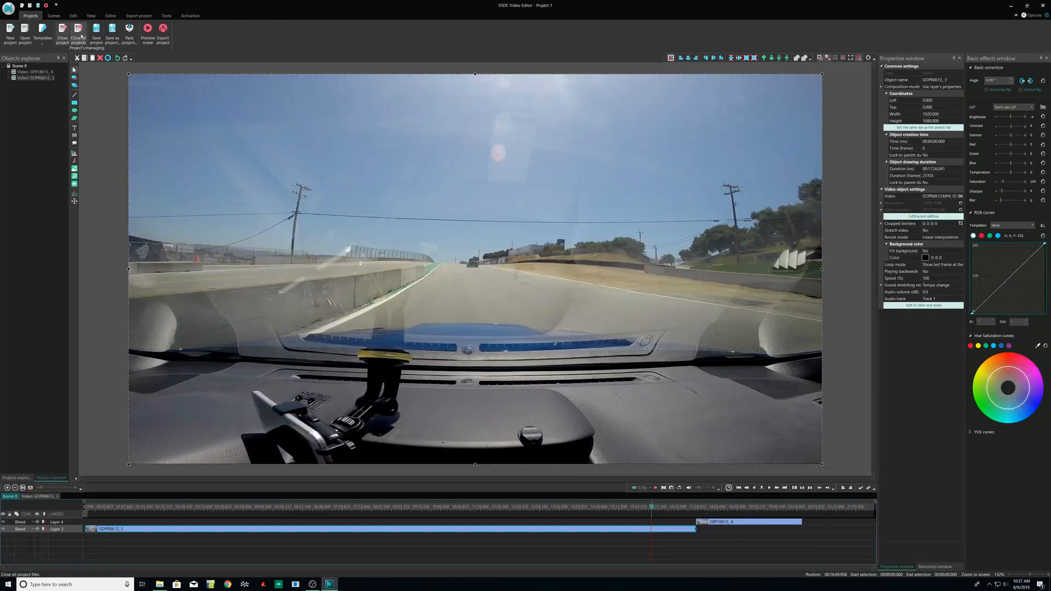
click(10, 33)
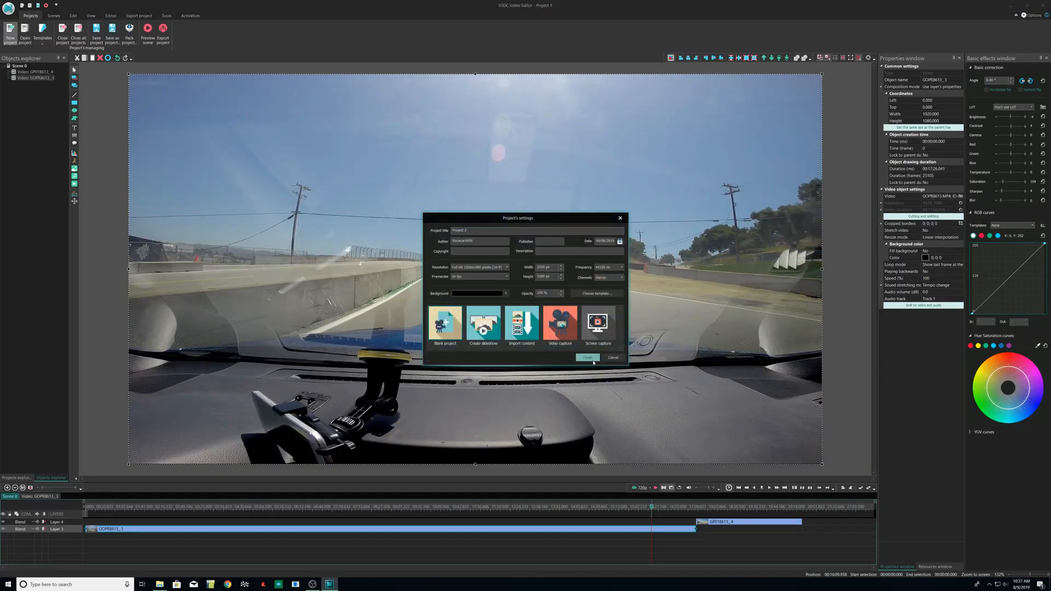
click(589, 359)
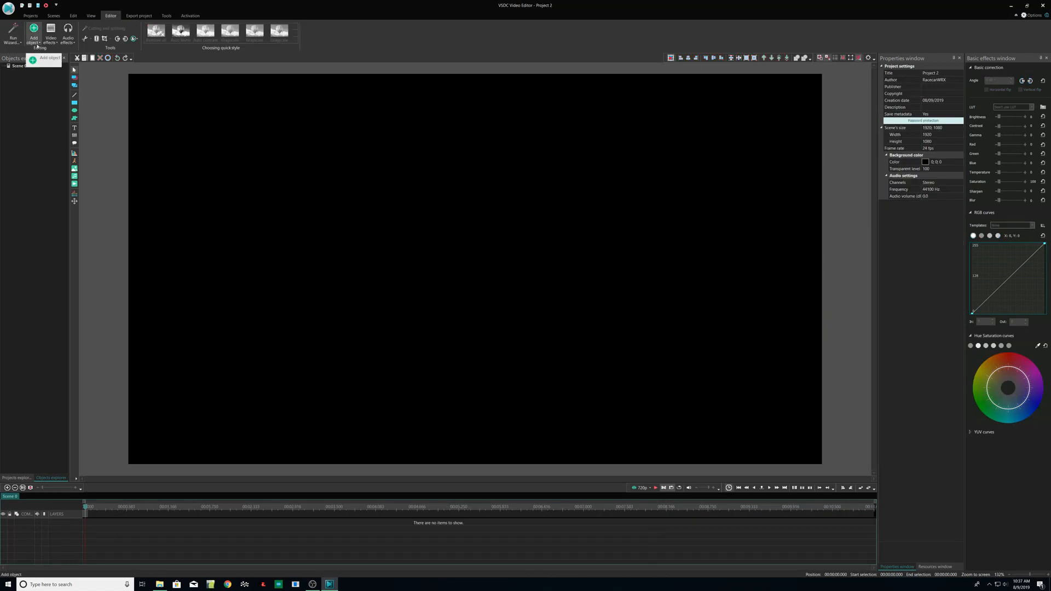
click(36, 45)
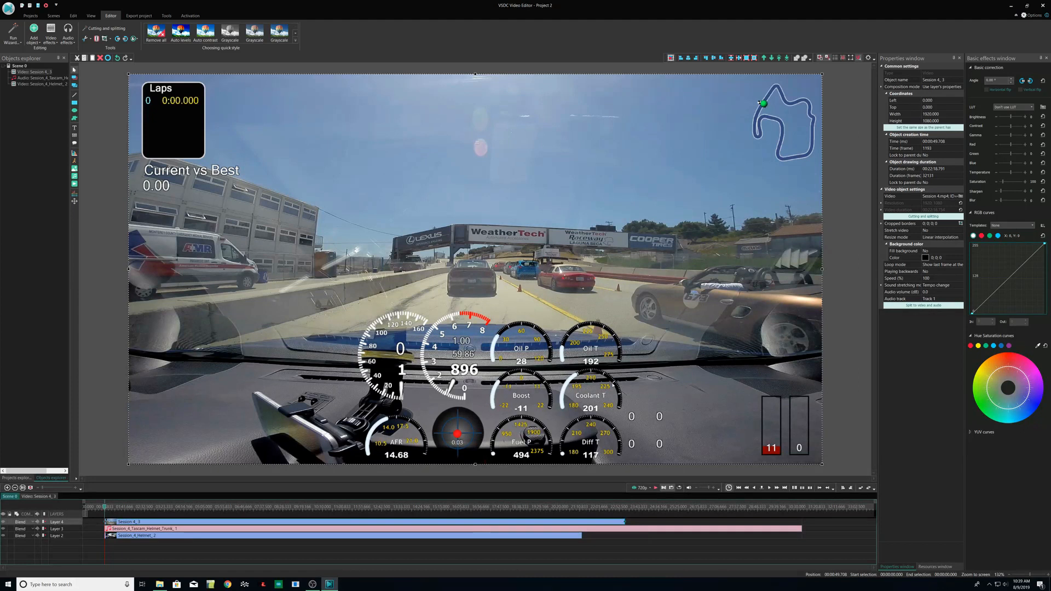
Move the Session_4_Helmet video layer up to the top of the layer order
click(293, 538)
click(765, 60)
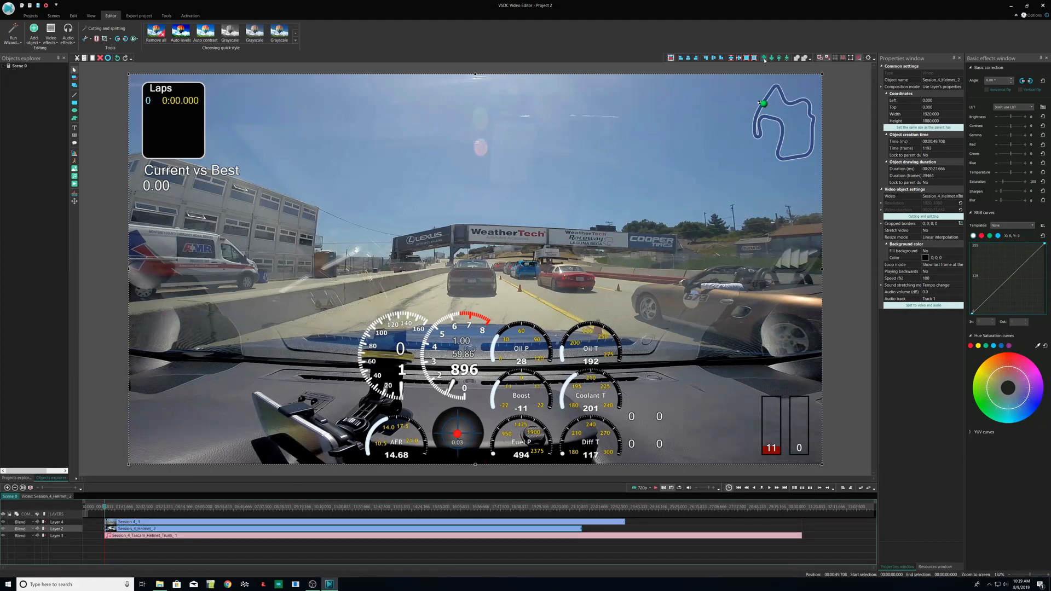
click(765, 61)
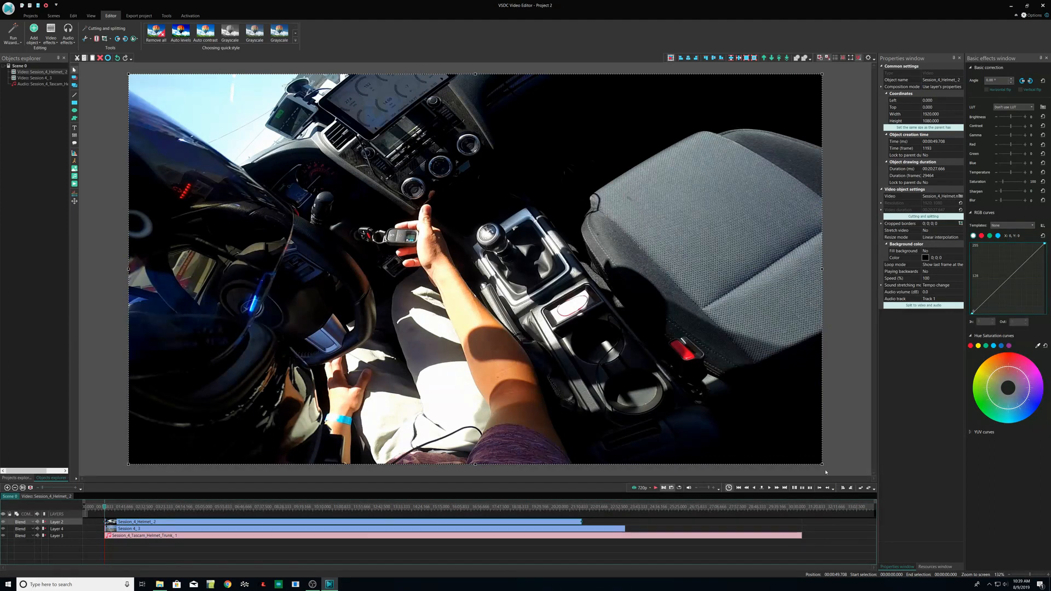
Shrink the helmet video to about 559 by 269 pixels and place it near the lower-left corner of the frame
drag(822, 464, 383, 208)
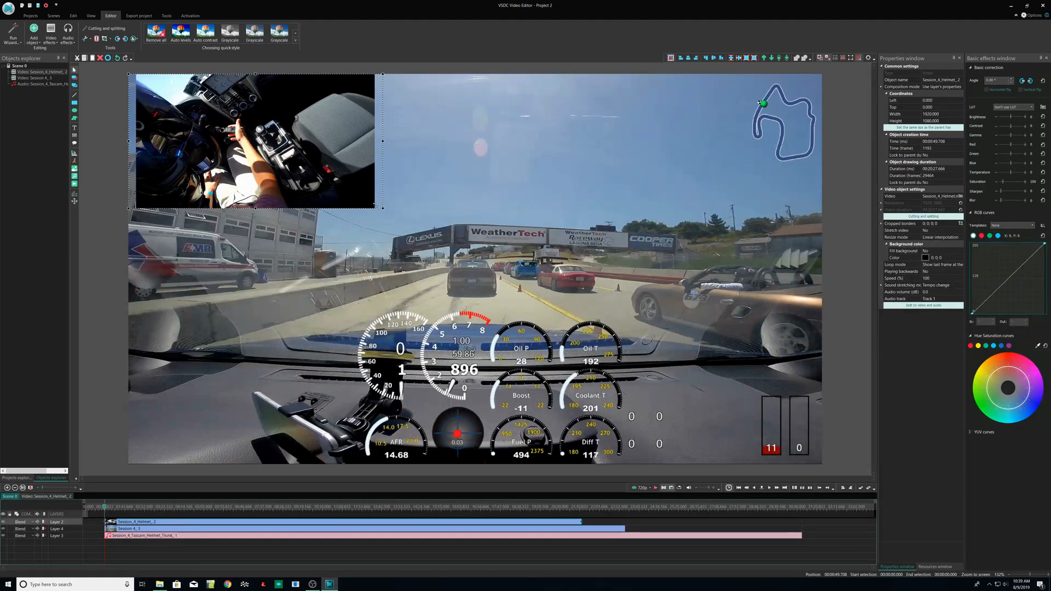
drag(297, 167, 297, 369)
drag(382, 410, 329, 373)
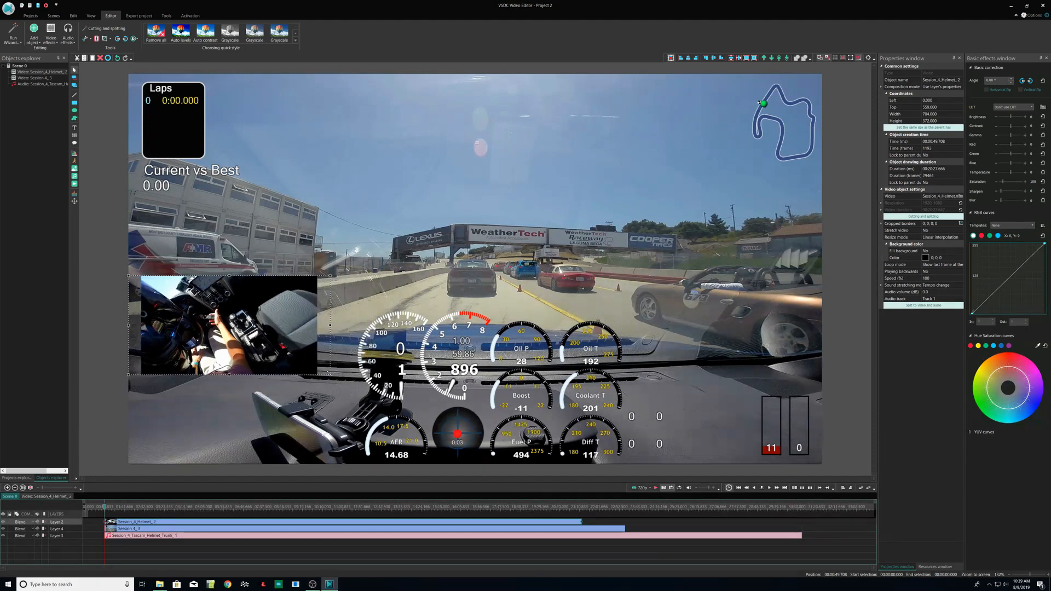
drag(281, 335, 297, 413)
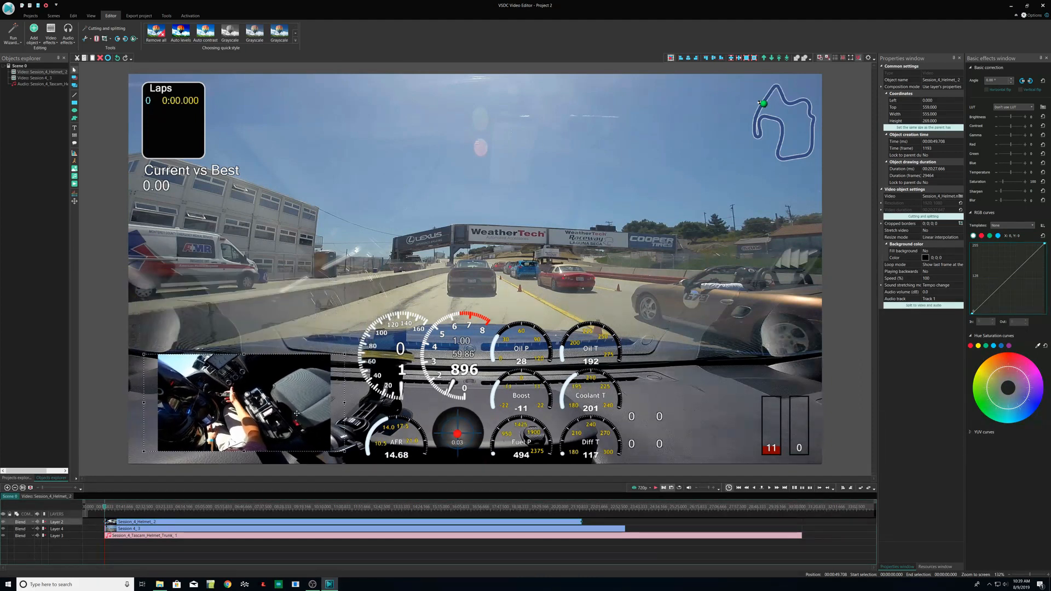
Select the Tascam audio object and move the playhead to about 00:02:21 to check the combined picture
click(228, 536)
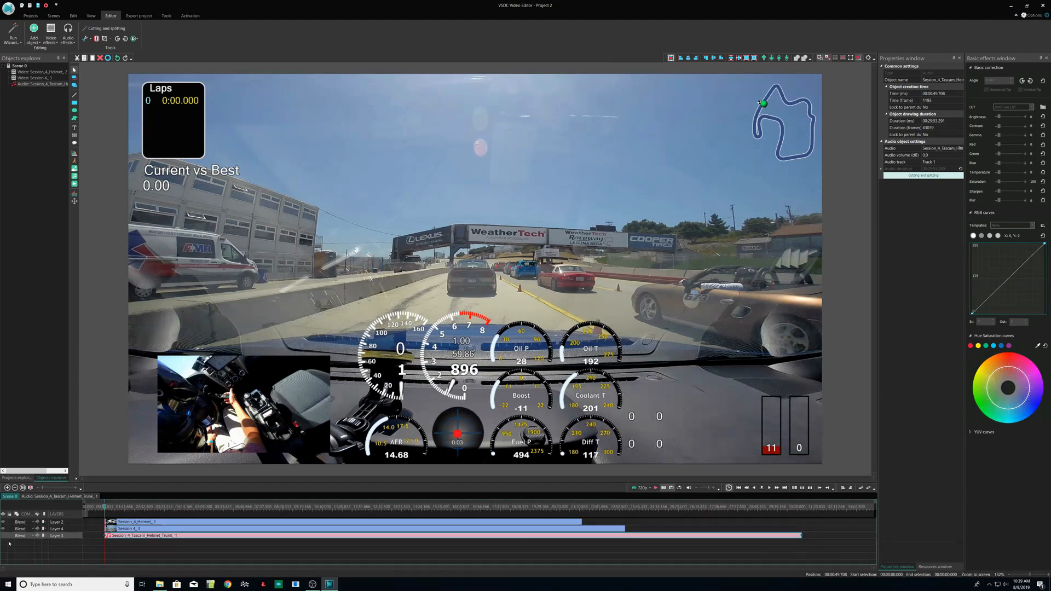
click(140, 508)
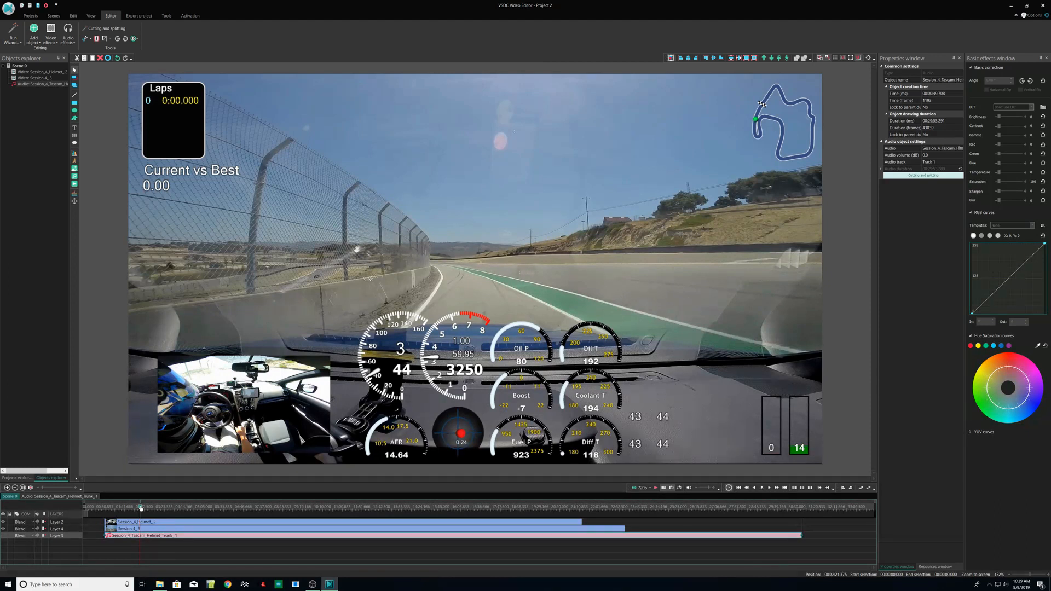
Play the combined scene from two points along the timeline and place the playhead at about 00:05:33
click(657, 491)
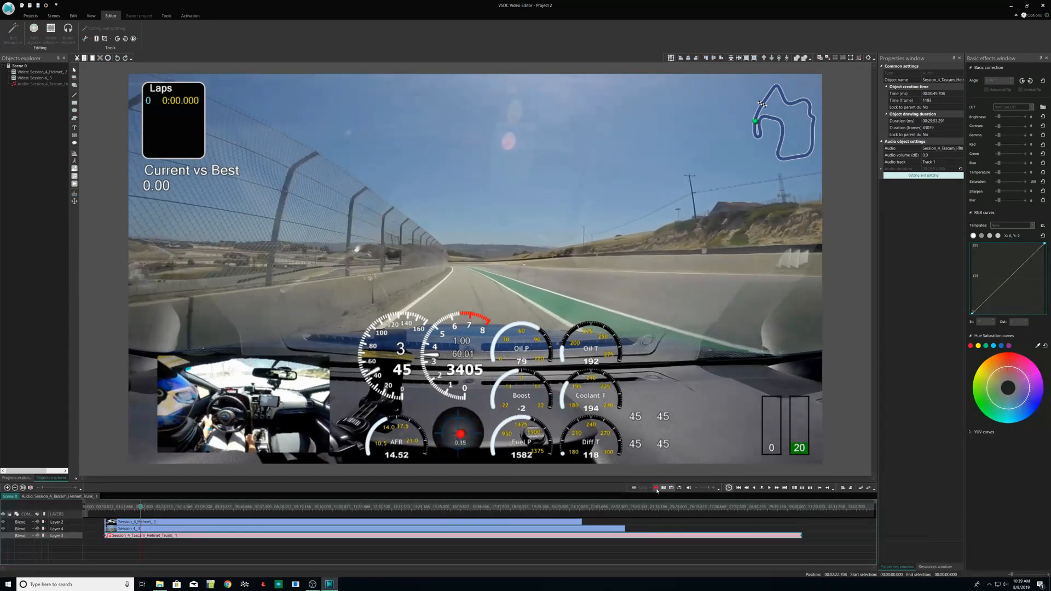
click(200, 509)
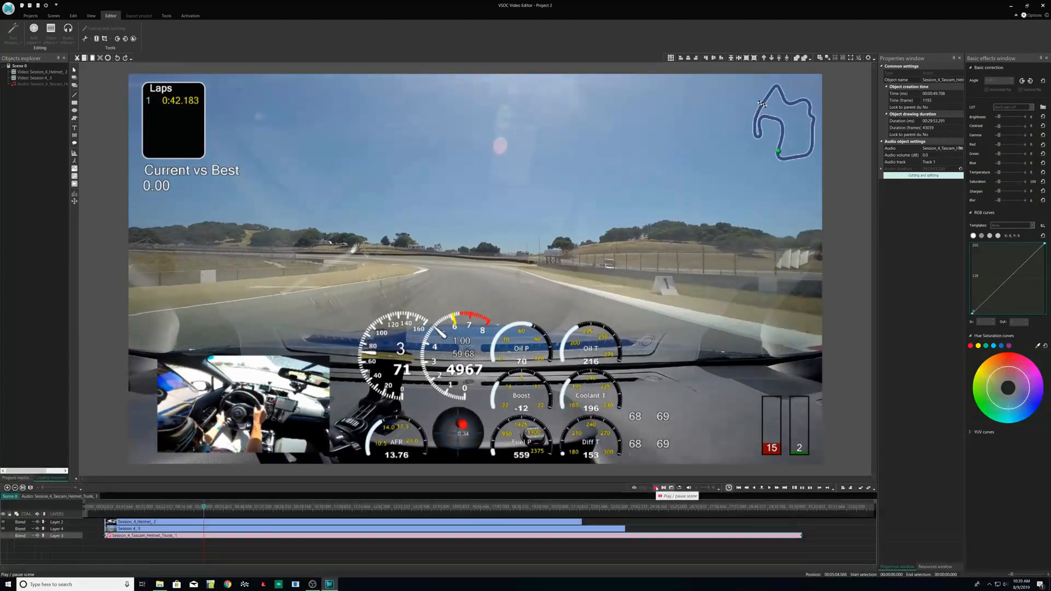
click(656, 488)
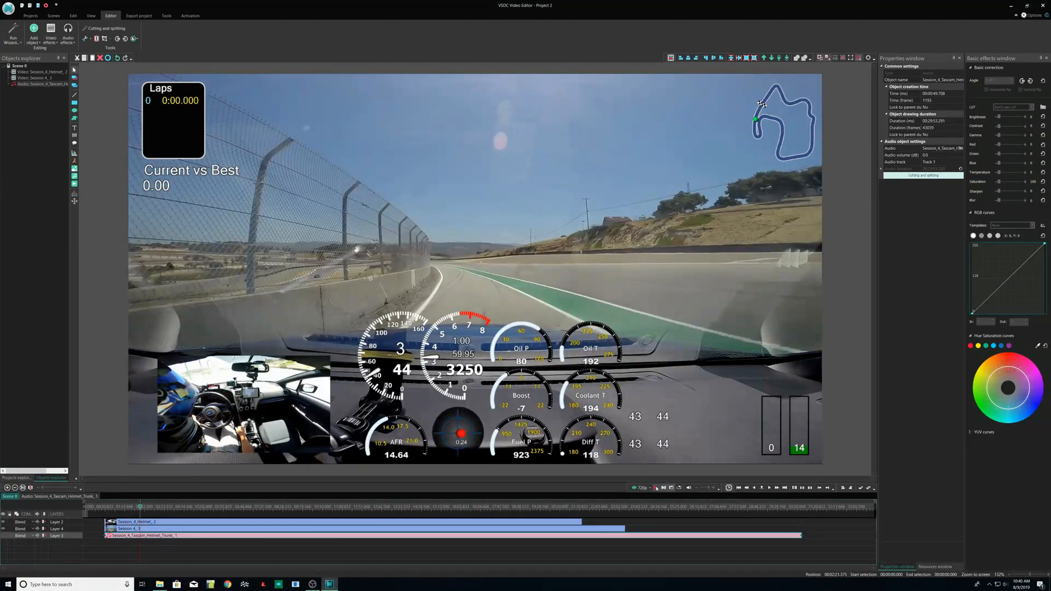
click(215, 509)
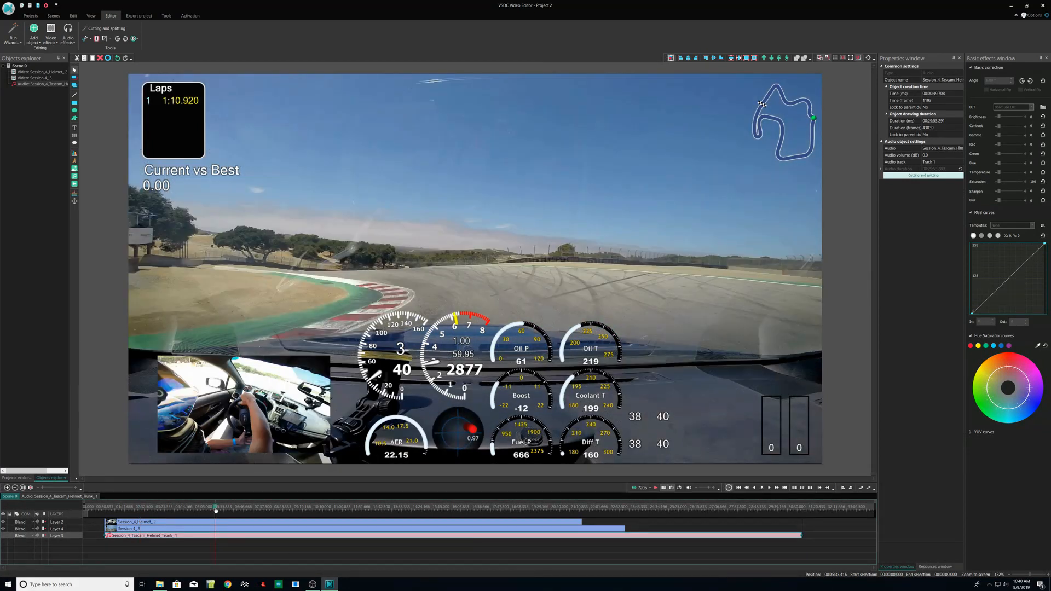
Move the Session 4_3 video slightly earlier so it starts at about 00:00:48.58, and play the scene to check the sync
click(67, 488)
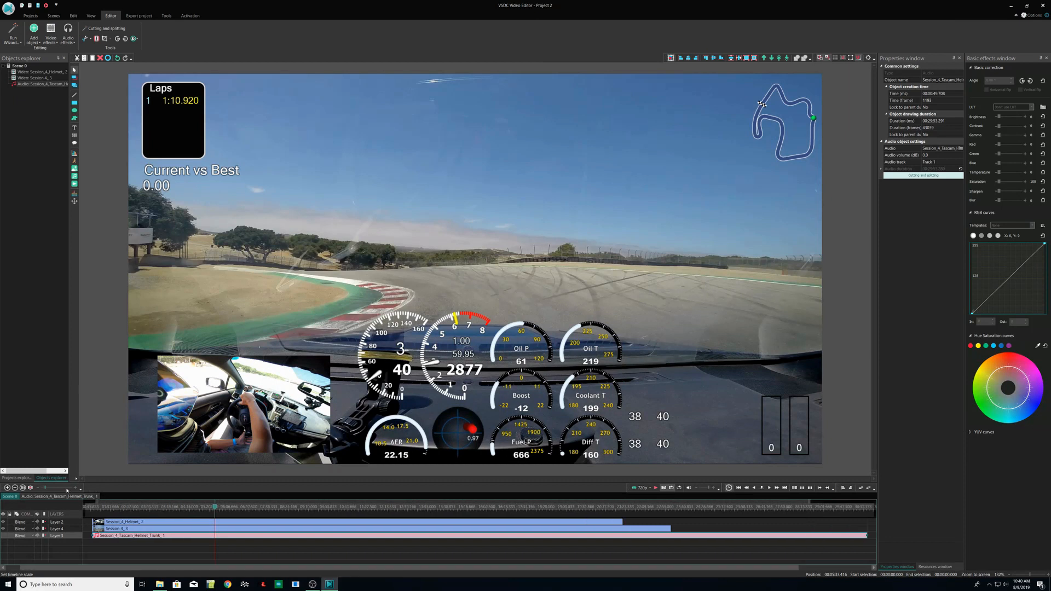
click(68, 488)
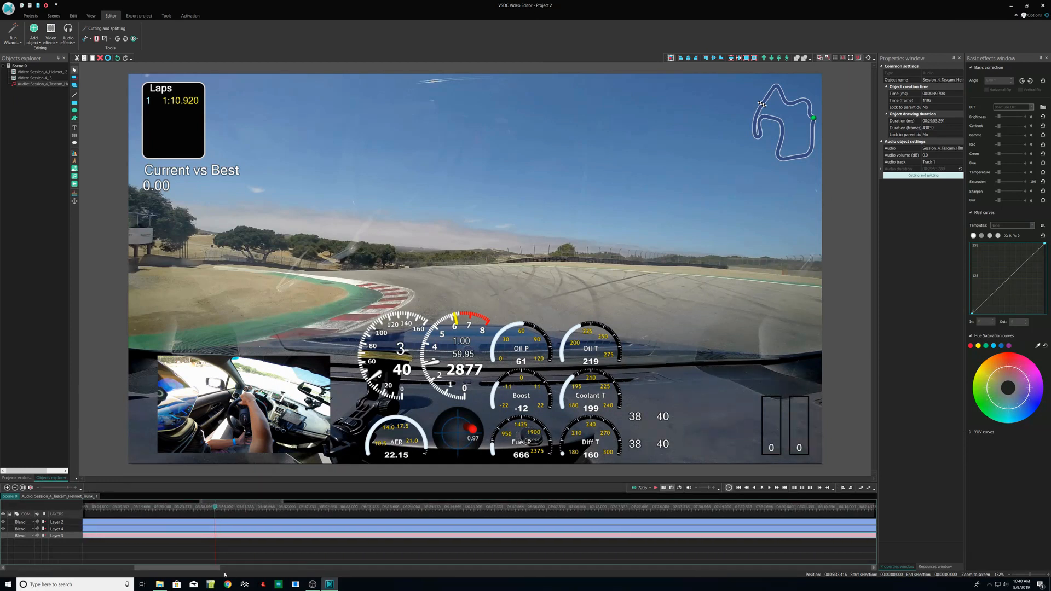
drag(193, 568, 83, 564)
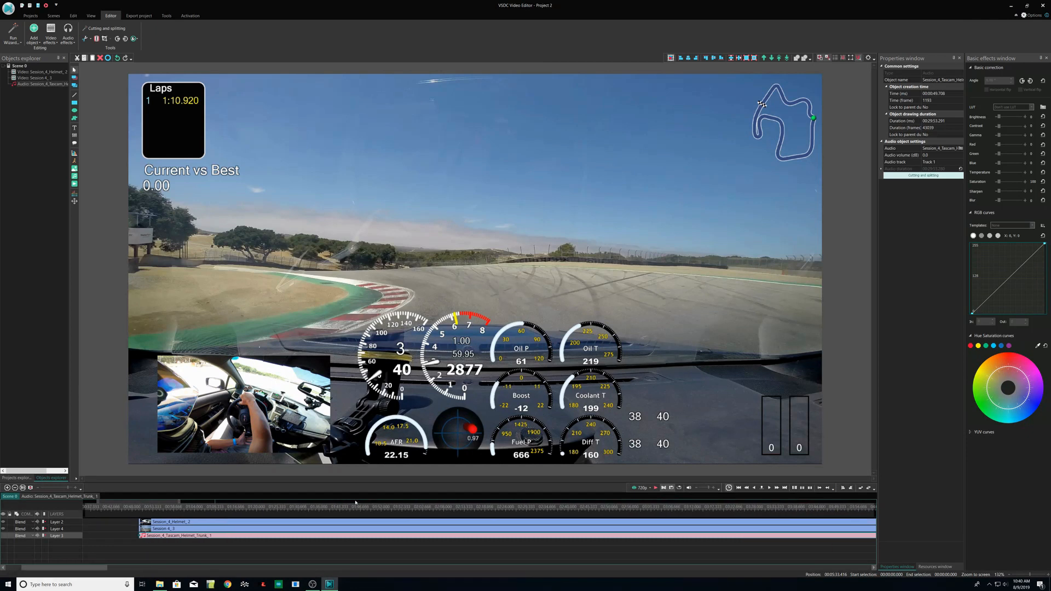
drag(217, 529, 211, 532)
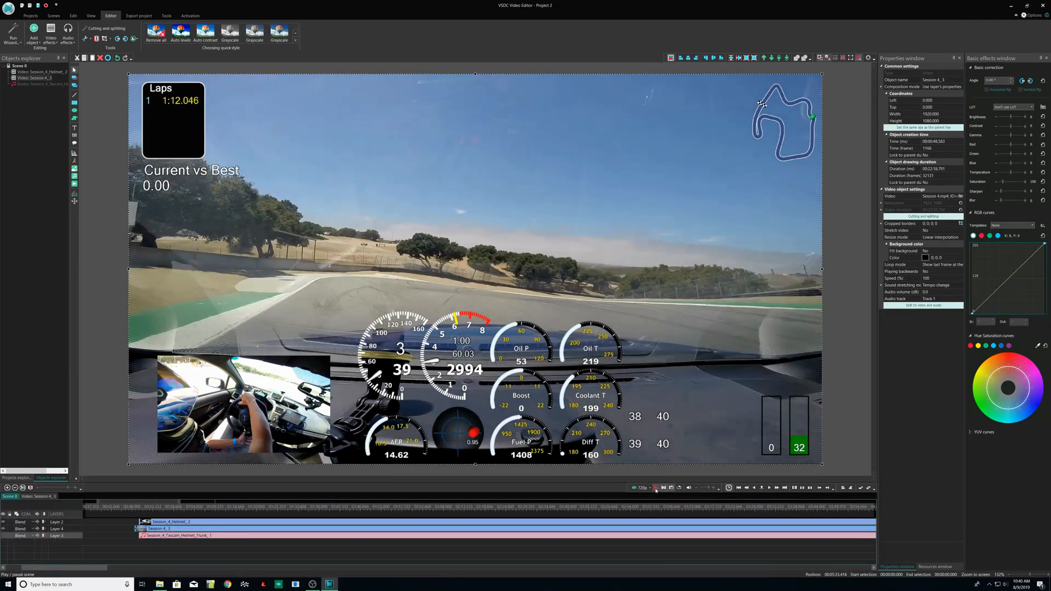
click(656, 488)
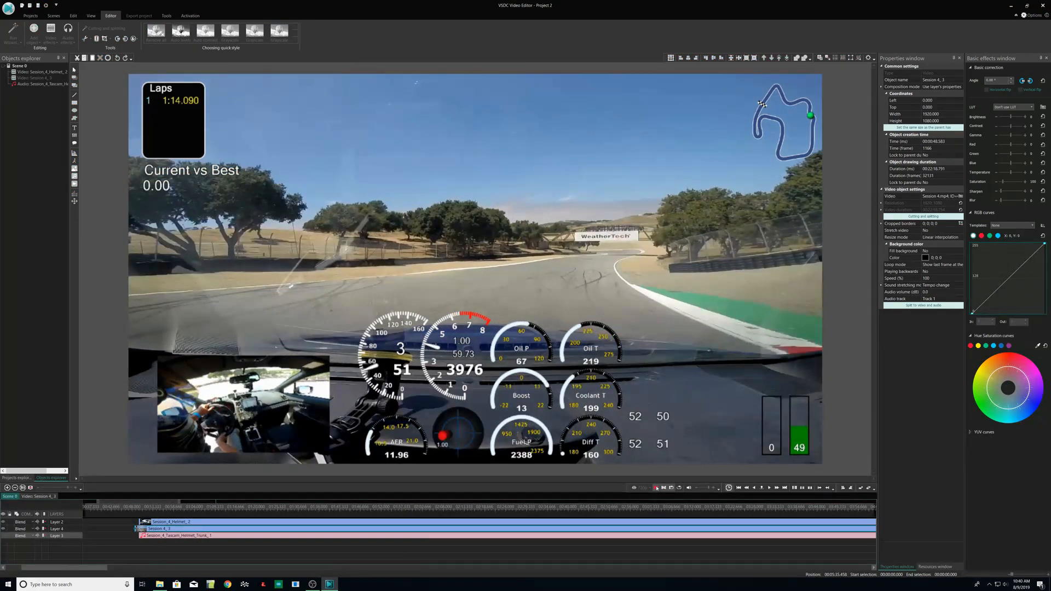
click(656, 488)
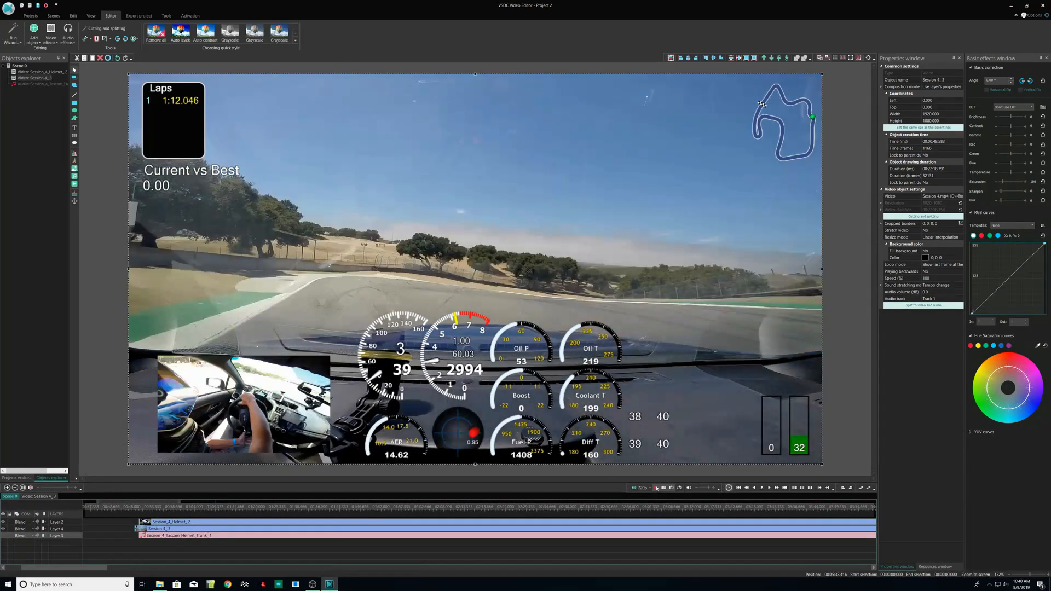
click(656, 488)
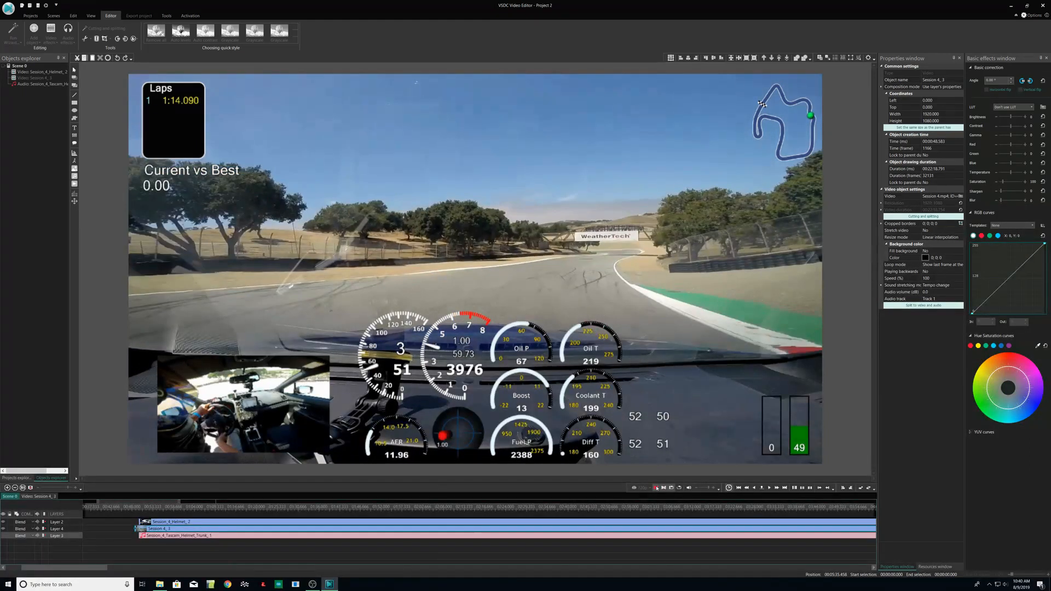
click(656, 488)
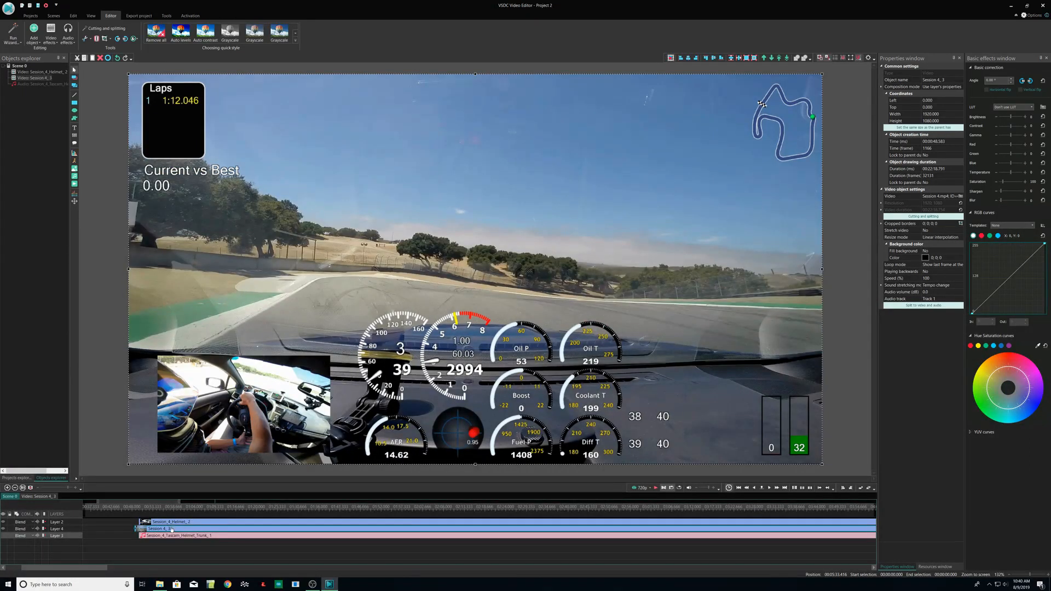
Shift the Session 4_3 video until it starts at about 00:00:49.17, playing the scene in between to check its sync
drag(170, 529, 179, 530)
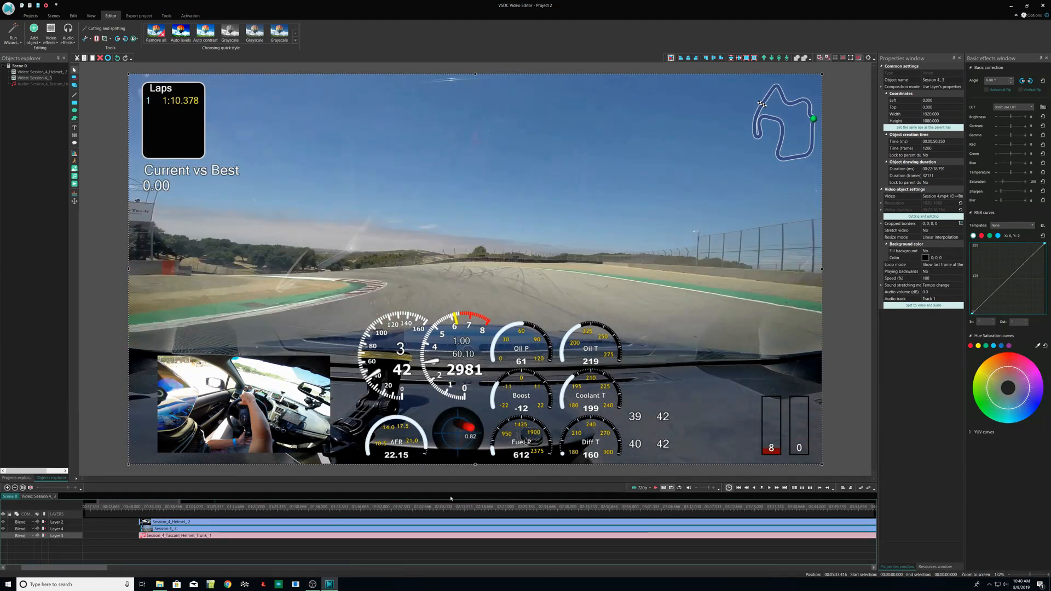
click(656, 488)
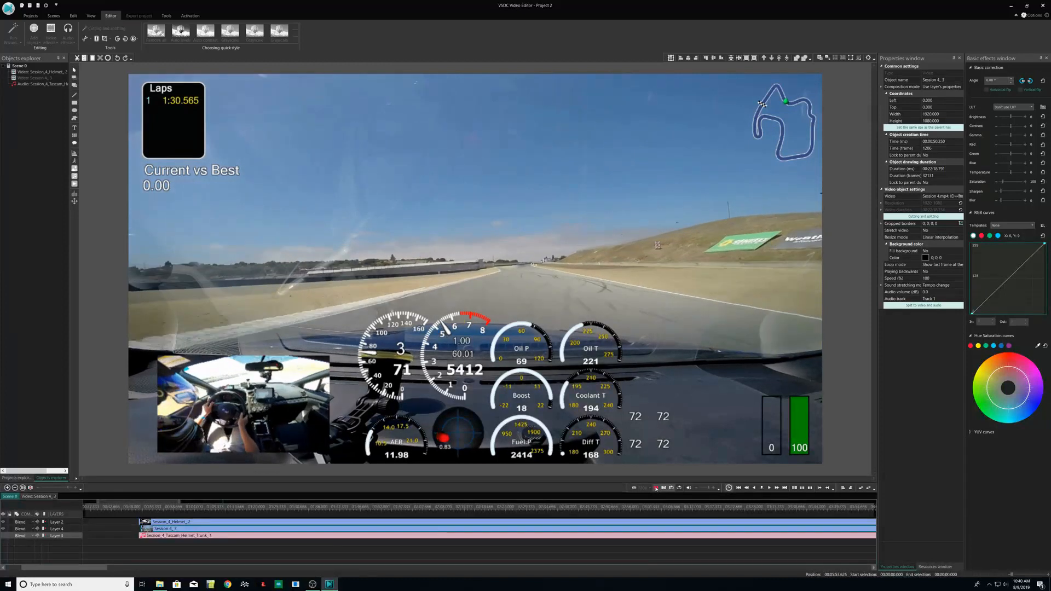
click(655, 489)
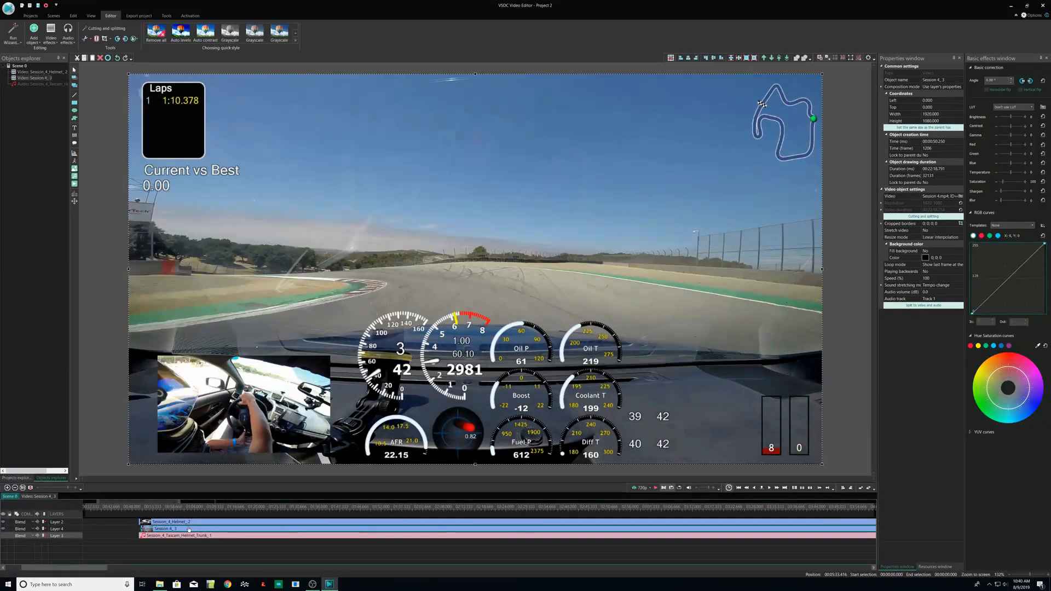
click(192, 529)
drag(193, 529, 189, 530)
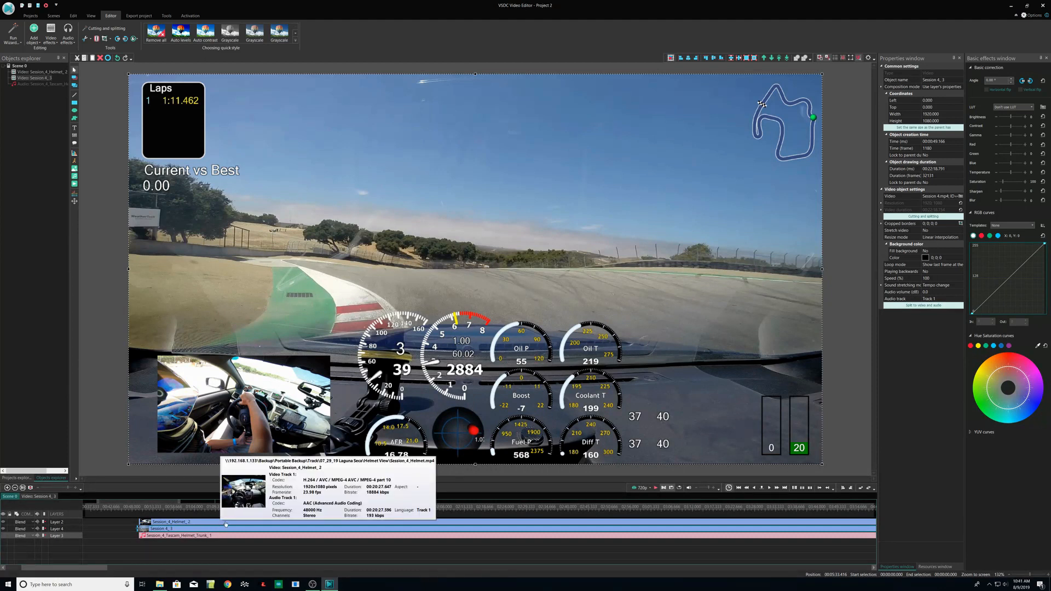
Hide the Session 4_3 video layer and play the helmet video alone from about 00:01:05
click(4, 523)
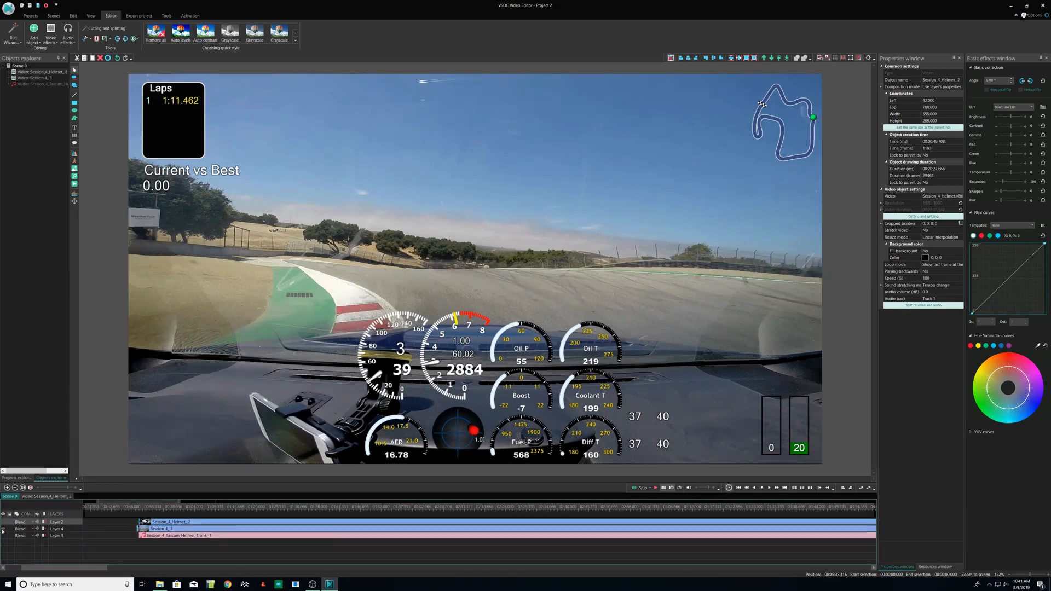
click(2, 530)
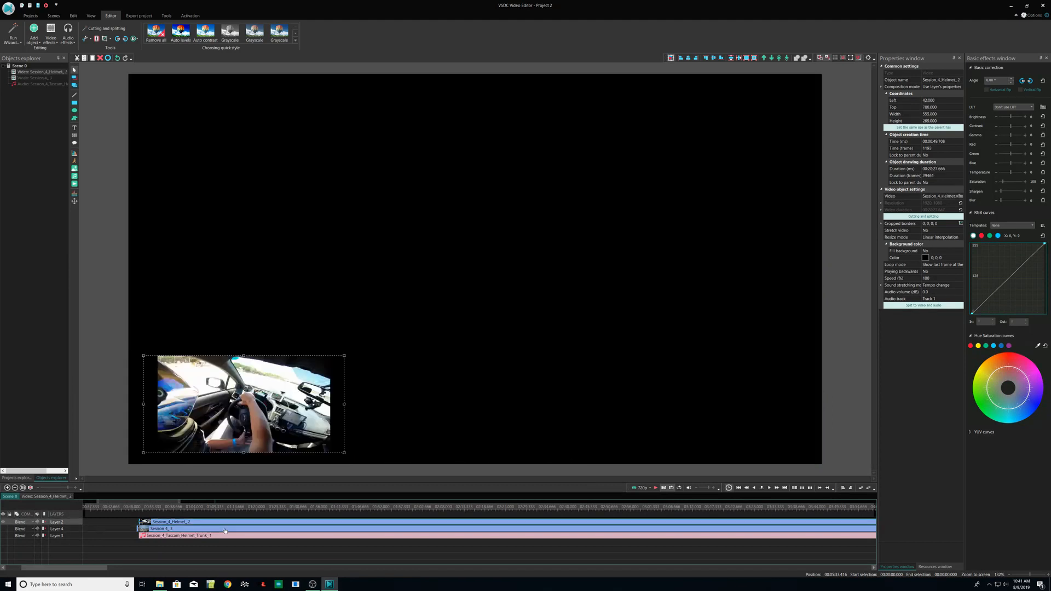
click(244, 508)
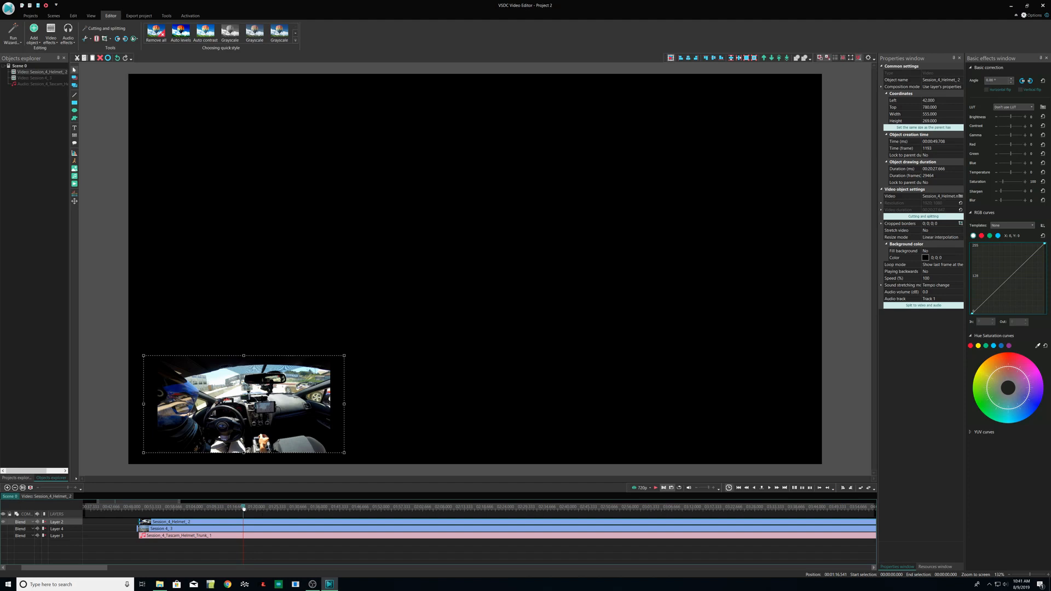
click(199, 510)
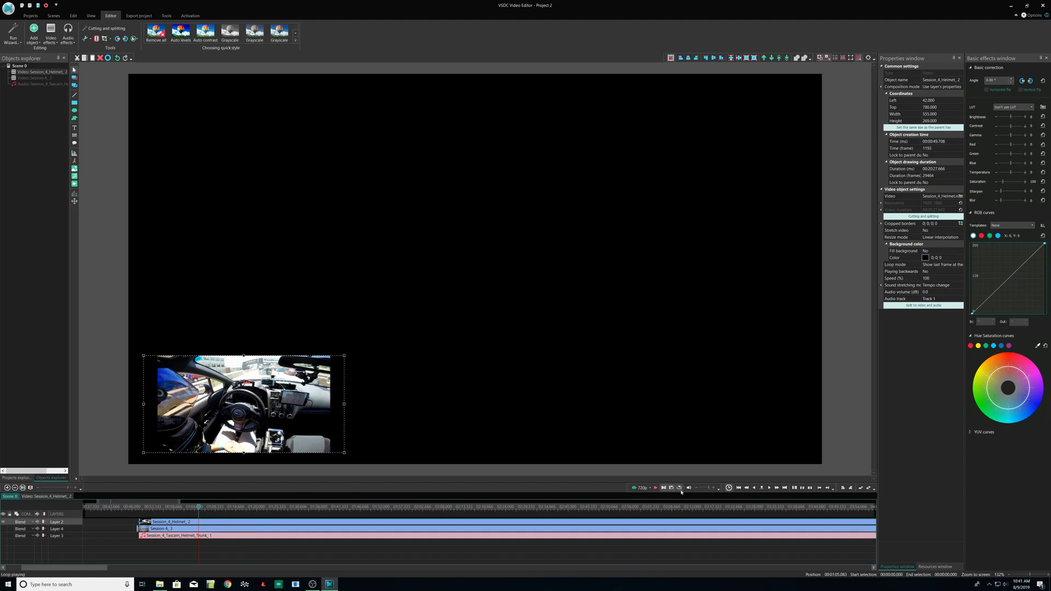
click(656, 487)
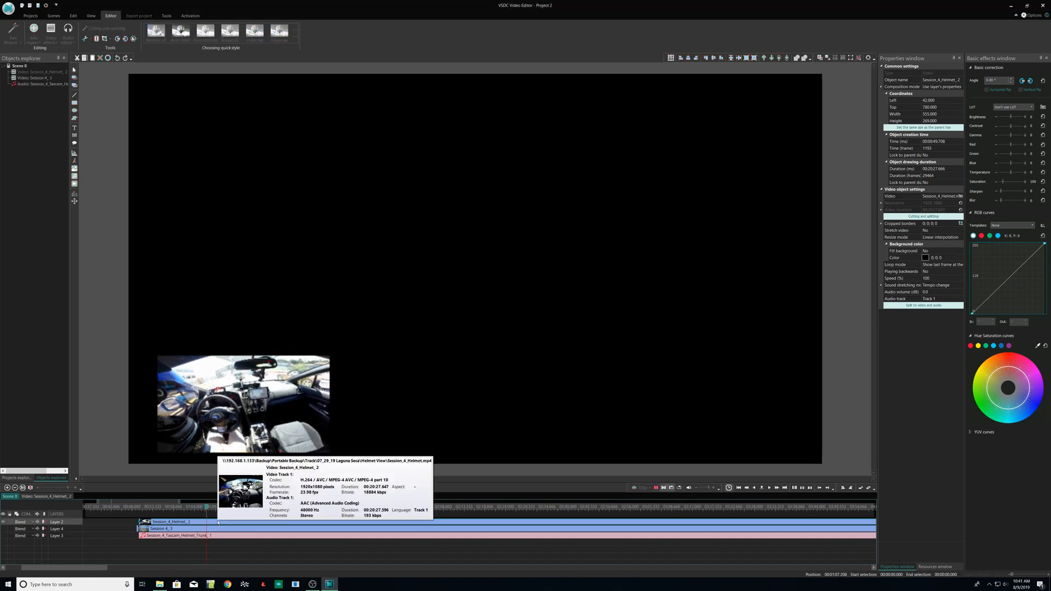
click(656, 488)
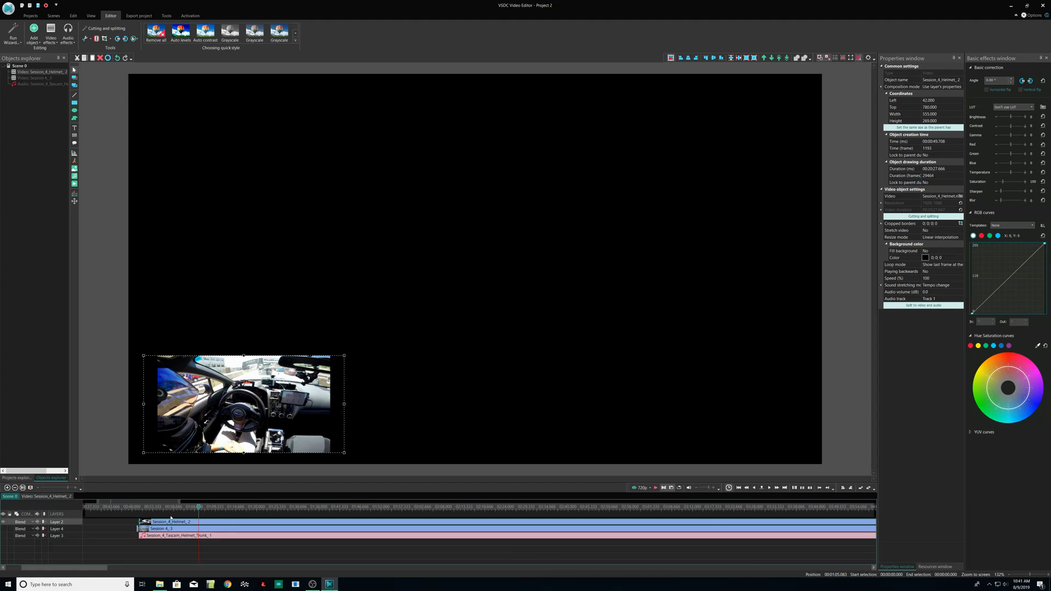
Play the helmet video in the Cutting and splitting window from about 00:01:20 and 00:00:25, and close it without cutting
right_click(200, 523)
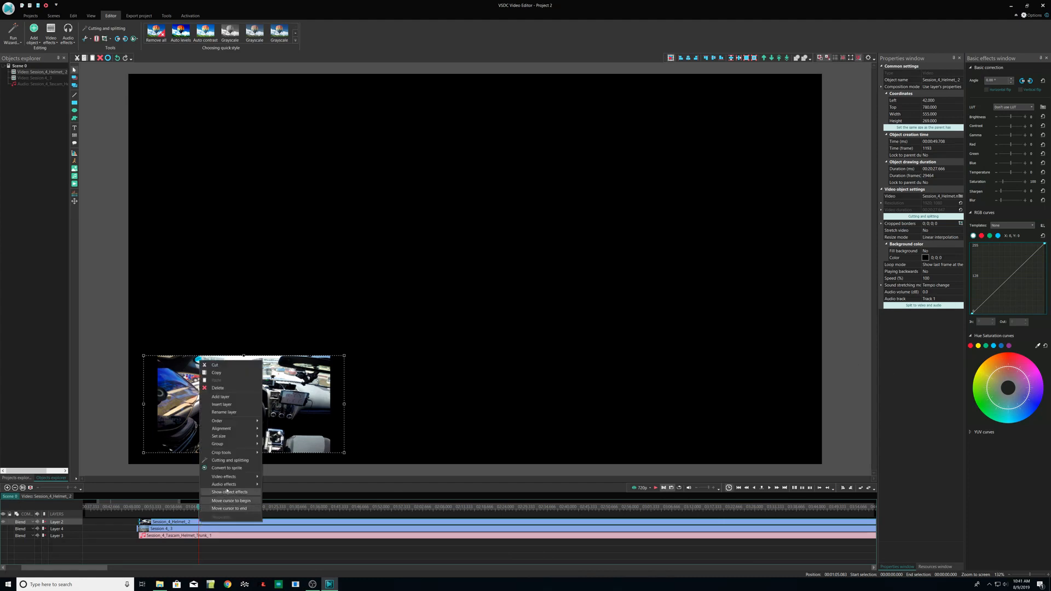
click(235, 462)
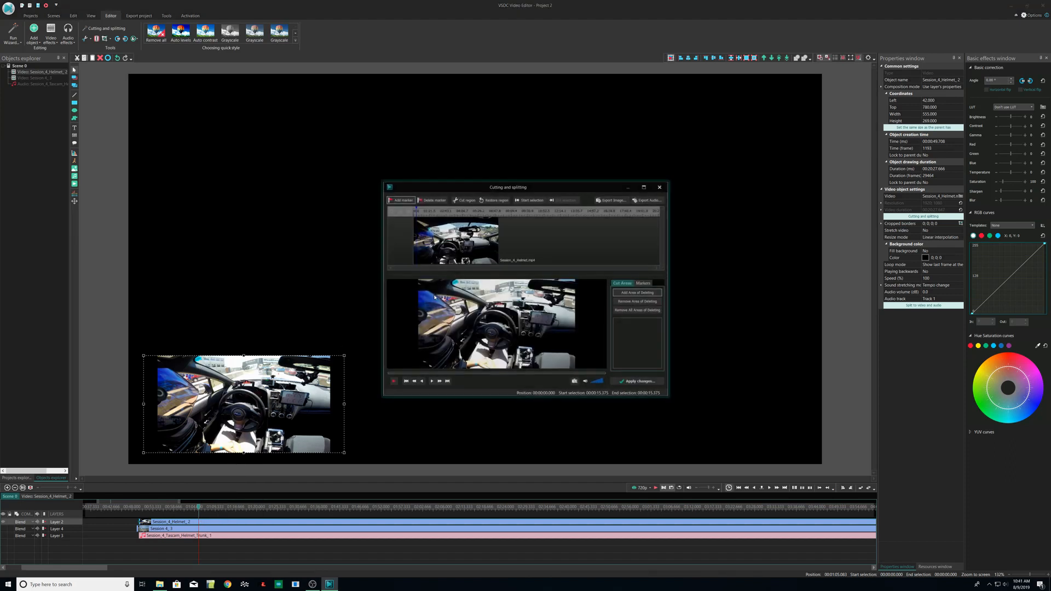
click(429, 213)
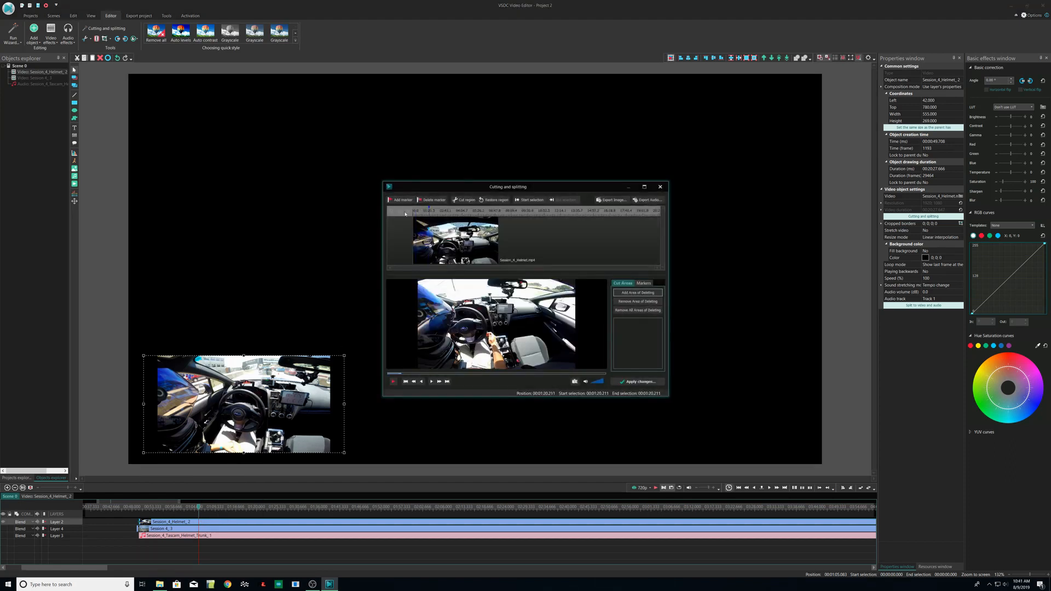
click(393, 381)
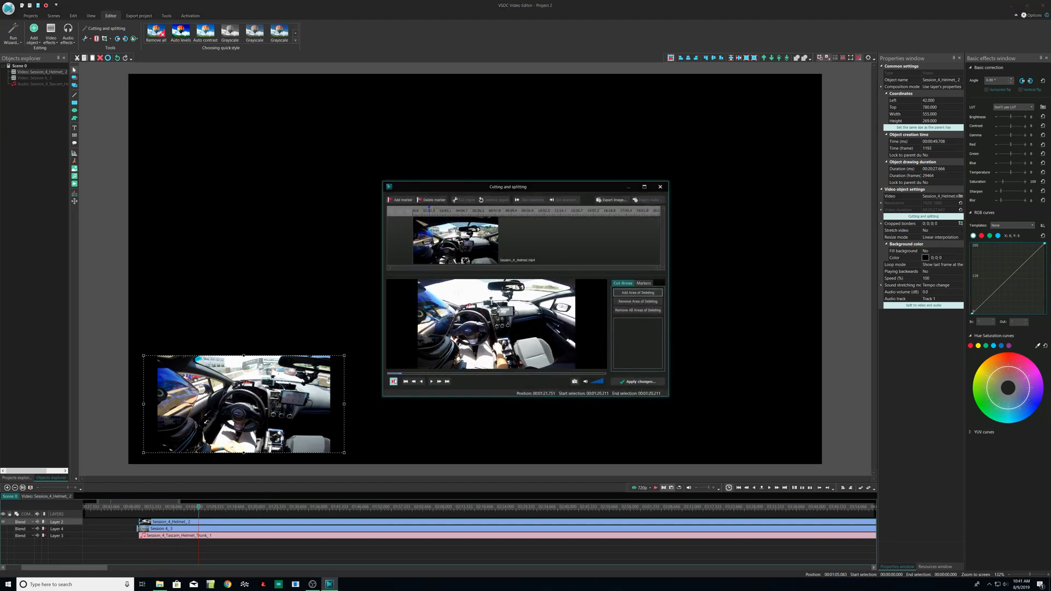
click(391, 373)
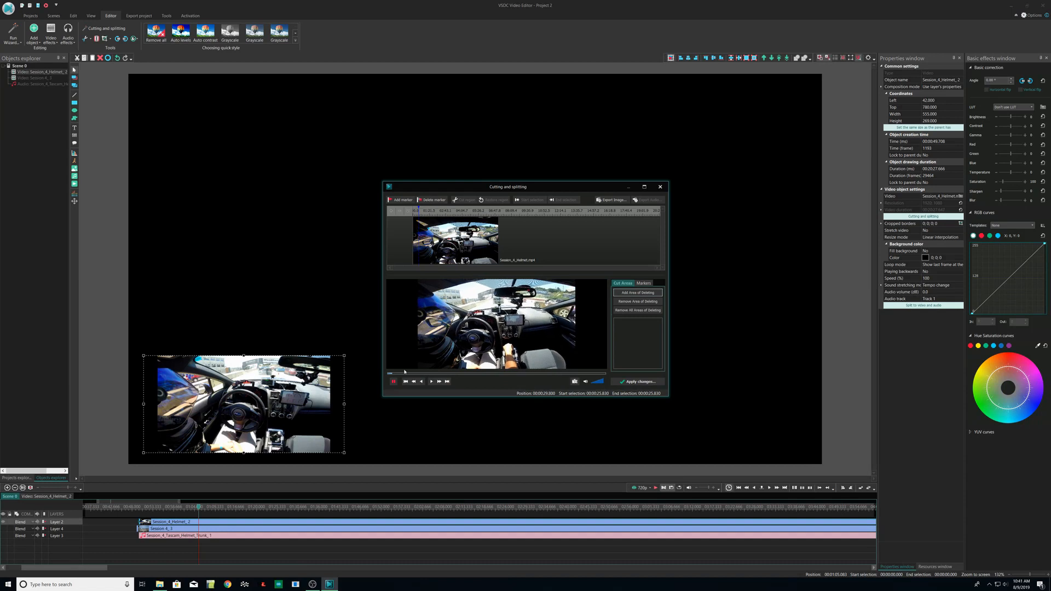
key(space)
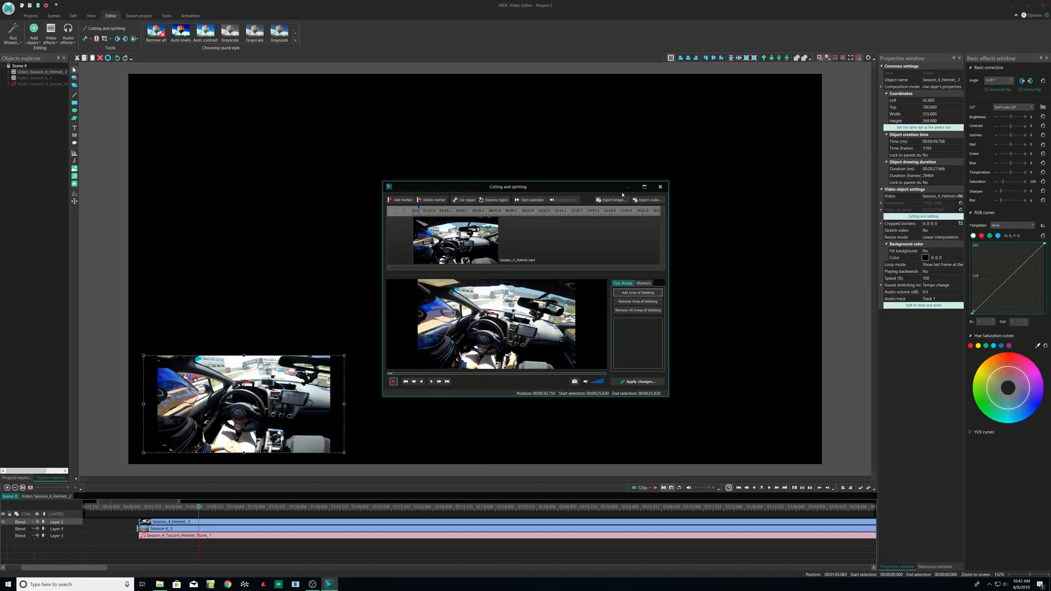
click(661, 187)
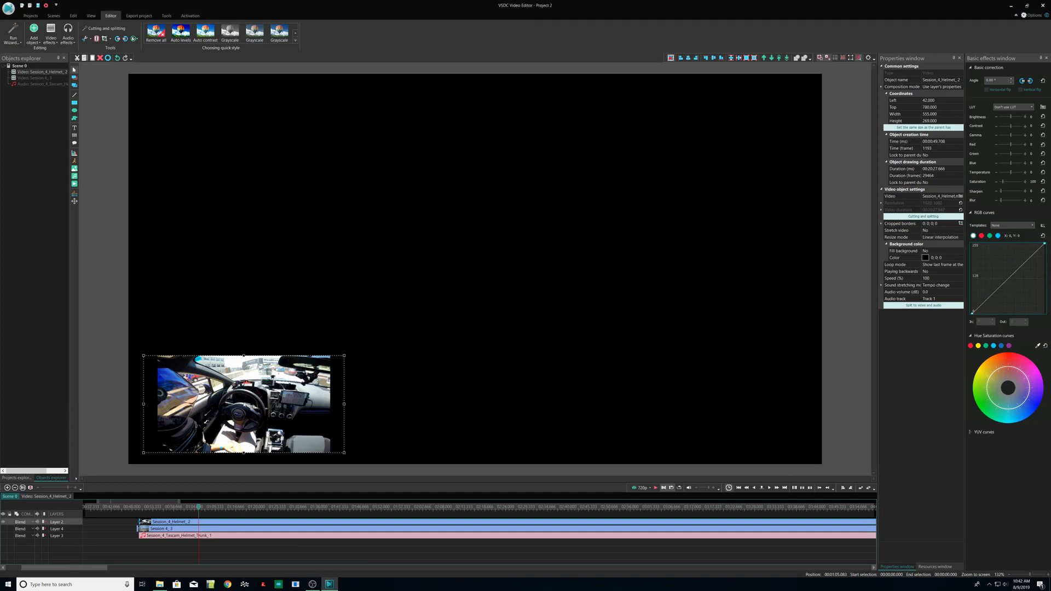
Select the Session_4_Tascam_Helmet_Trunk audio object in the timeline
click(45, 488)
click(45, 488)
click(45, 488)
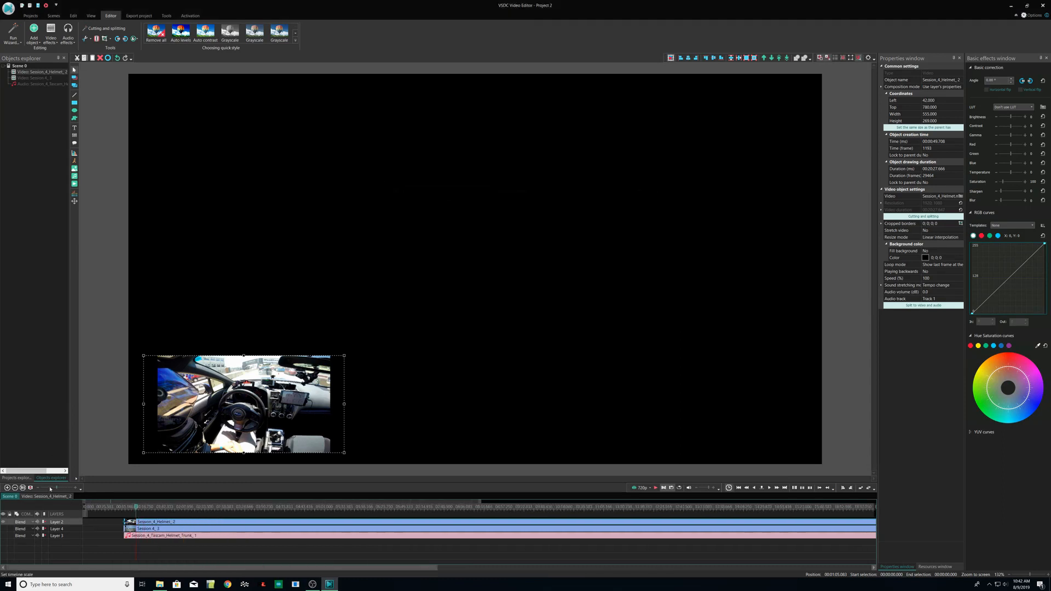
click(44, 488)
click(45, 488)
click(45, 488)
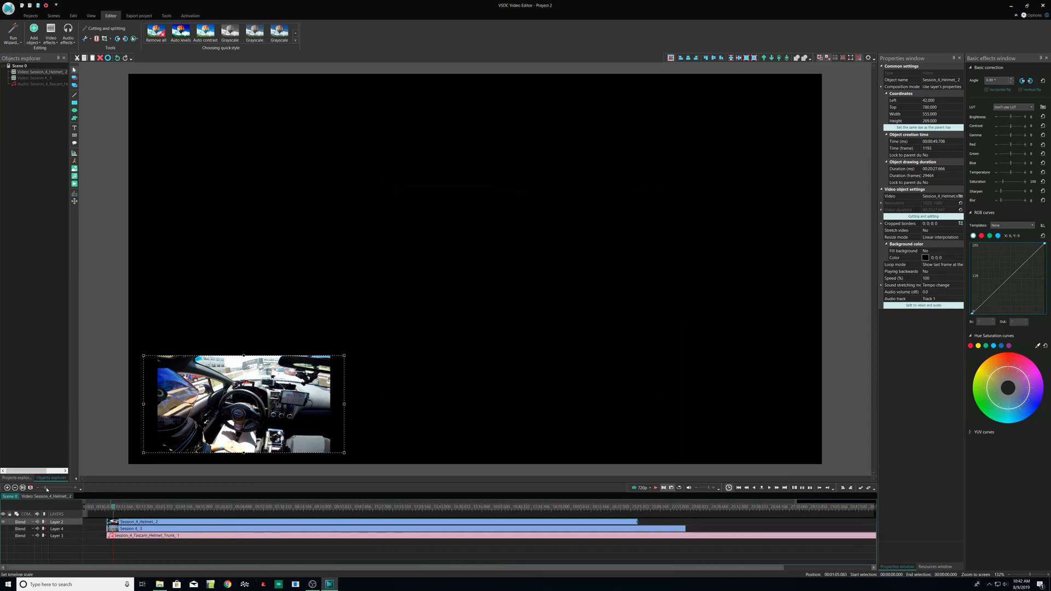
click(363, 536)
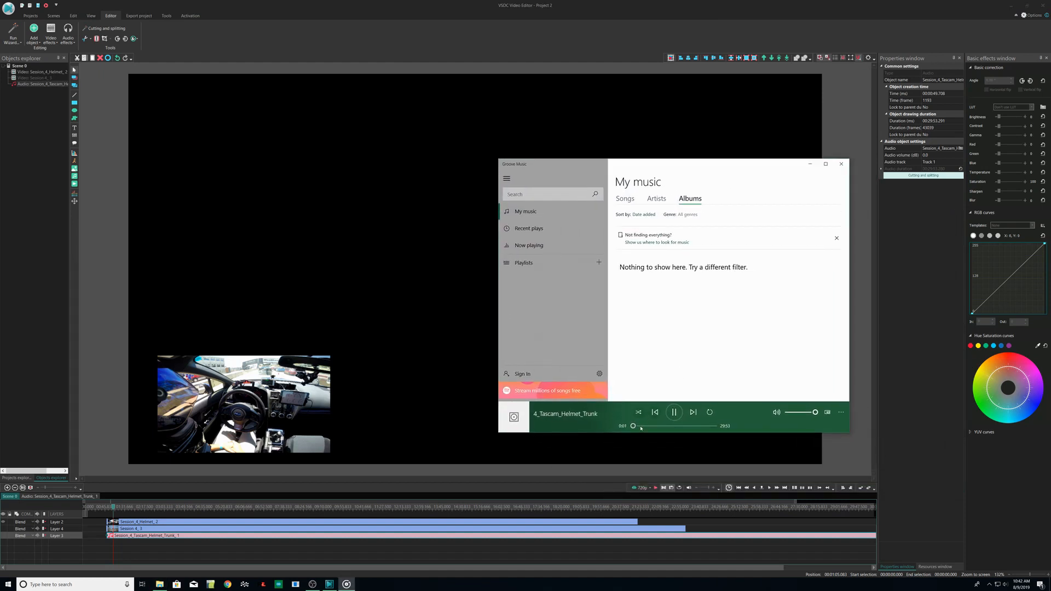
Listen to the Tascam audio file in Groove Music, seeking through its first minutes to find a sync point
click(640, 426)
click(645, 427)
mouse_move(647, 428)
click(648, 427)
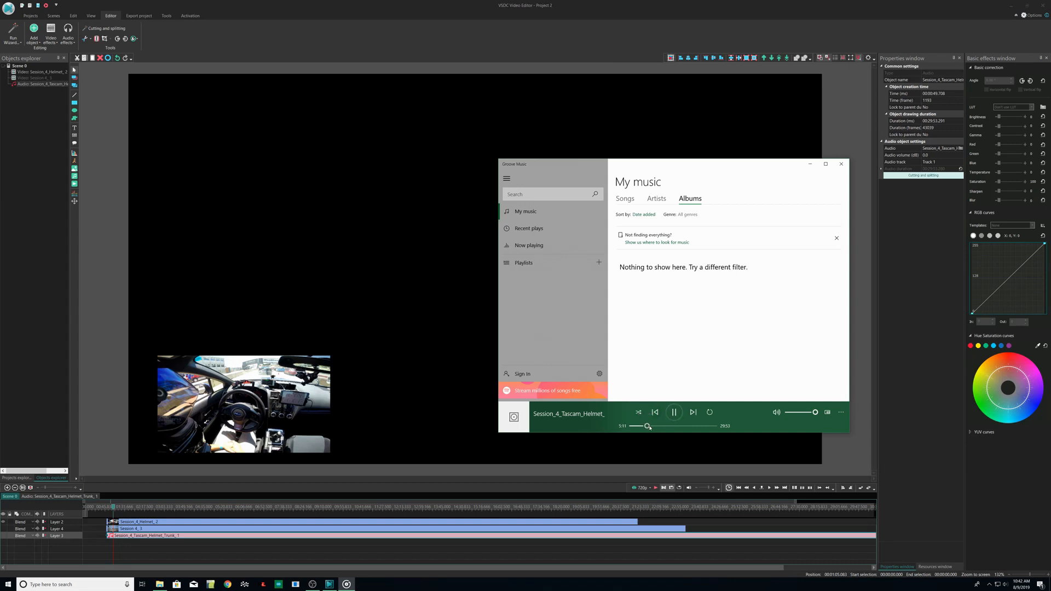
click(648, 427)
click(647, 428)
drag(647, 427, 646, 427)
Split the Tascam audio object at about 00:04:54 using a marker, with the source object removed
click(643, 556)
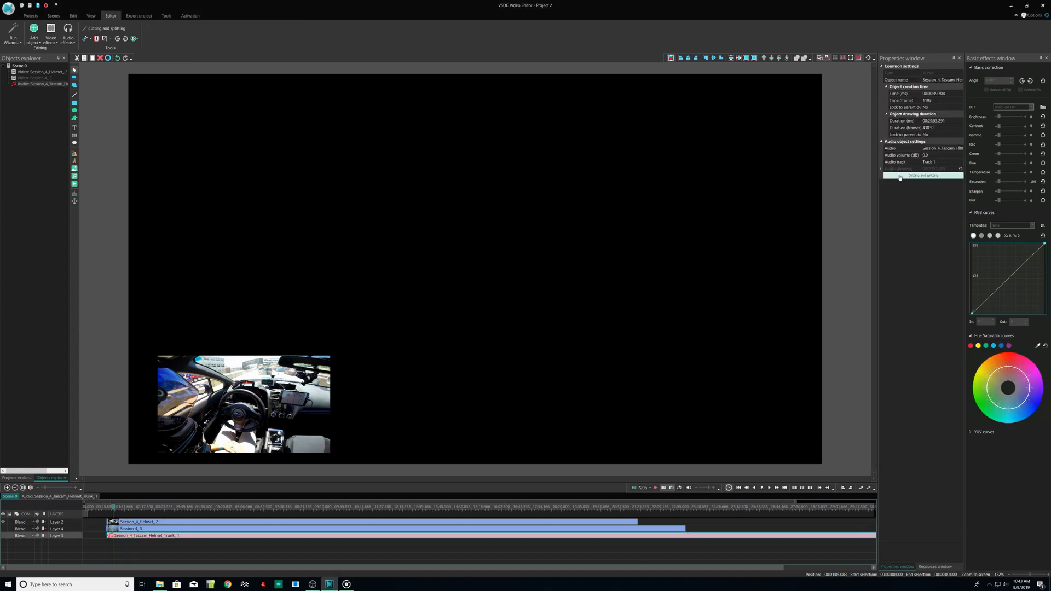
click(900, 176)
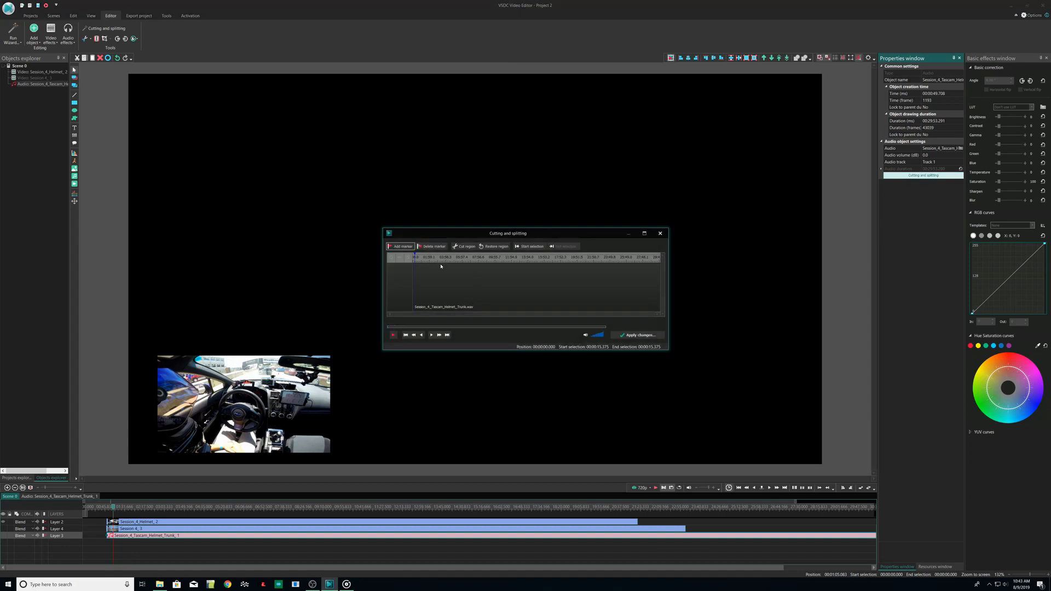
click(454, 257)
click(453, 257)
click(400, 246)
click(624, 335)
click(568, 311)
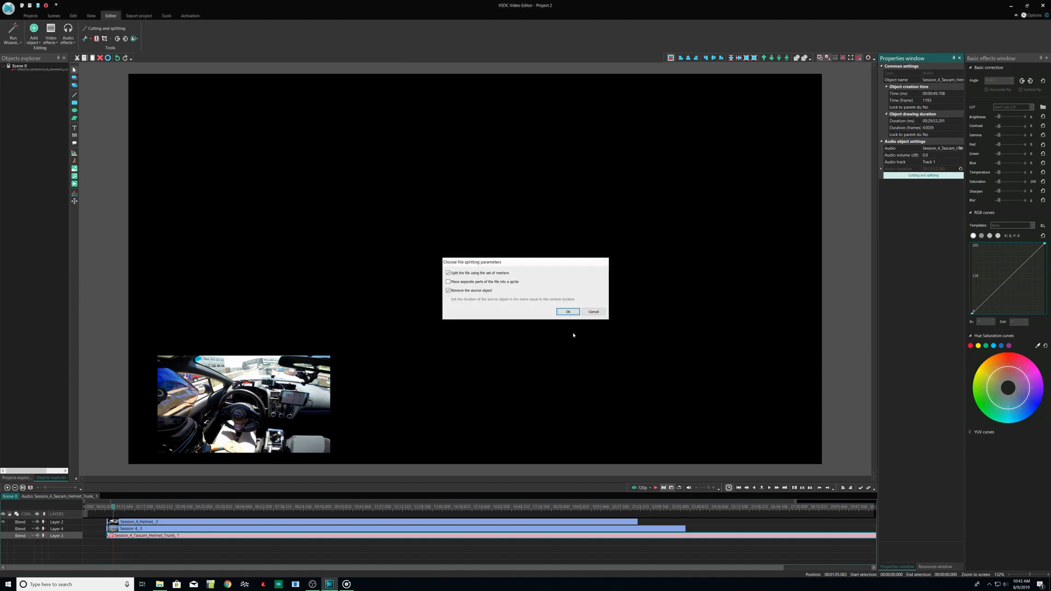
Delete the first part of the split Tascam audio and move the remaining part to start at 00:01:05.083
click(225, 551)
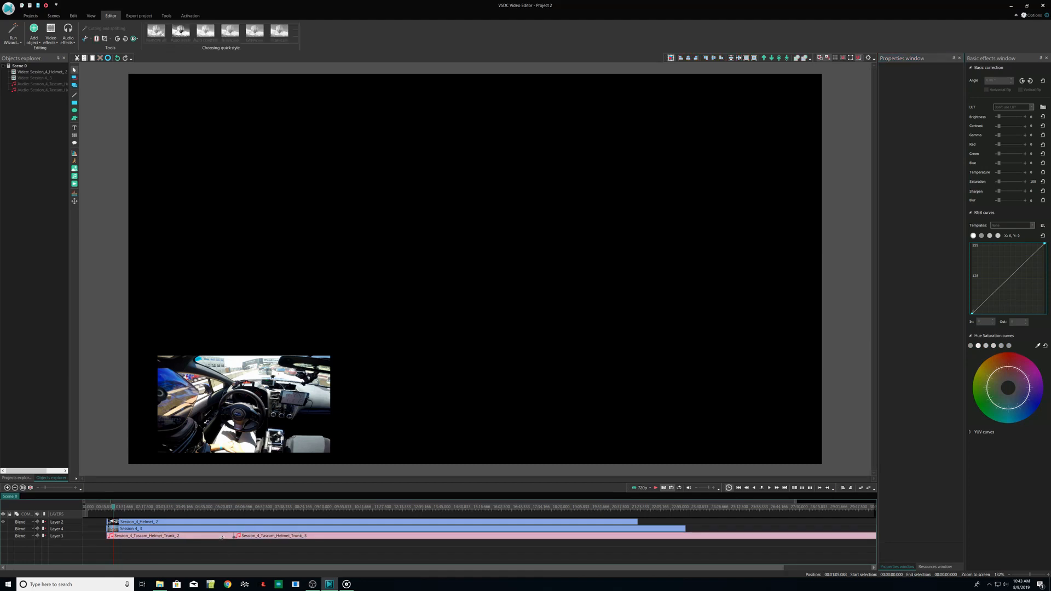
click(222, 538)
key(Delete)
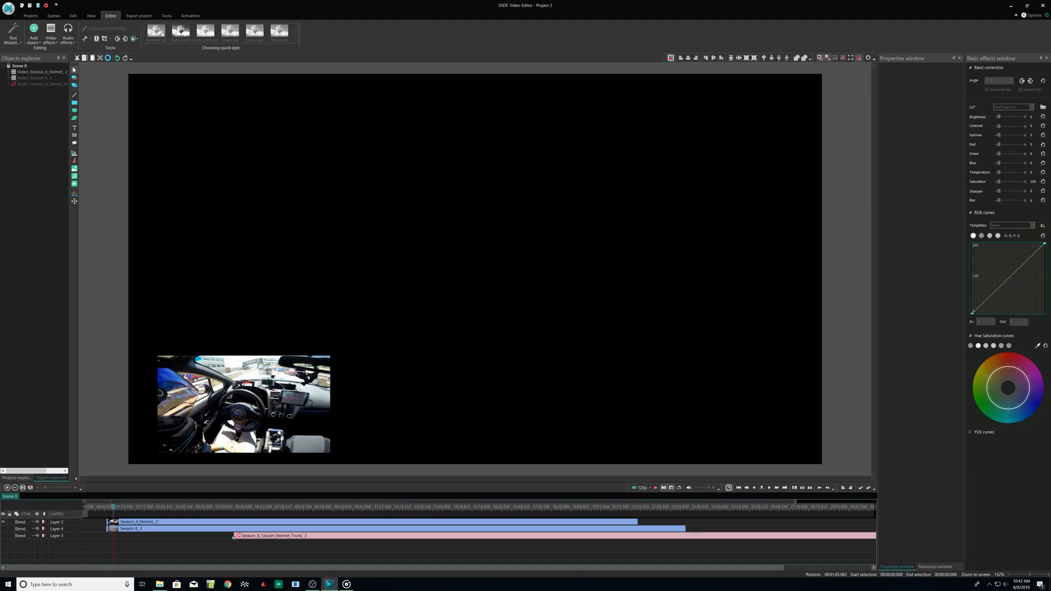
drag(249, 537, 130, 538)
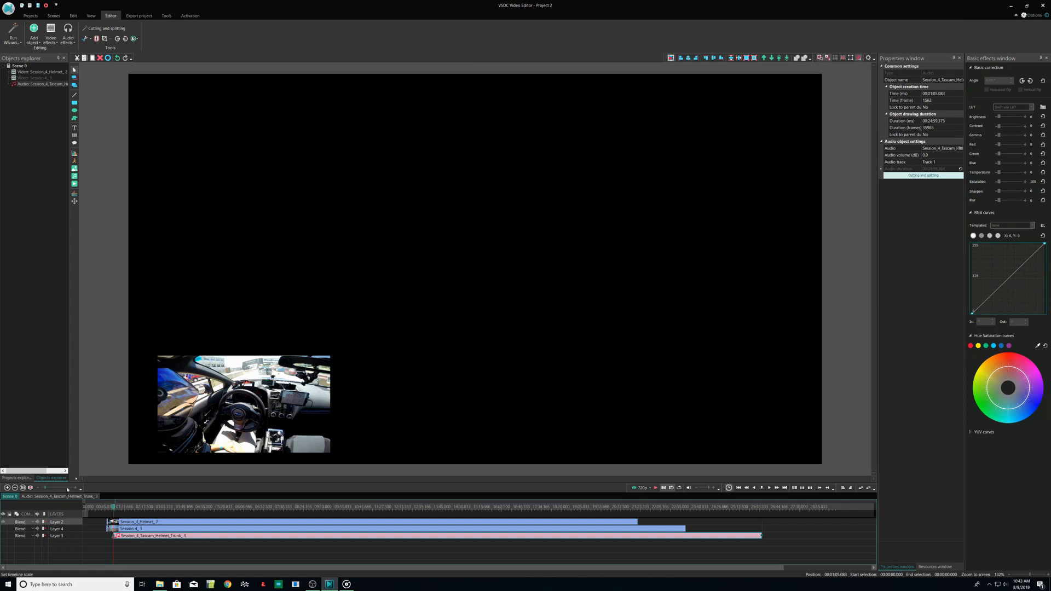
Play the scene from 00:01:05.083 to find the sync point and move the Tascam audio to start at 00:01:22.375
drag(45, 488, 67, 489)
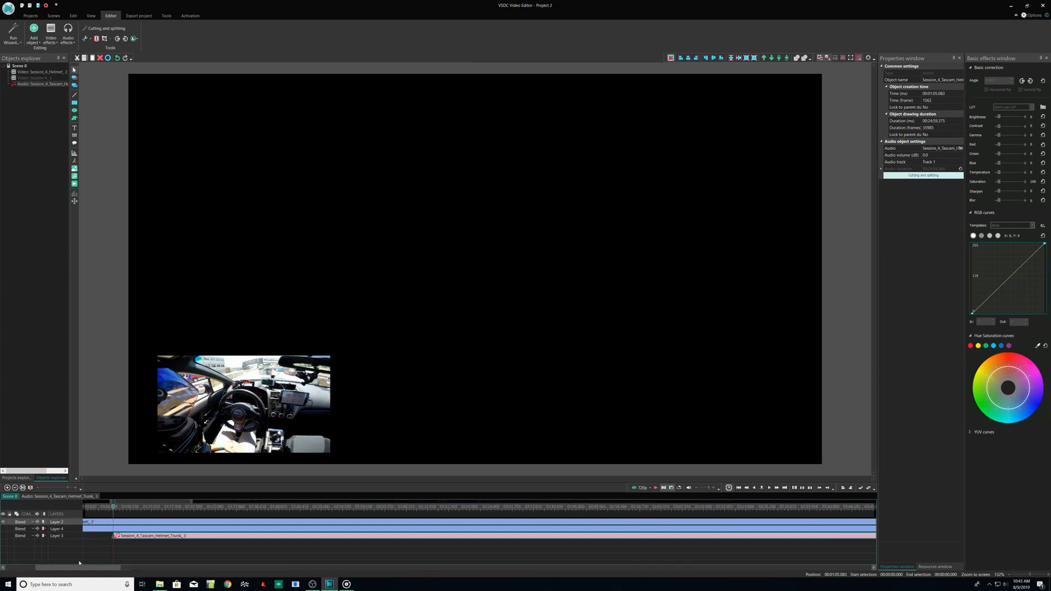
drag(84, 568, 76, 568)
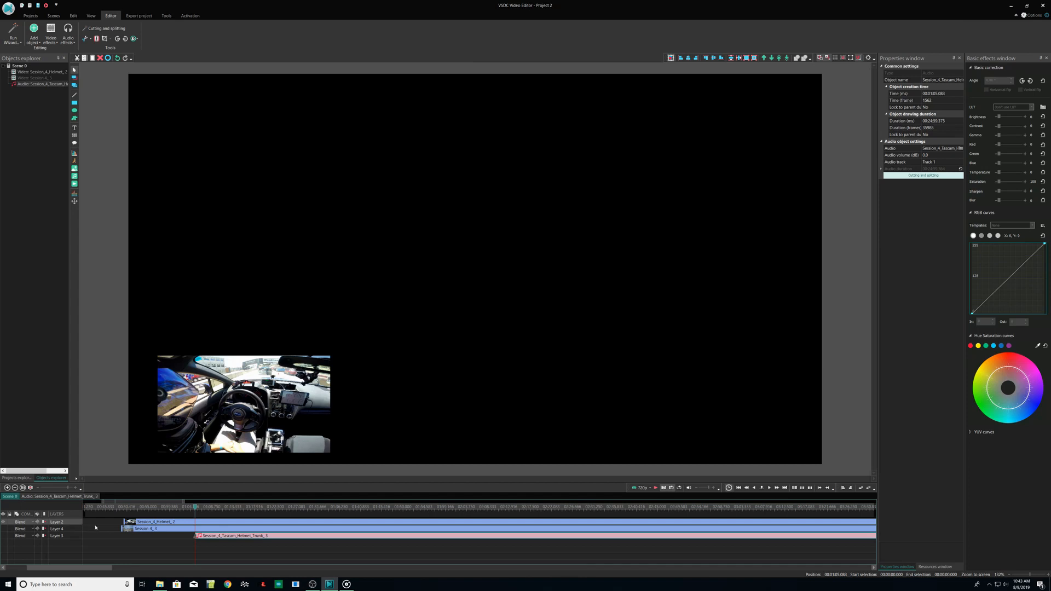
click(656, 488)
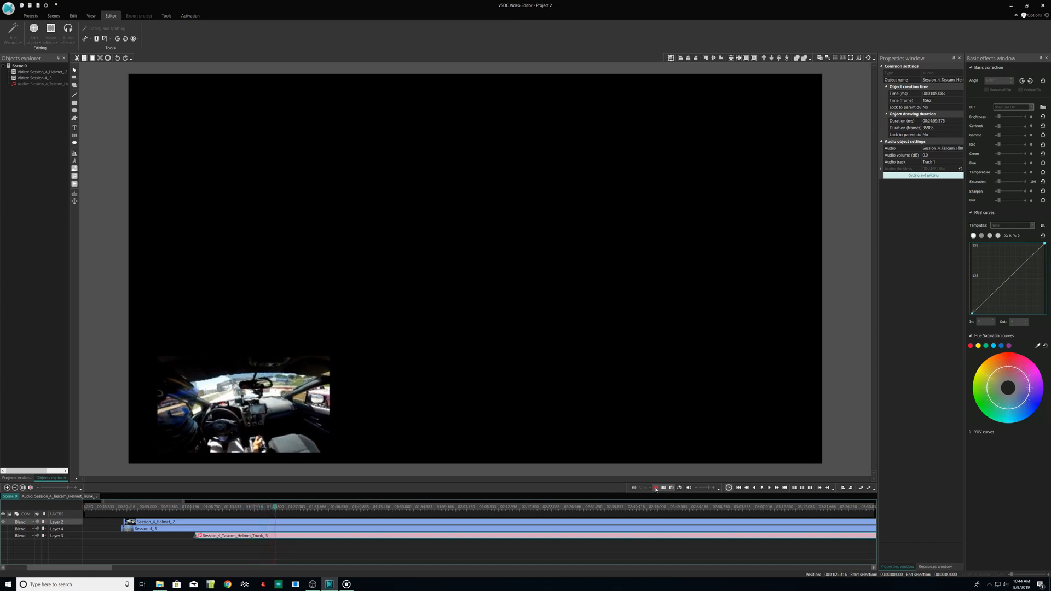
click(656, 489)
click(275, 507)
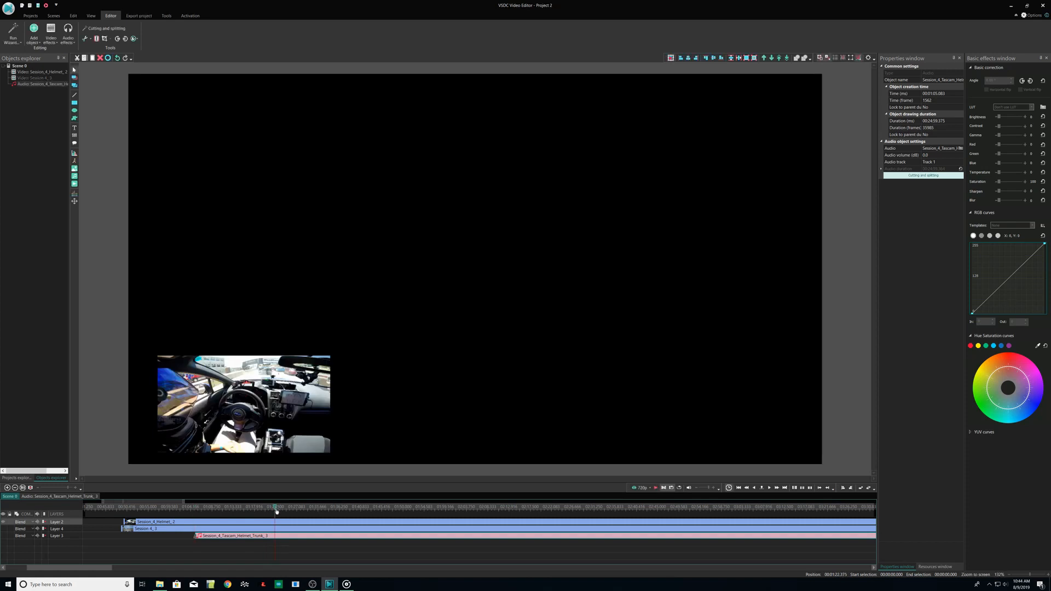
drag(284, 536, 364, 537)
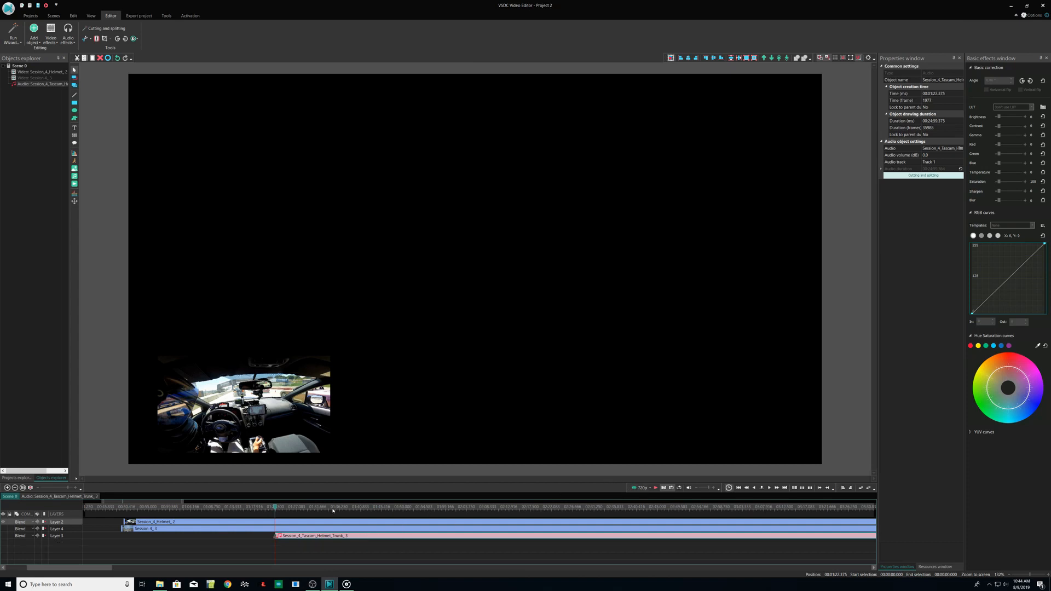
Hide the helmet video layer and play the Tascam audio layer alone from 00:01:22.375
click(658, 489)
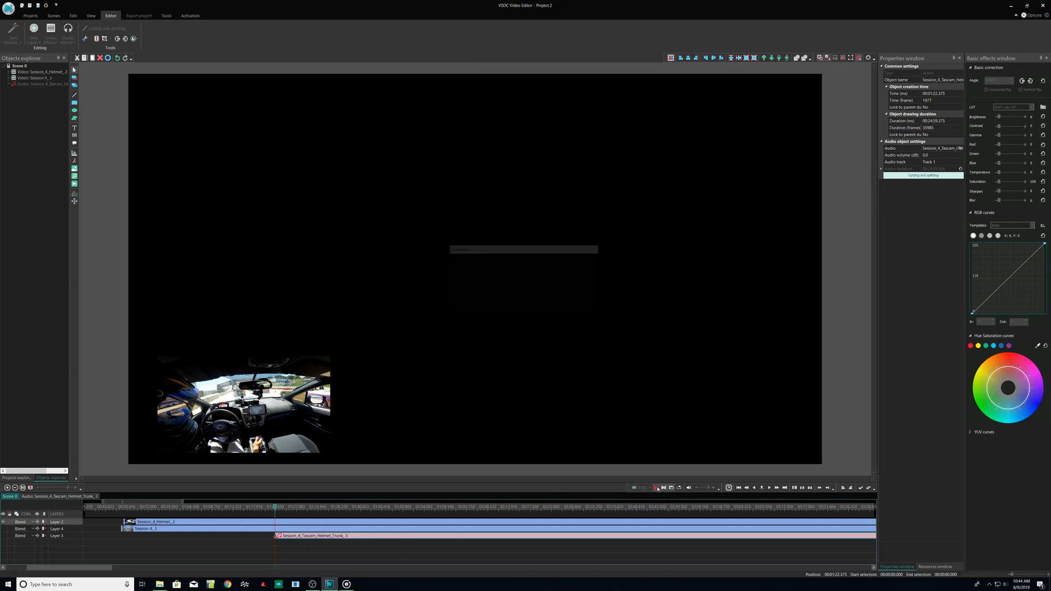
click(657, 488)
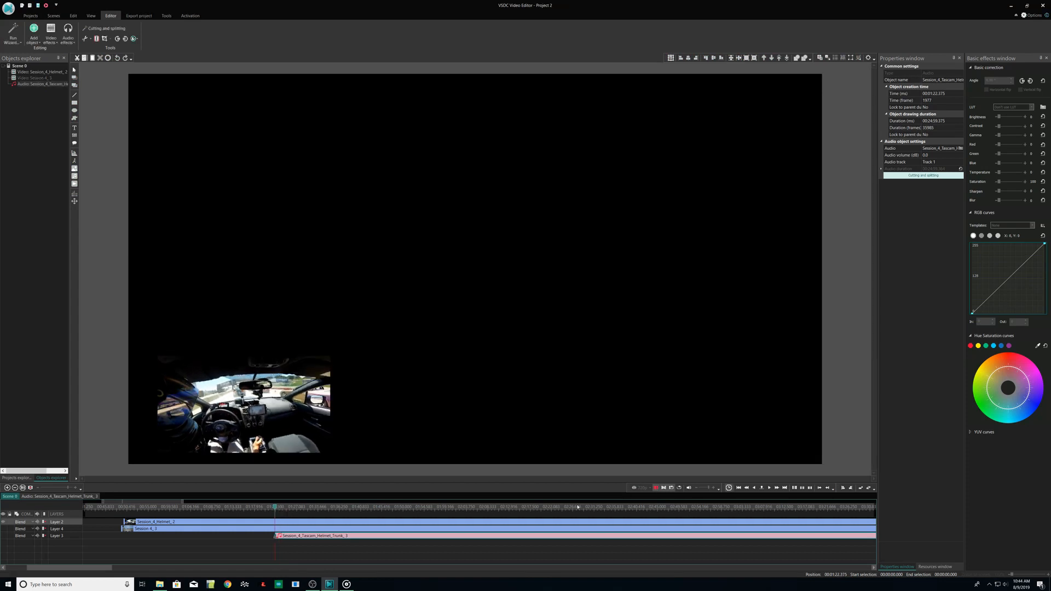
click(12, 521)
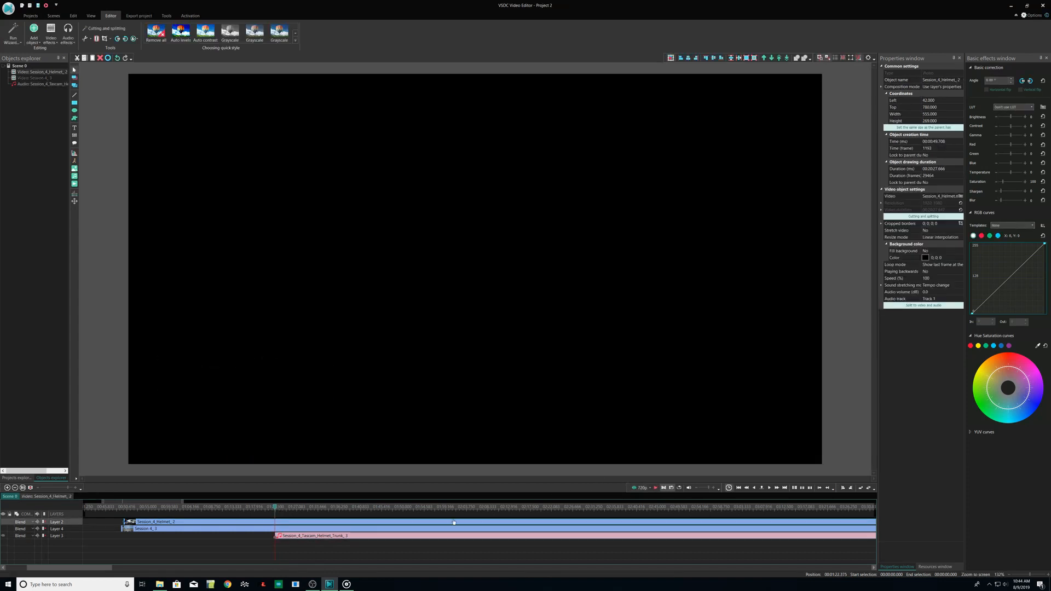
click(655, 488)
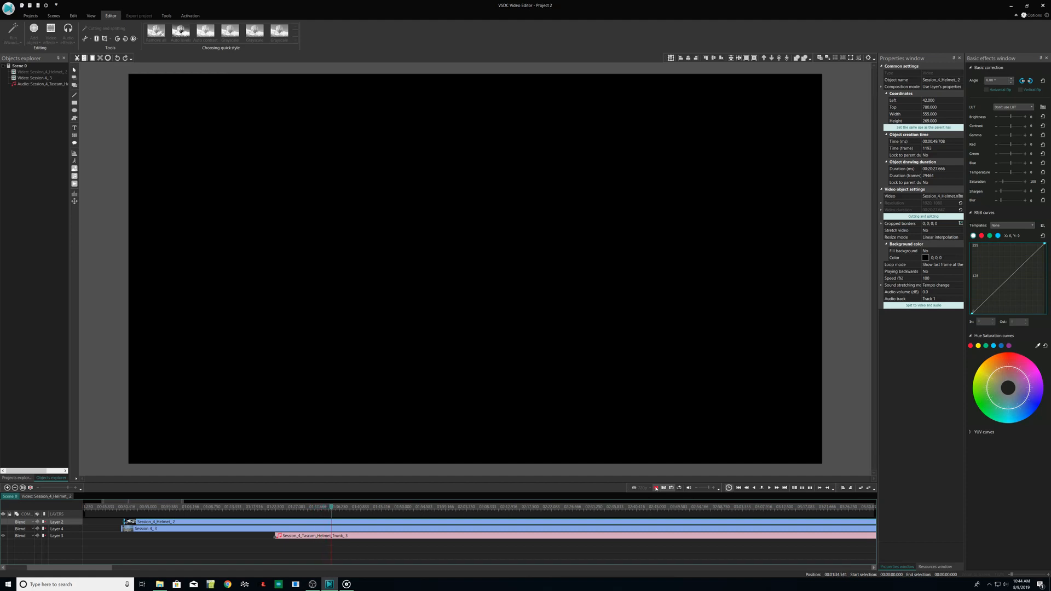
click(656, 488)
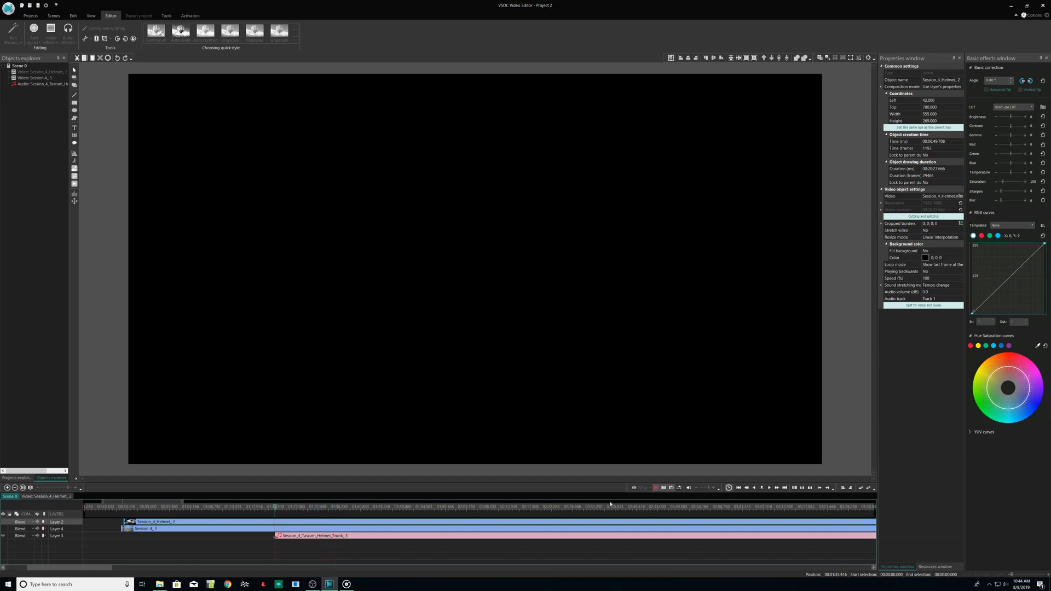
Show the helmet video layer instead of the audio layer and move the Tascam audio to start at 00:01:25.791
click(4, 537)
click(3, 522)
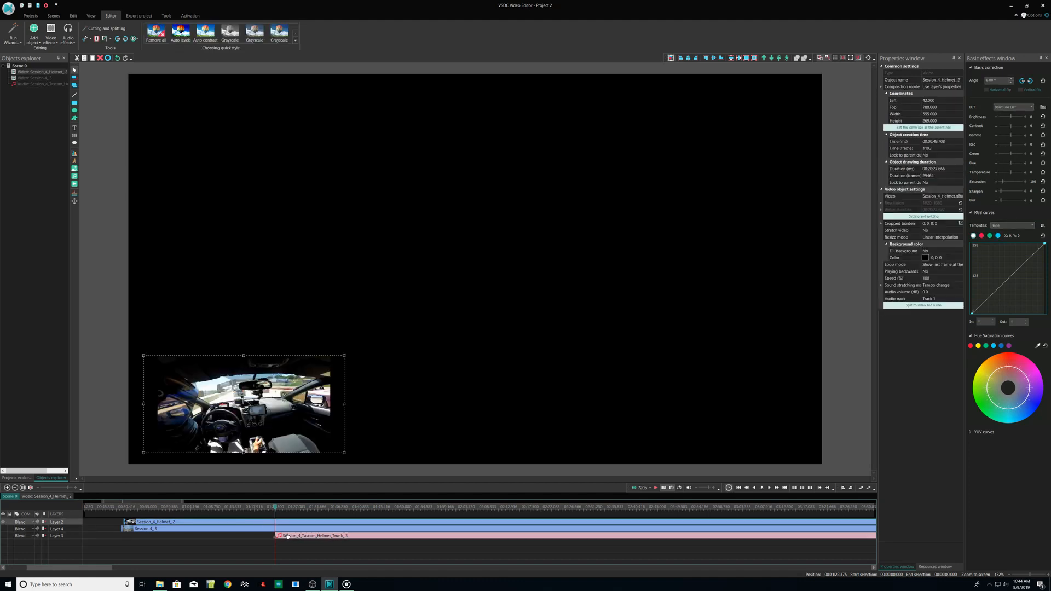
drag(287, 537, 303, 536)
Play the helmet video from 00:01:22.375 and at several points between about 00:00:55 and 00:01:53 to find a sync point
click(656, 487)
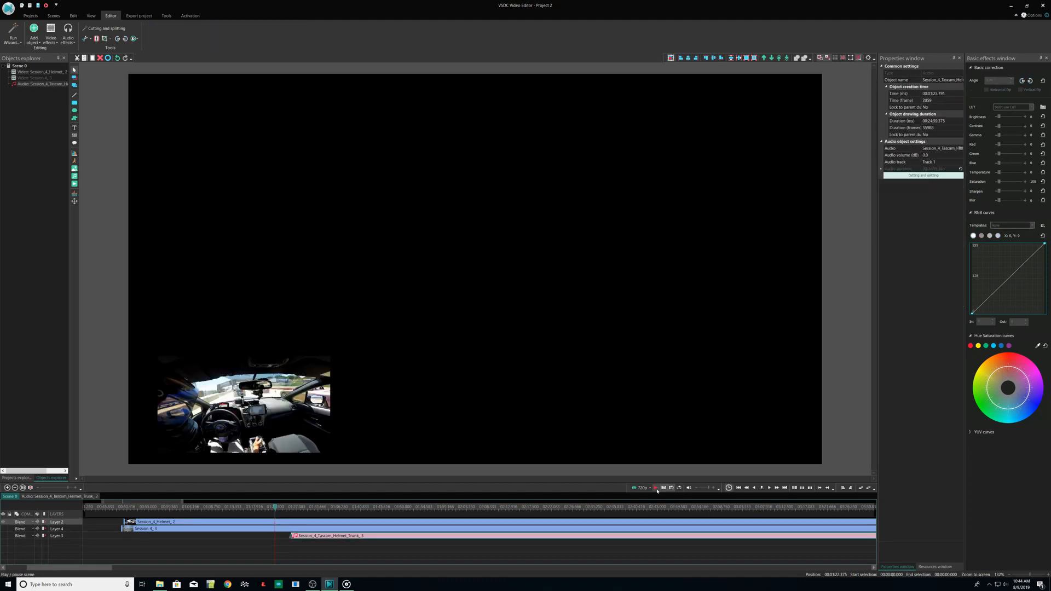
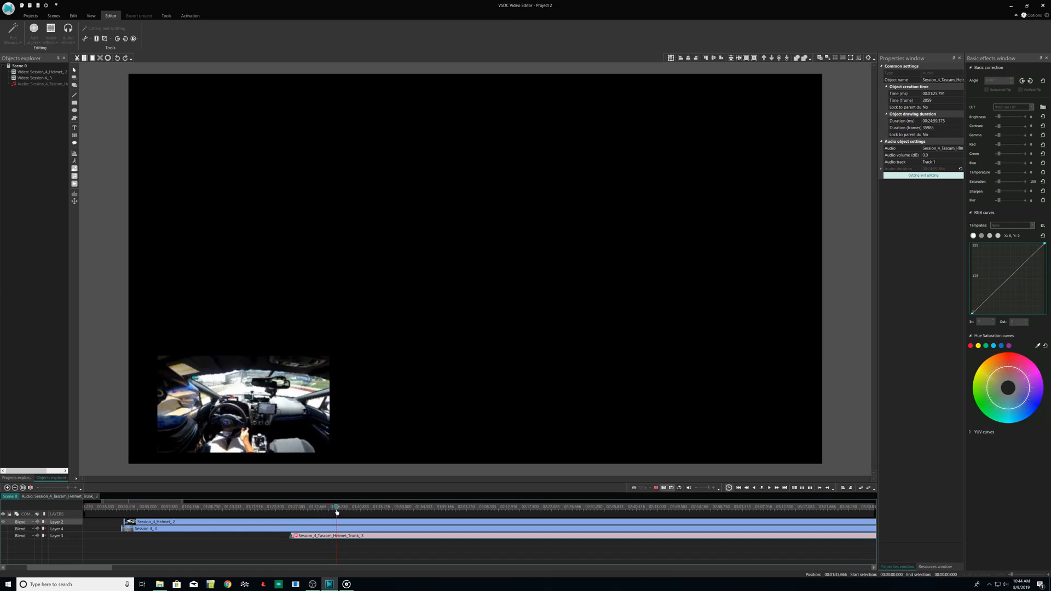
click(367, 508)
click(377, 508)
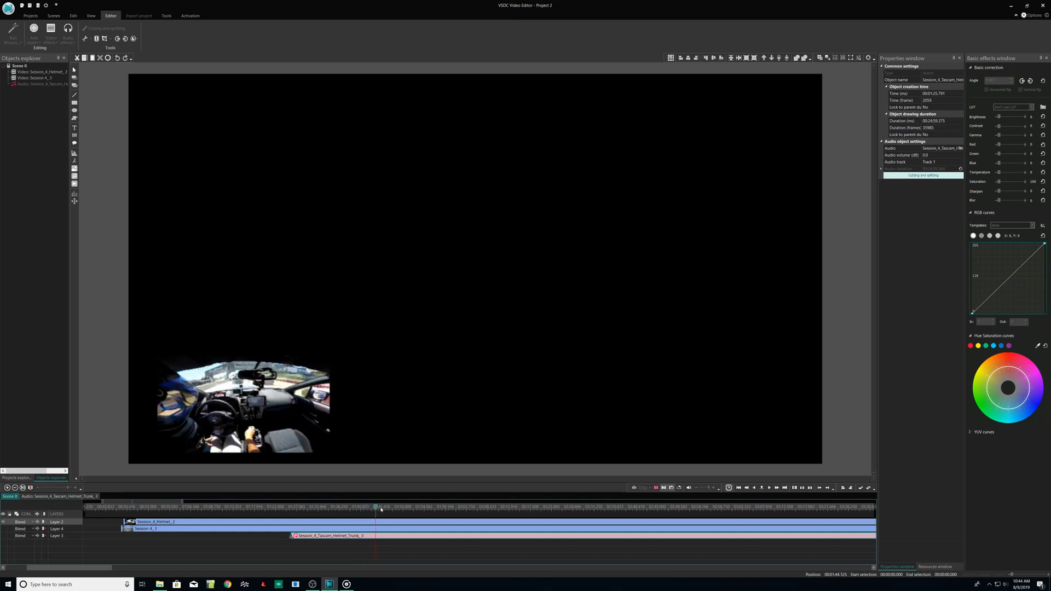
click(387, 508)
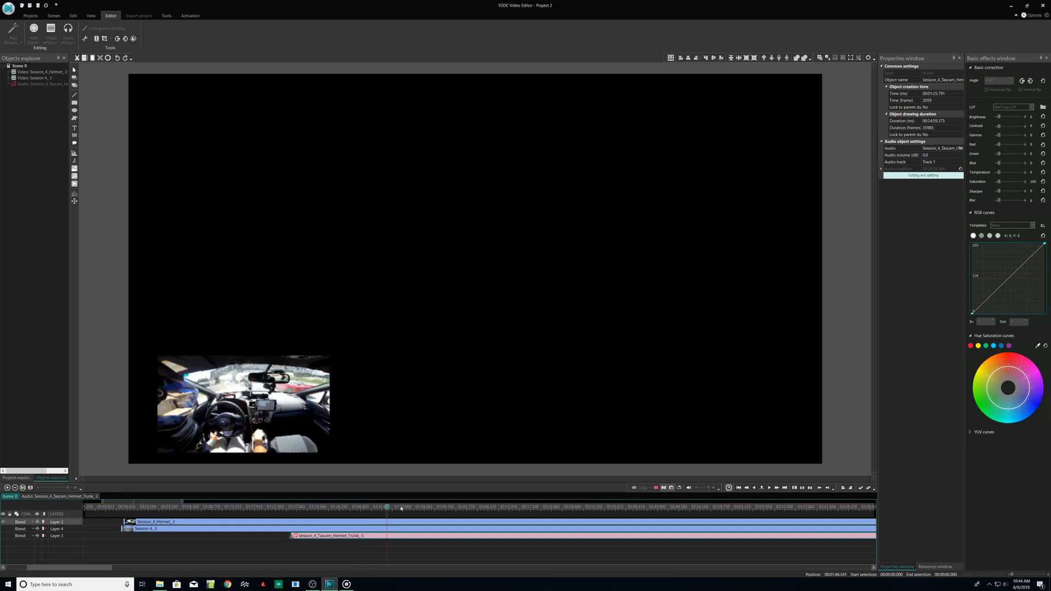
click(400, 508)
click(411, 508)
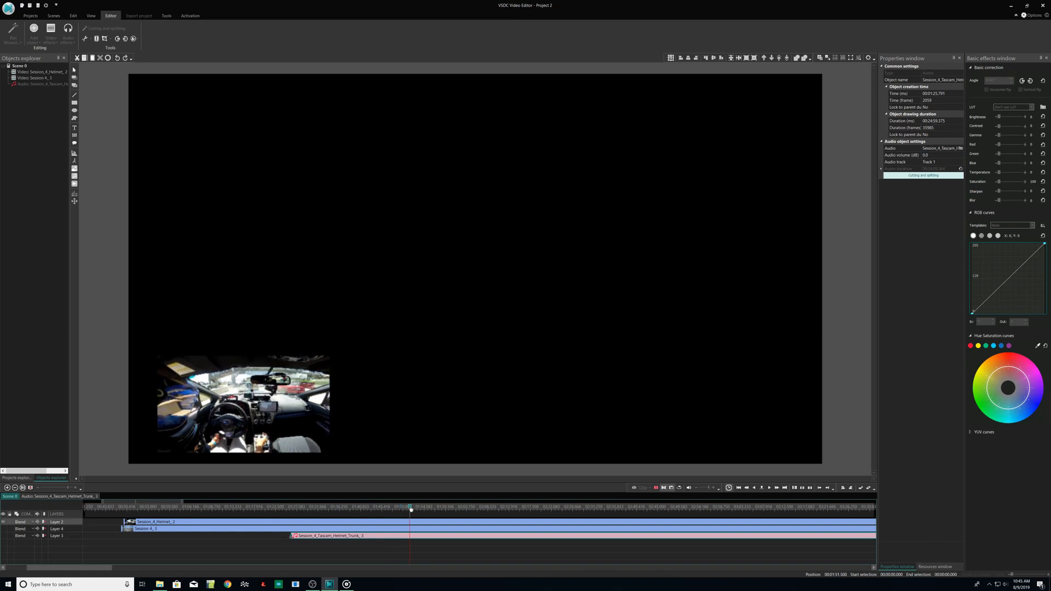
click(201, 508)
key(space)
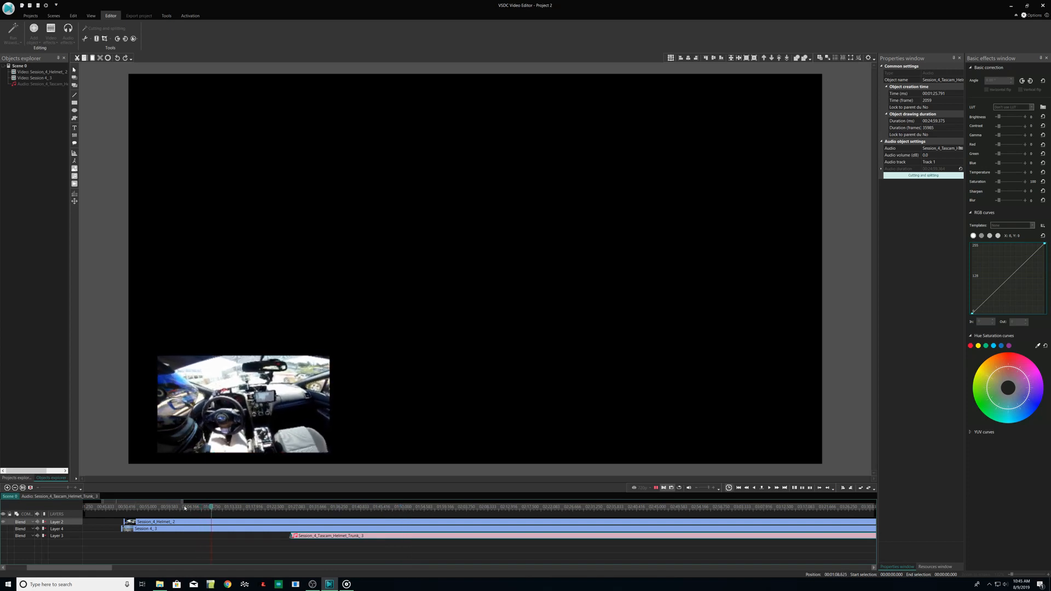
click(147, 508)
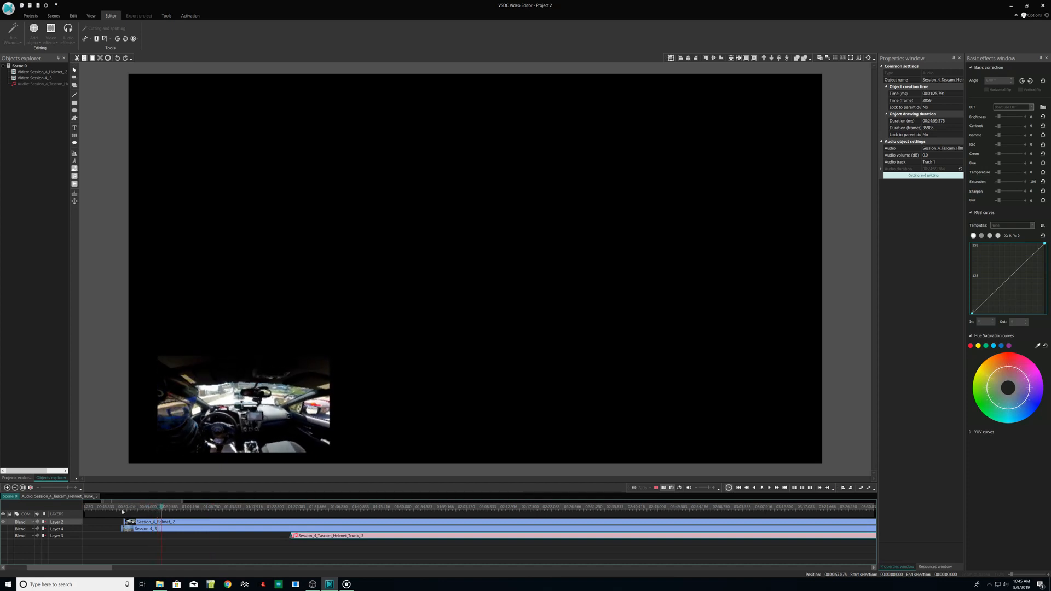
click(657, 489)
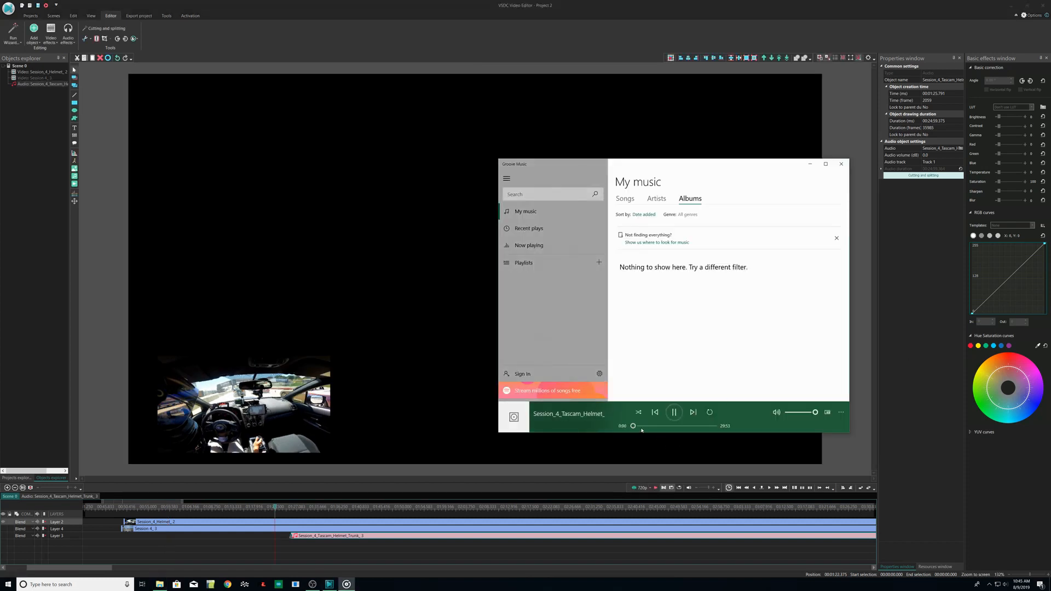
Listen to a later part of the Tascam audio file in Groove Music, pause it and return to VSDC
drag(643, 430, 654, 427)
click(674, 413)
click(342, 536)
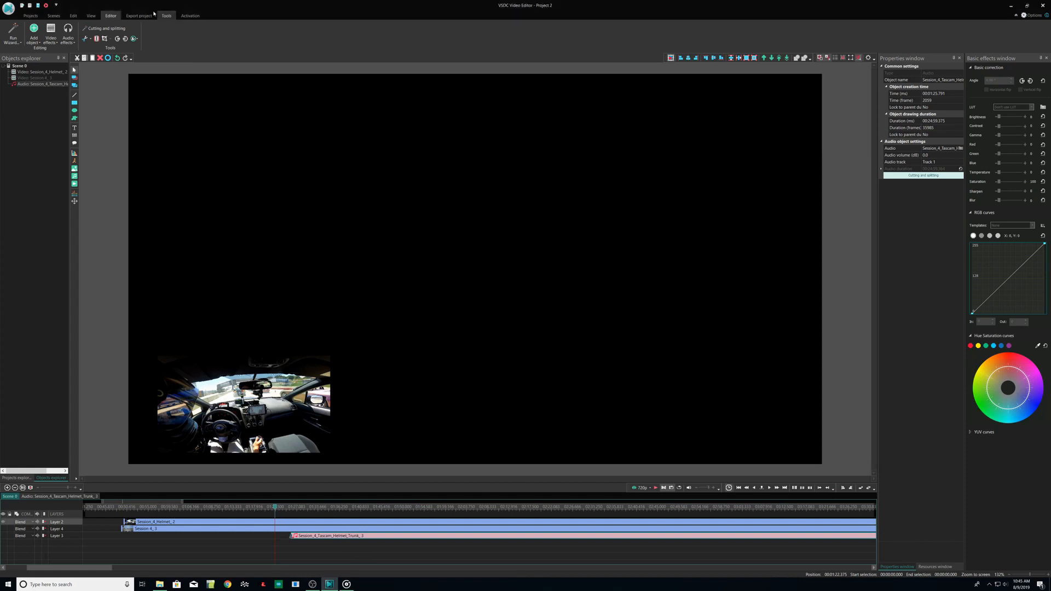
Undo the moves of the second Tascam audio part and the deletion of the first part
click(118, 59)
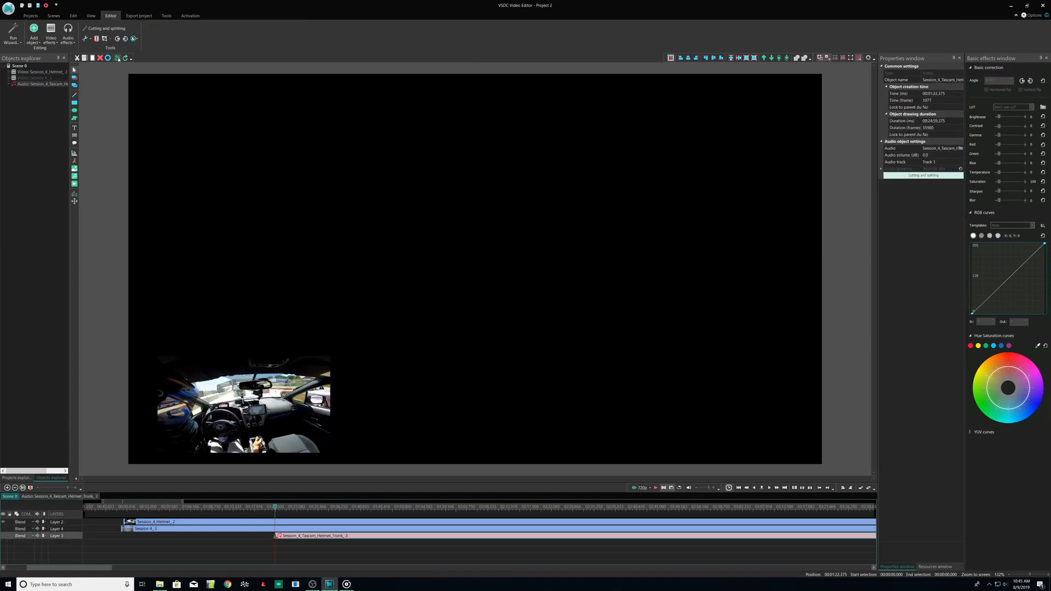
click(118, 58)
click(119, 58)
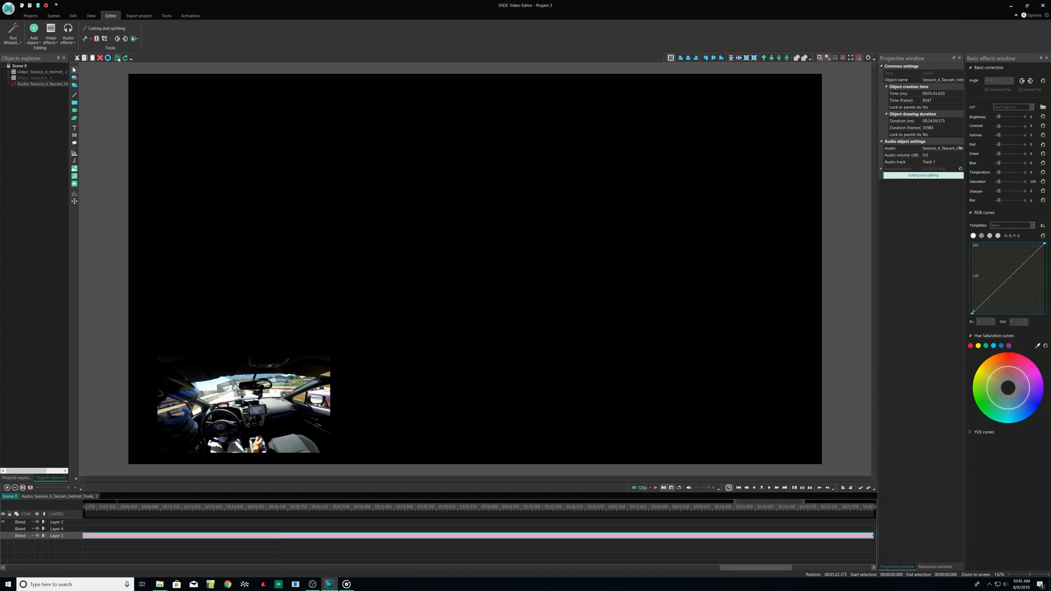
click(118, 59)
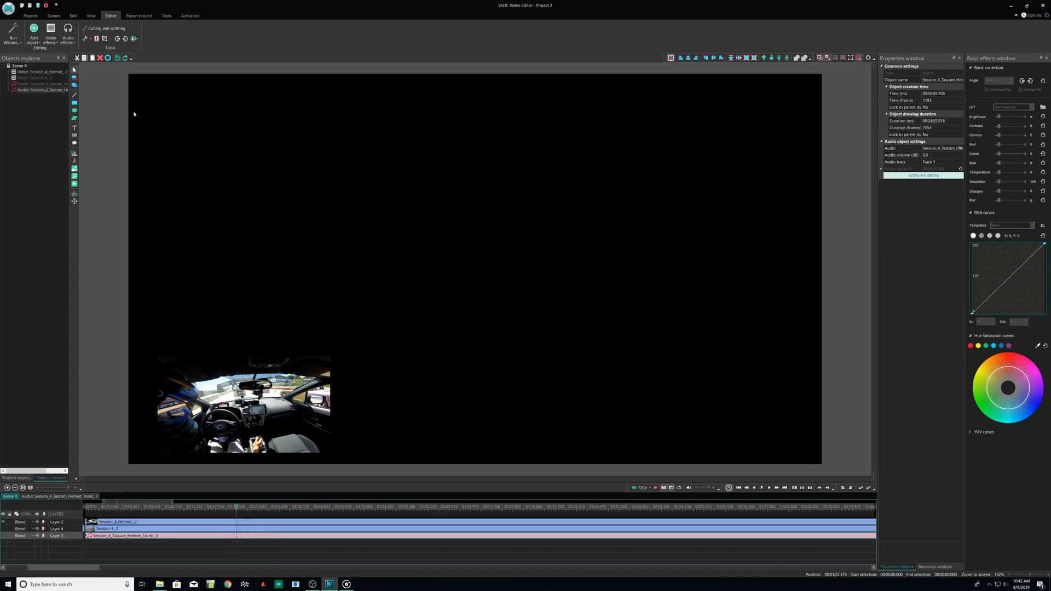
Seek to about 00:04:26.6 of the first Tascam audio part in the Cutting and splitting window, and close it without cutting
right_click(281, 537)
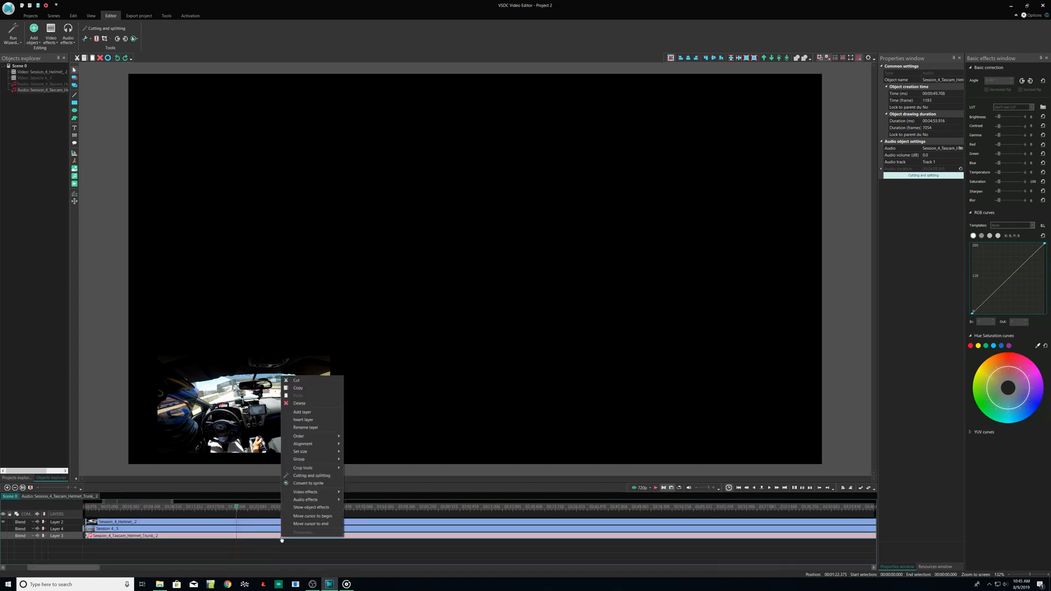
click(308, 475)
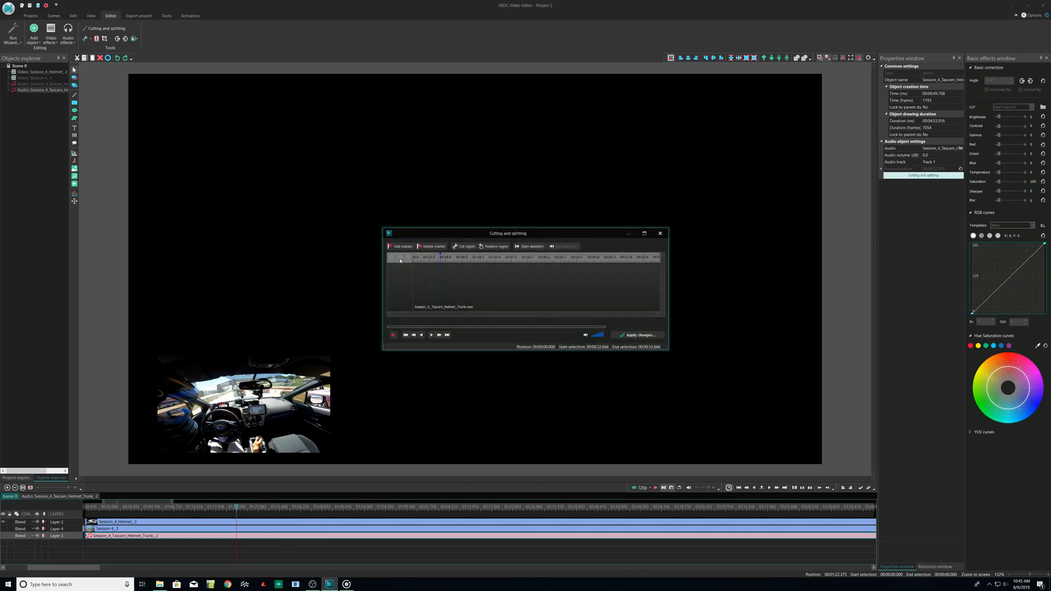
drag(549, 263, 640, 262)
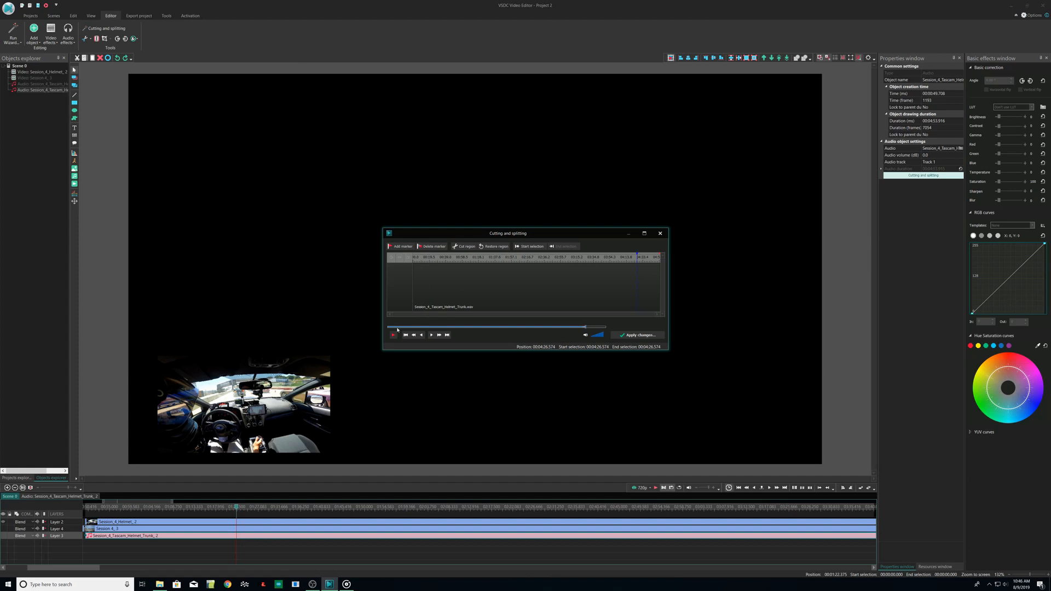
click(660, 233)
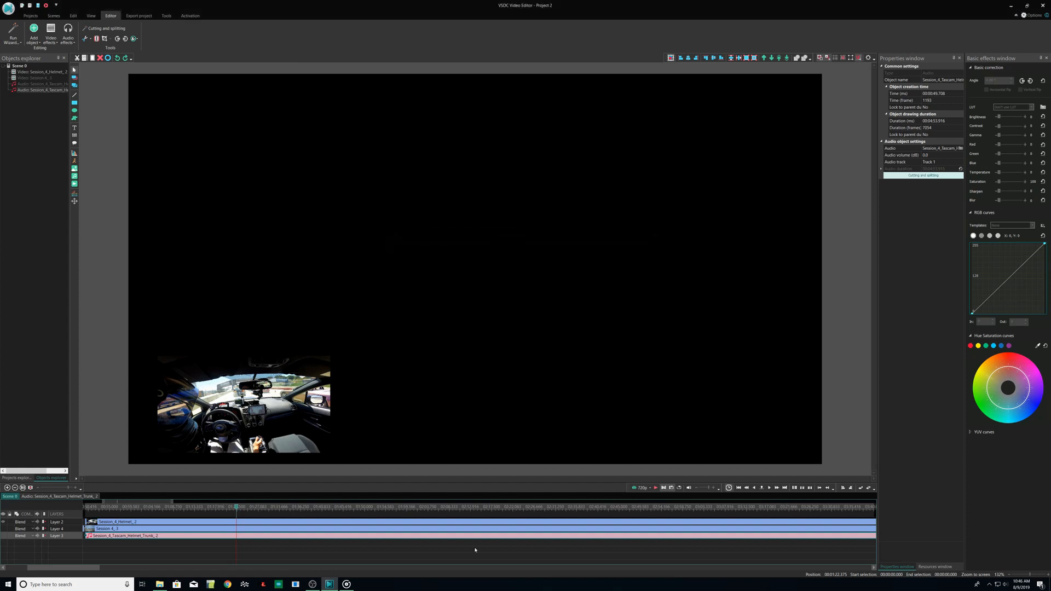
click(440, 549)
click(444, 541)
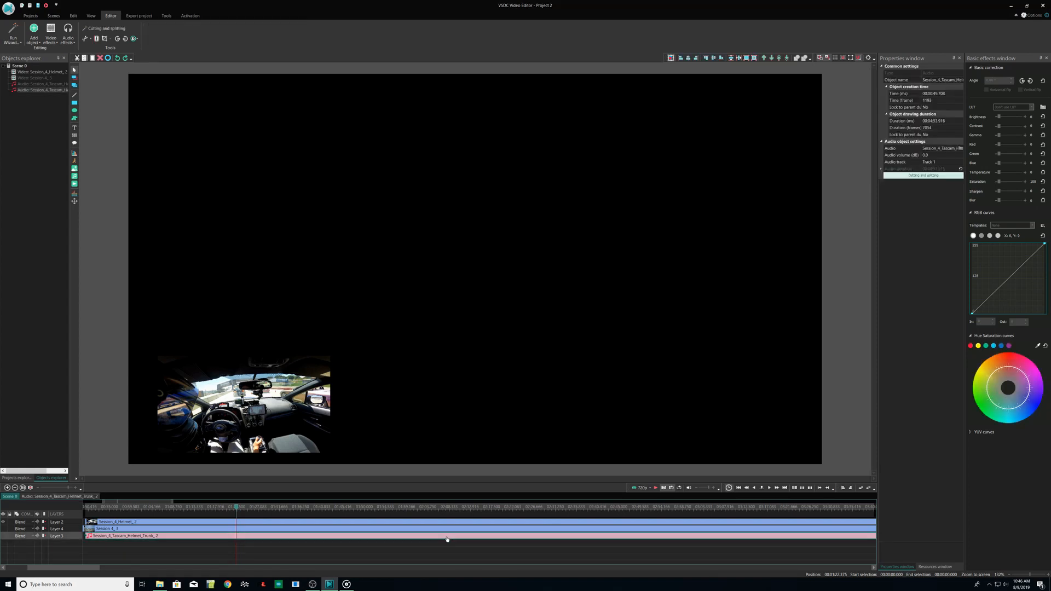
right_click(445, 540)
click(485, 478)
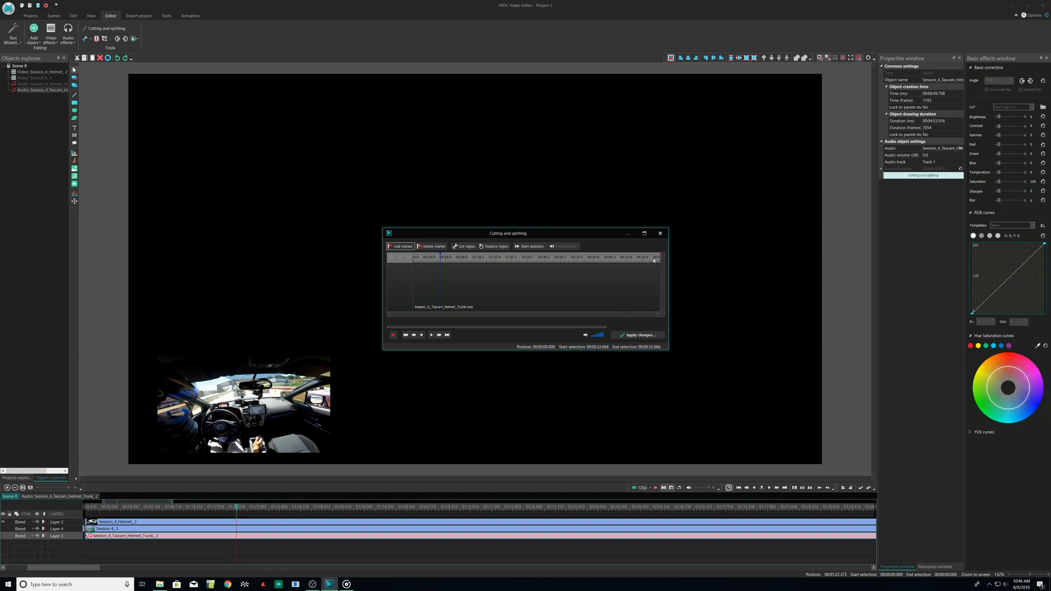
click(661, 233)
Undo the split of the Tascam audio and split the whole track at about 00:07:46.7 in the Cutting and splitting window
click(45, 490)
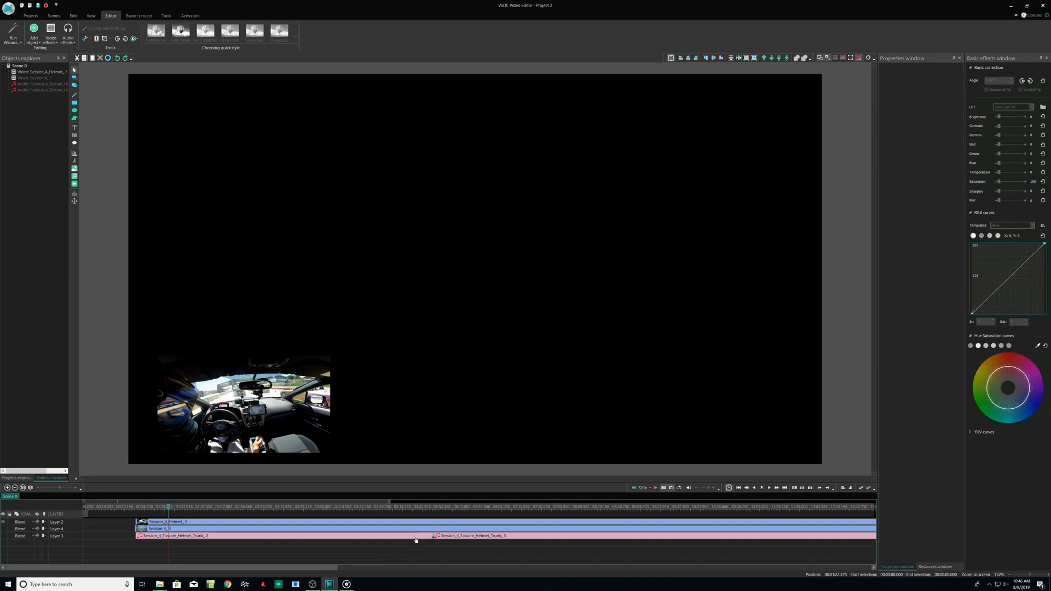
click(117, 57)
right_click(279, 536)
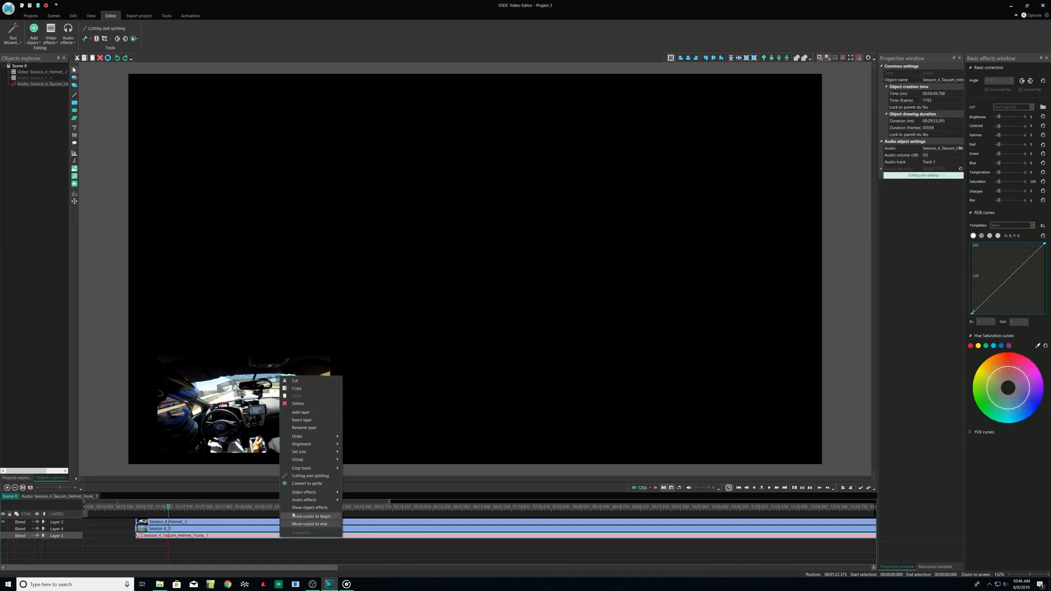
click(307, 474)
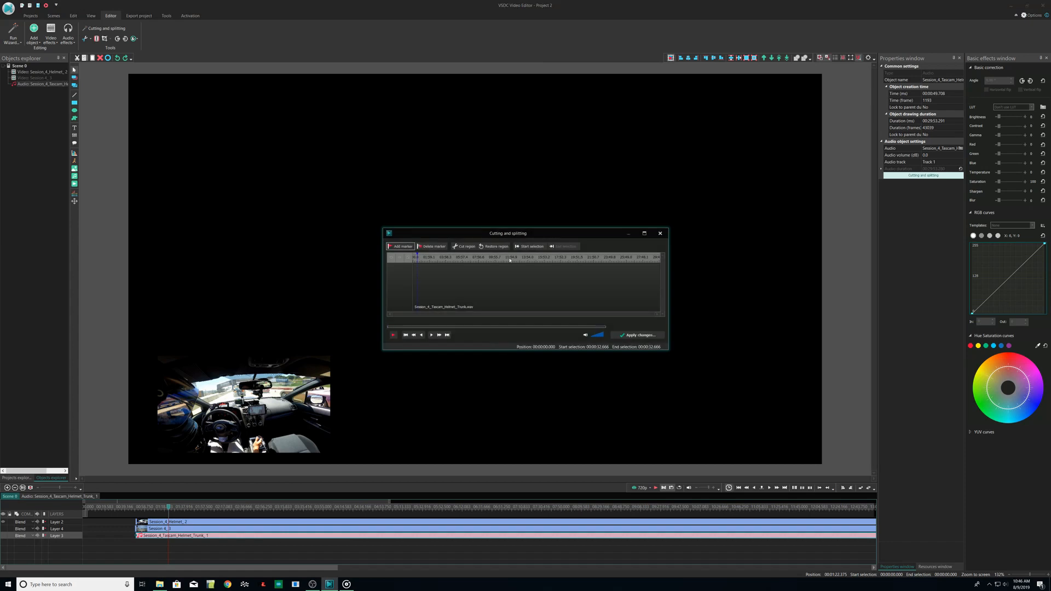
click(478, 260)
click(475, 259)
click(477, 258)
click(634, 335)
click(568, 311)
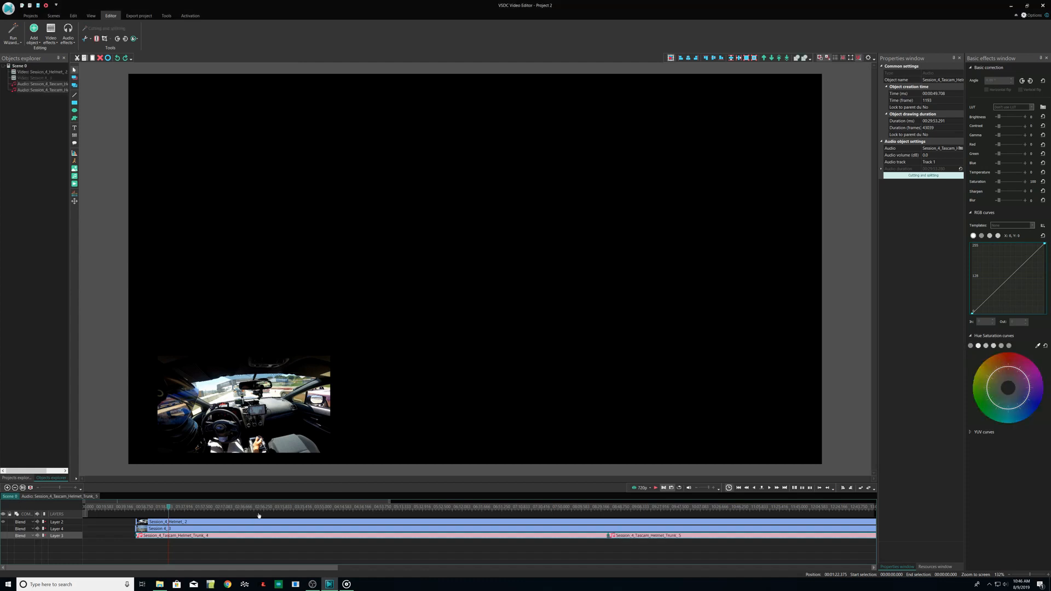
Delete the first Tascam audio part and move the remaining part to start at 00:01:22.375
click(280, 536)
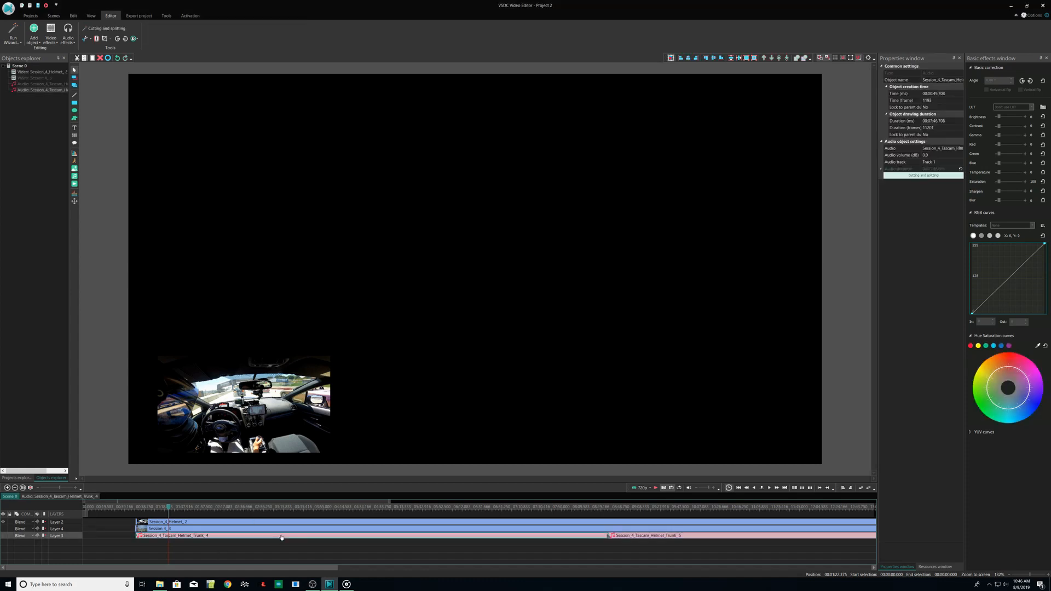
key(Delete)
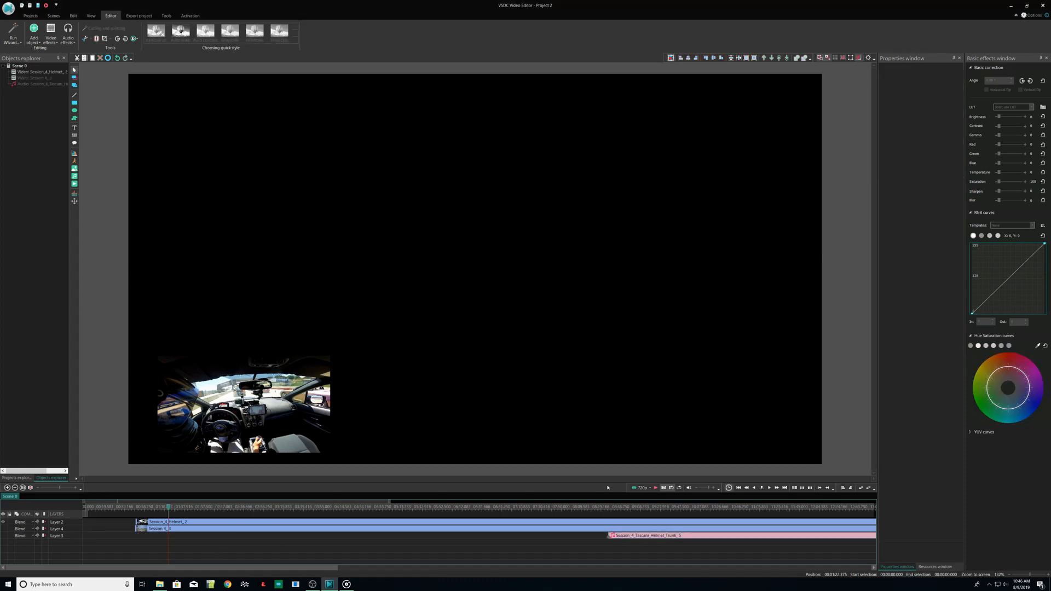
click(656, 489)
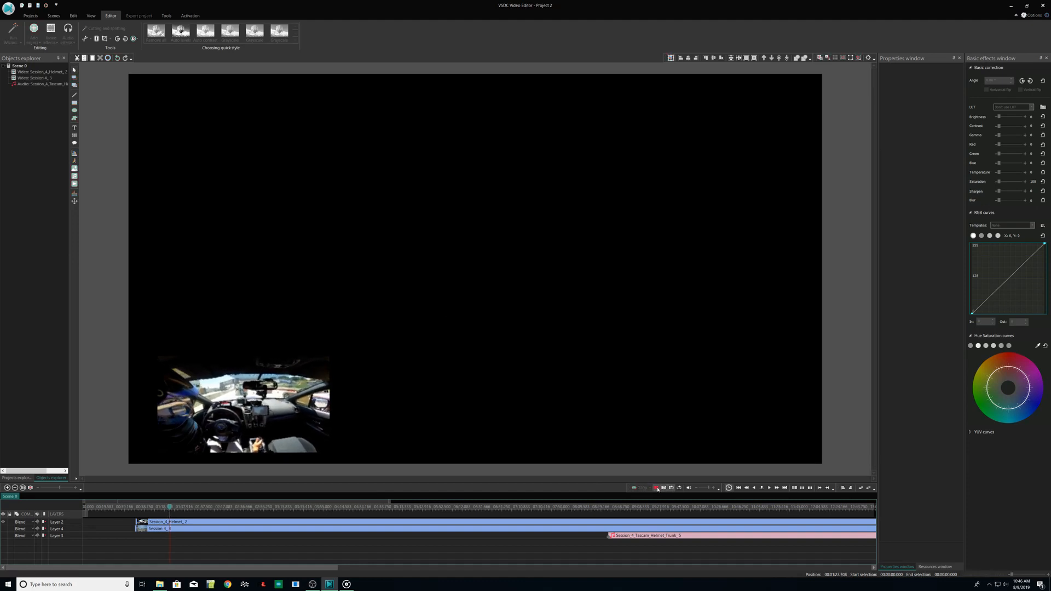
click(658, 489)
drag(616, 535, 176, 536)
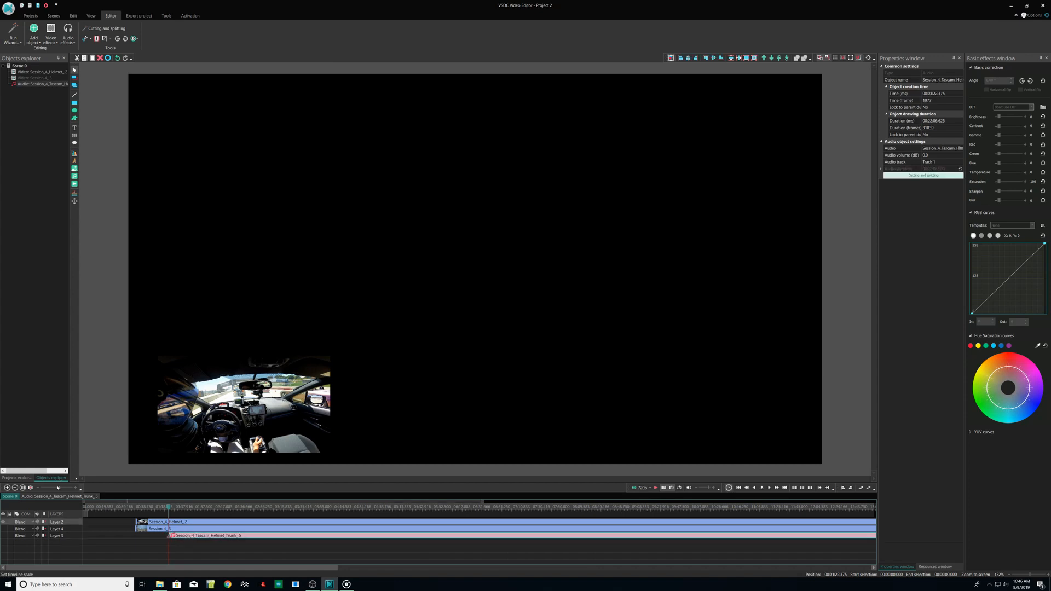
Play the scene from 00:01:22.375 with the helmet layer visible, and again with it hidden, to compare it with the Tascam audio
drag(57, 488, 68, 488)
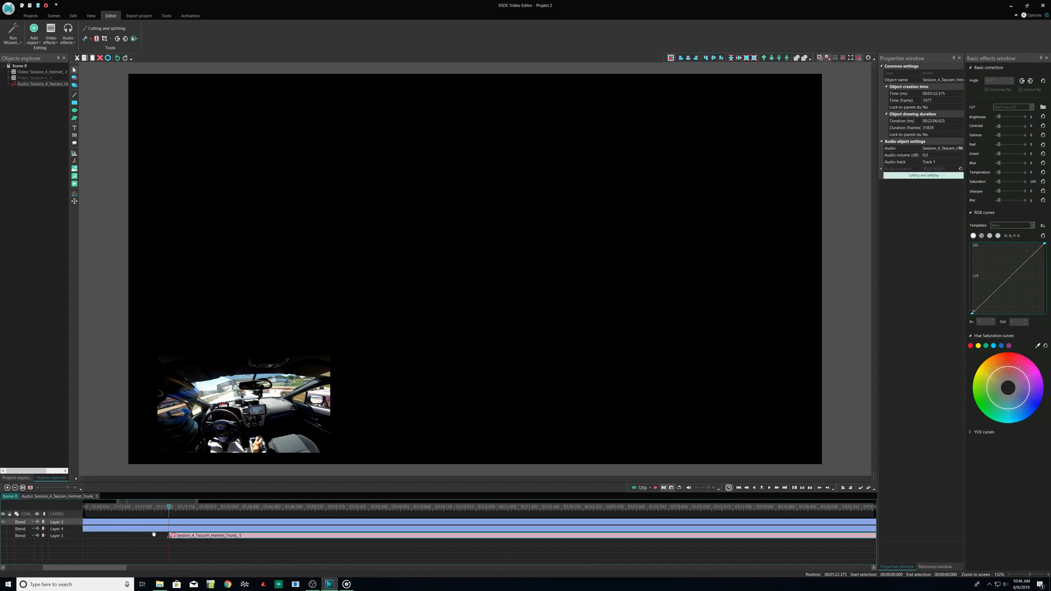
drag(84, 568, 65, 568)
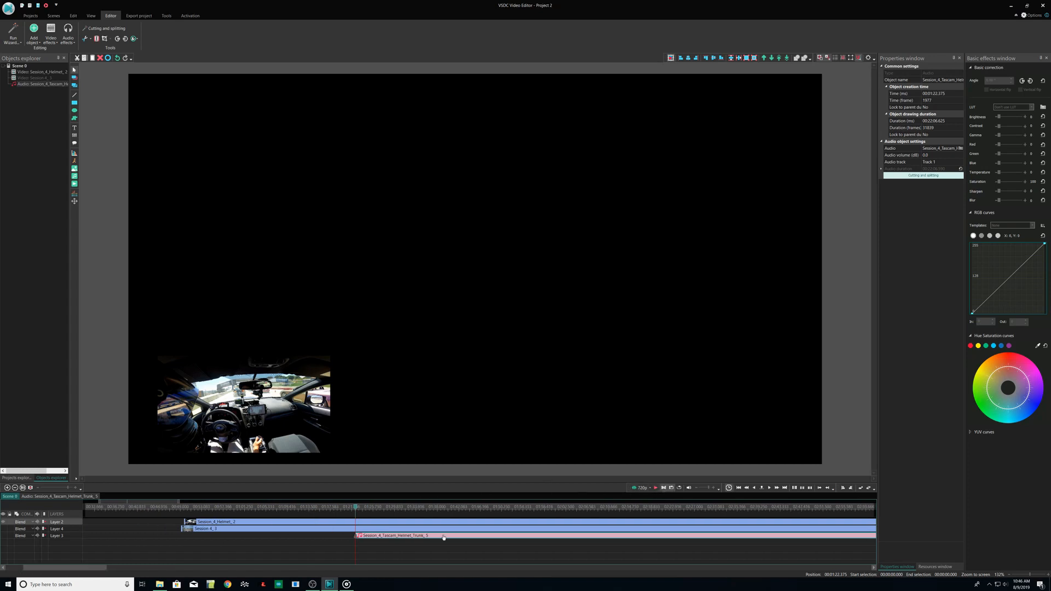
click(657, 488)
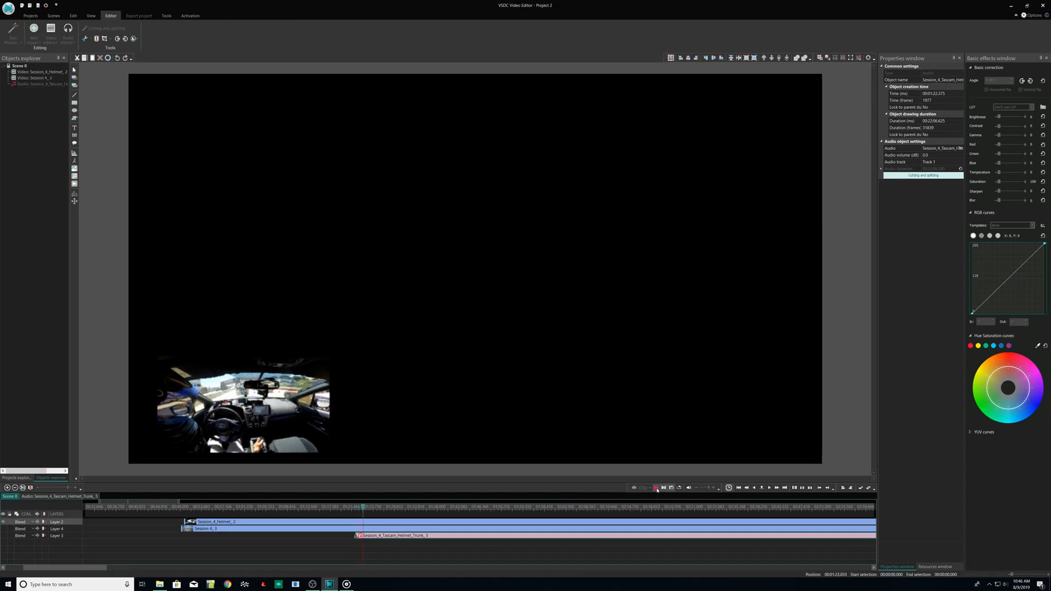
click(657, 489)
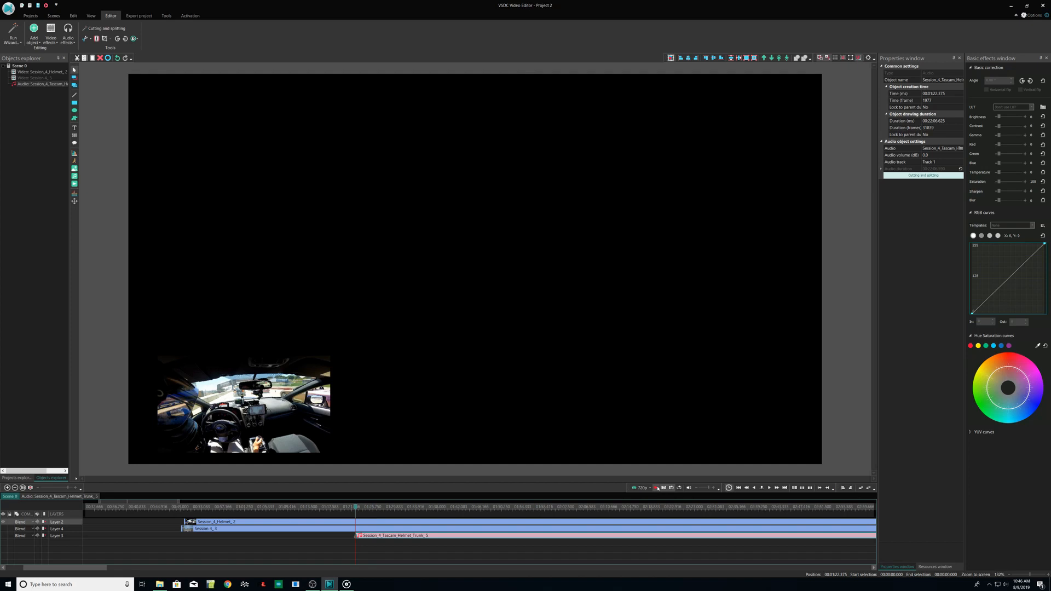
click(4, 528)
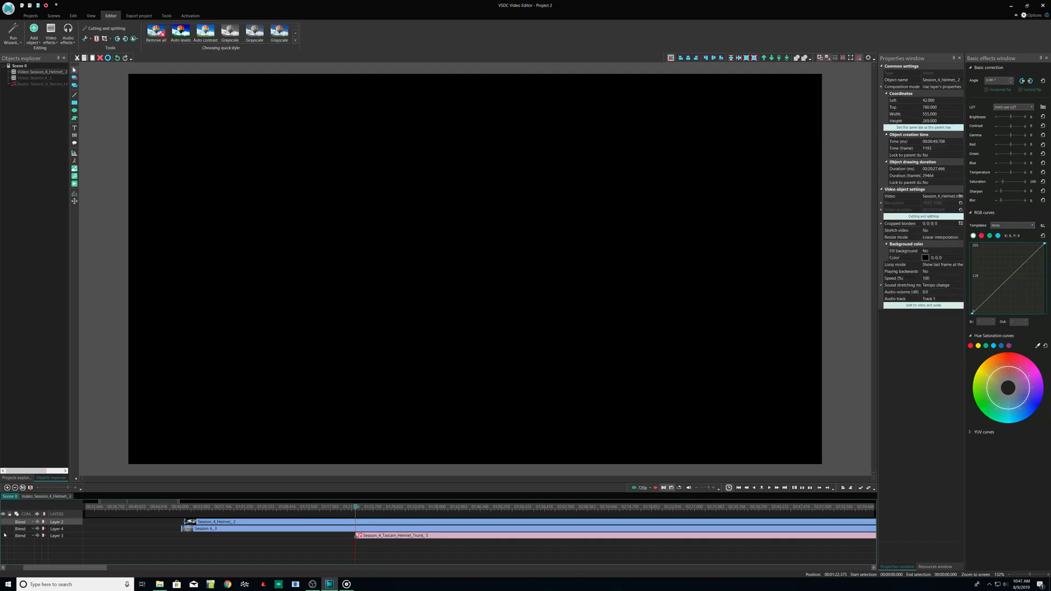
click(656, 489)
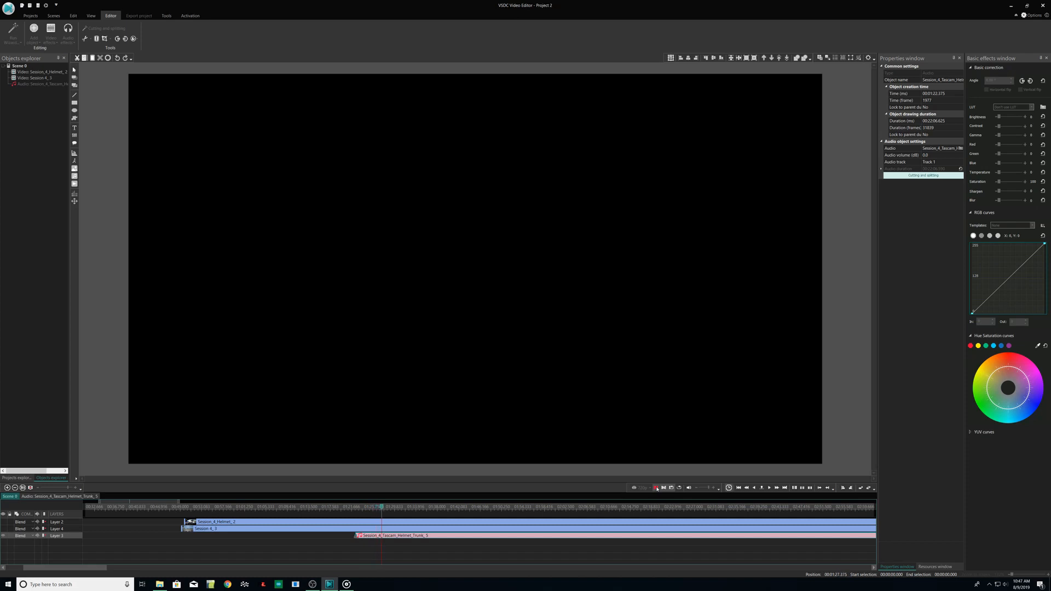
click(657, 489)
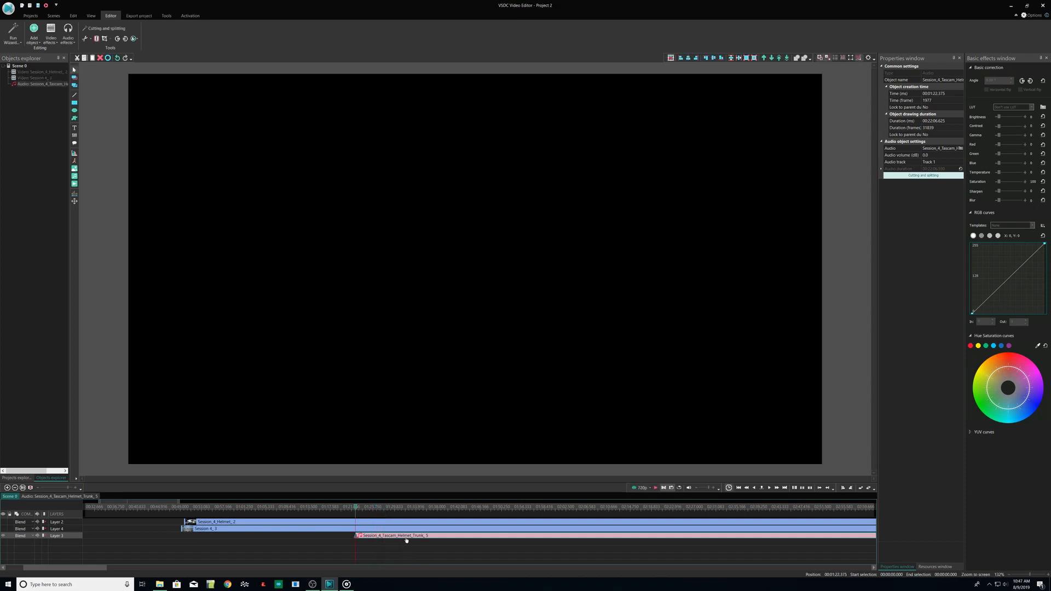
Move the Tascam audio part to start at 00:01:16.375, show the helmet layer again and play the scene from 00:01:22.375
drag(406, 539, 374, 540)
click(9, 522)
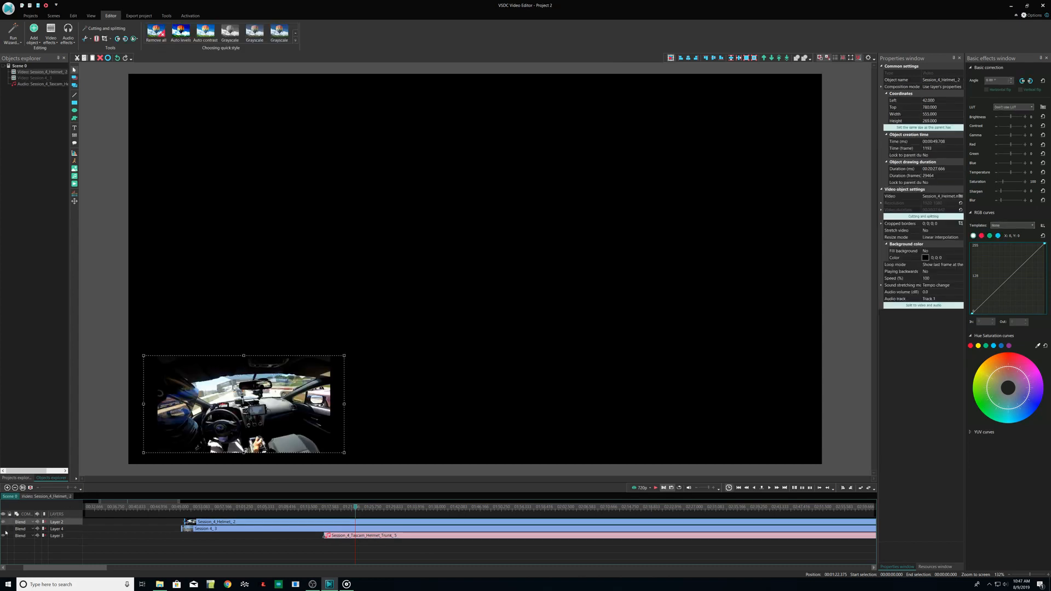
click(657, 488)
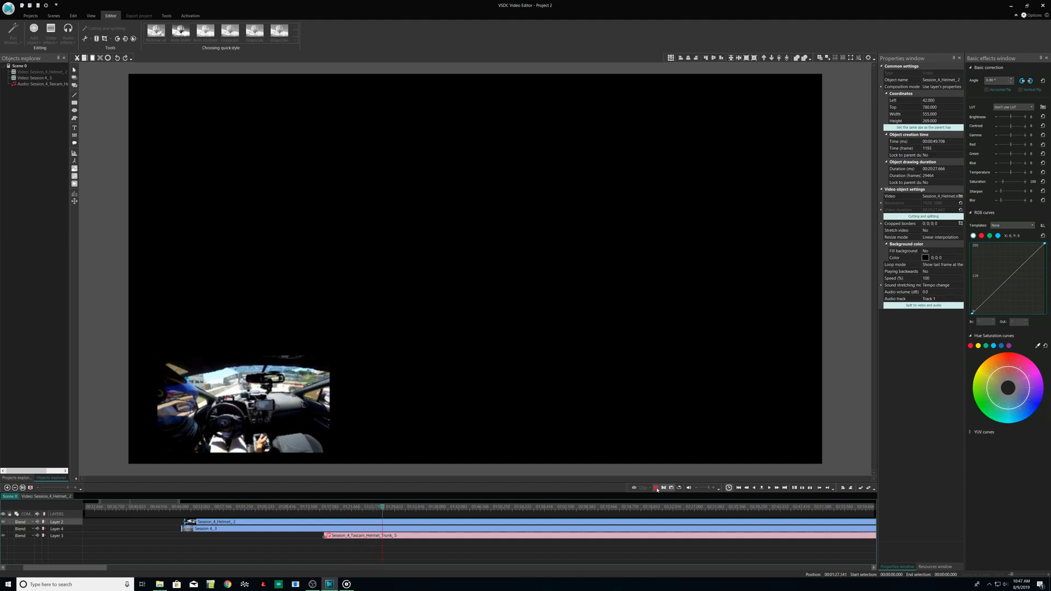
click(656, 487)
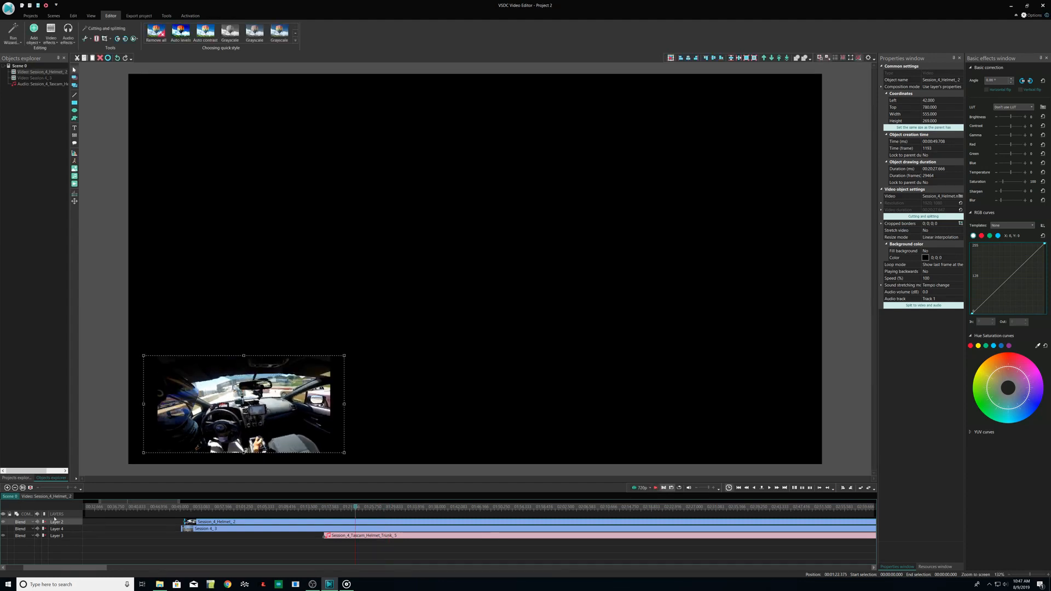
Play the Tascam audio and the helmet video separately from 00:01:22.375 by toggling the visibility of their layers
click(656, 487)
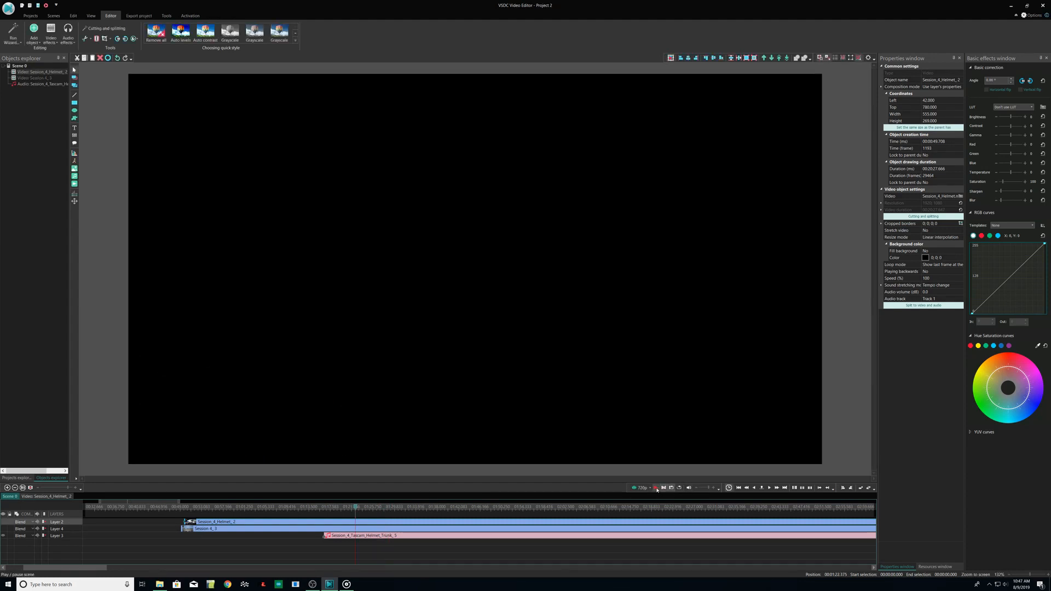
click(657, 487)
click(3, 523)
click(3, 537)
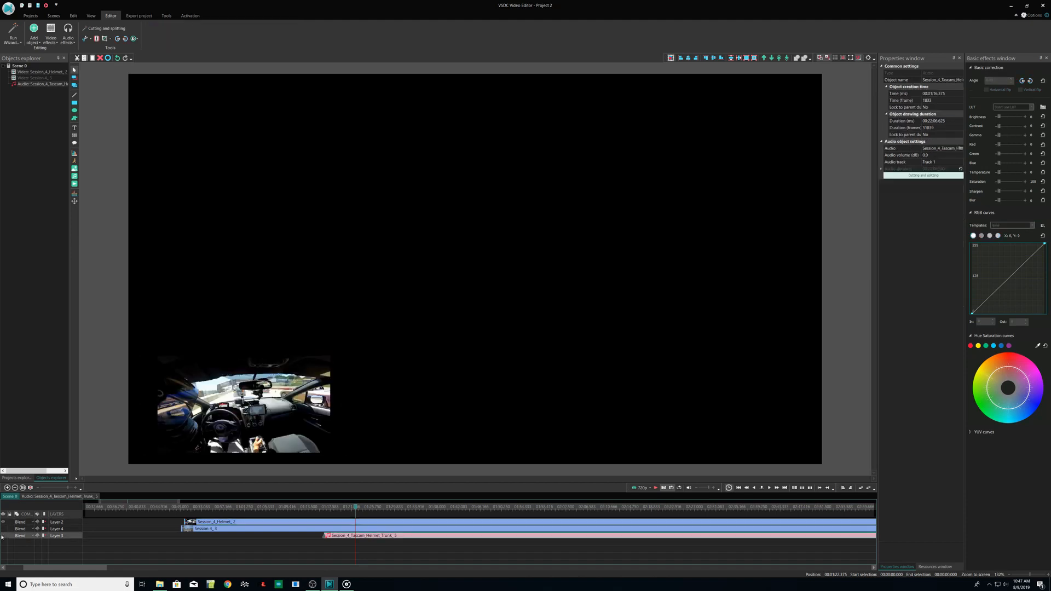
click(656, 488)
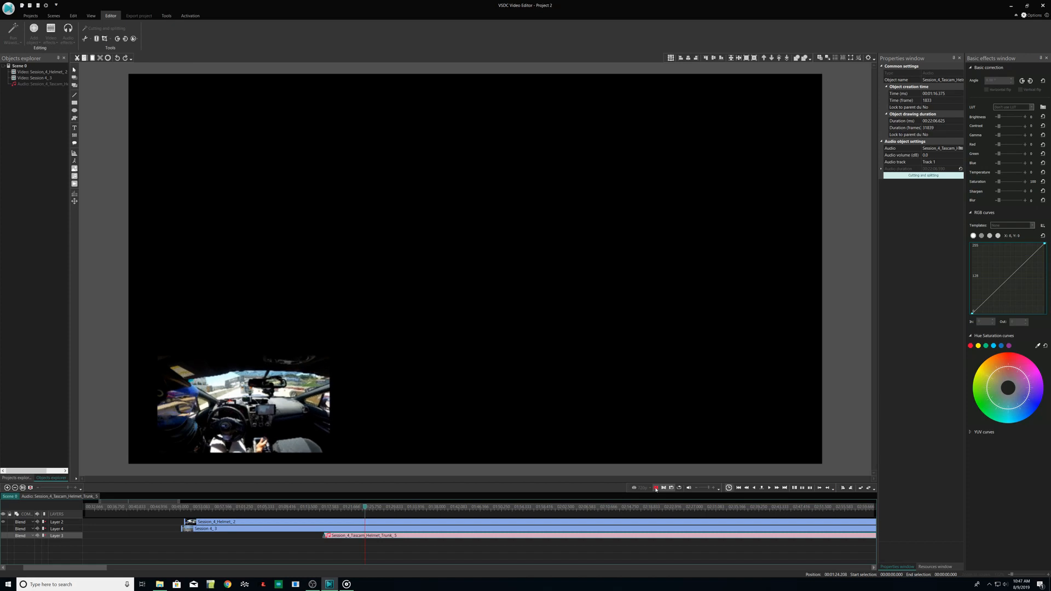
click(657, 488)
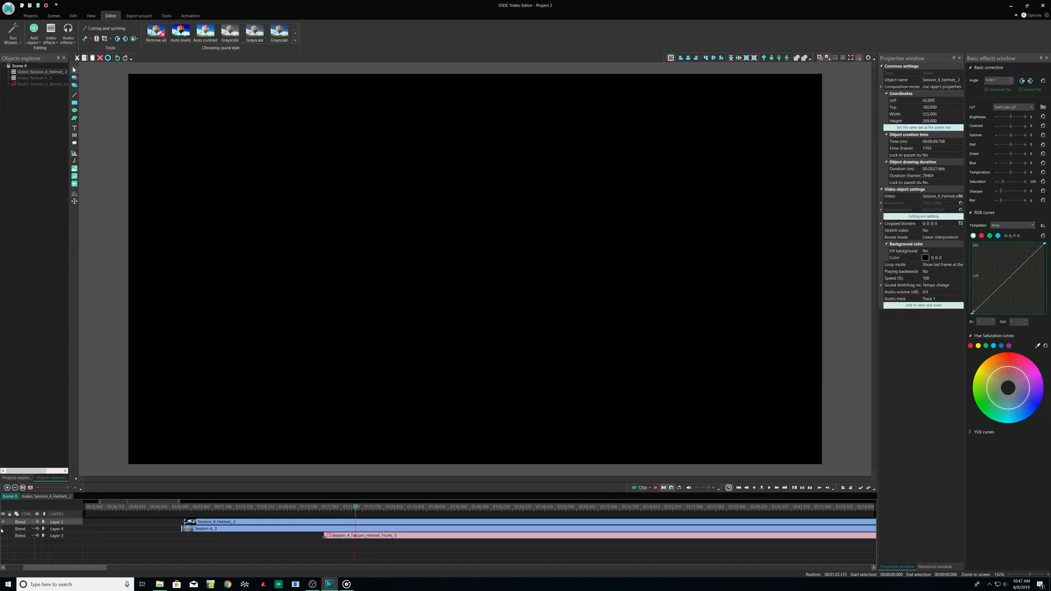
Nudge the Tascam audio part's start to 00:01:16.916 and on to 00:01:17.875, playing the scene from 00:01:22.375 after each move
click(344, 536)
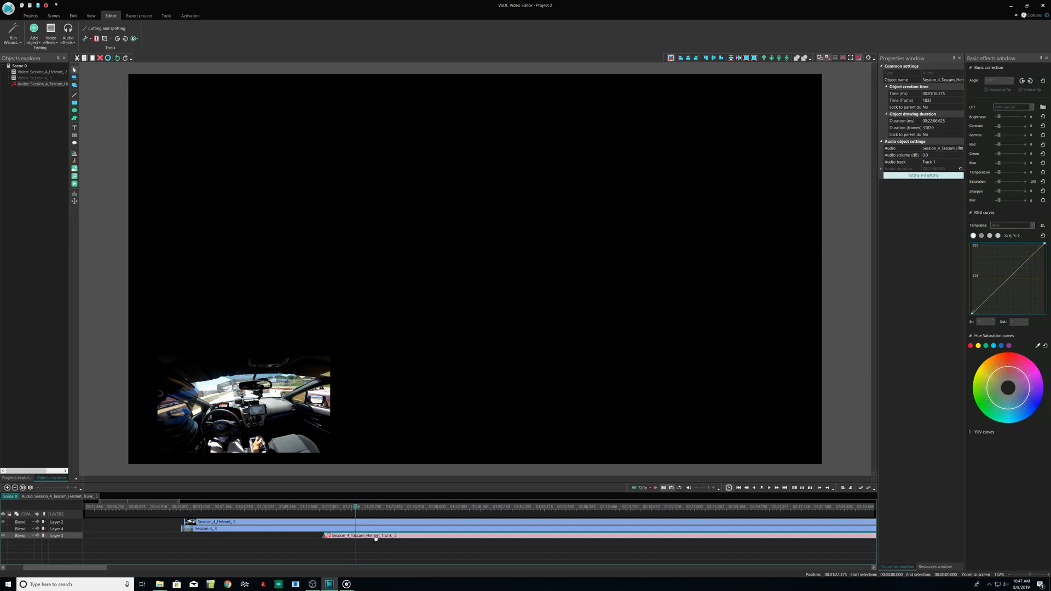
drag(375, 539, 379, 538)
click(656, 487)
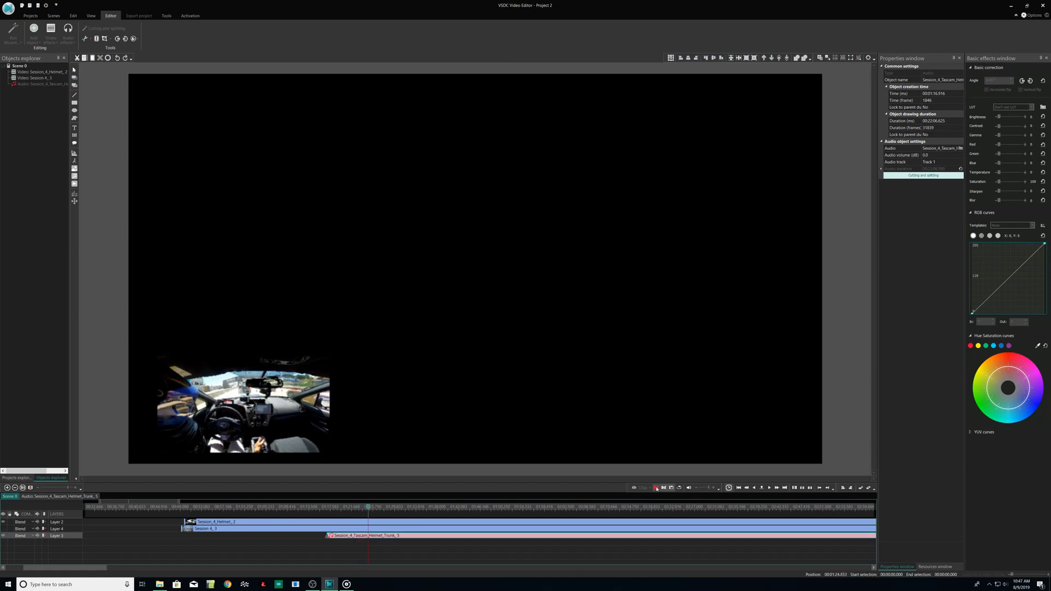
click(657, 488)
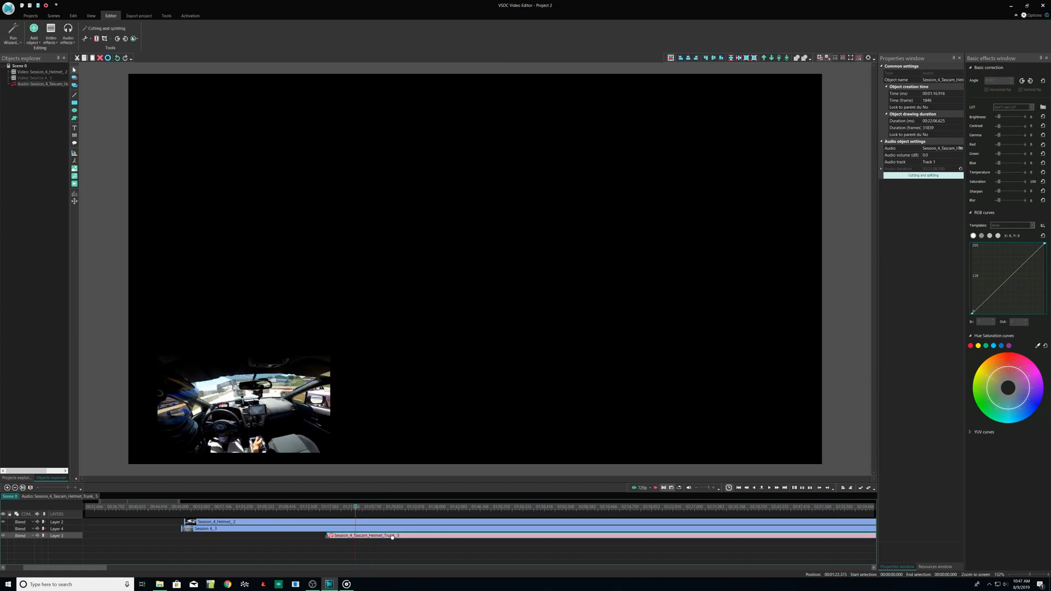
drag(391, 537, 399, 536)
click(655, 488)
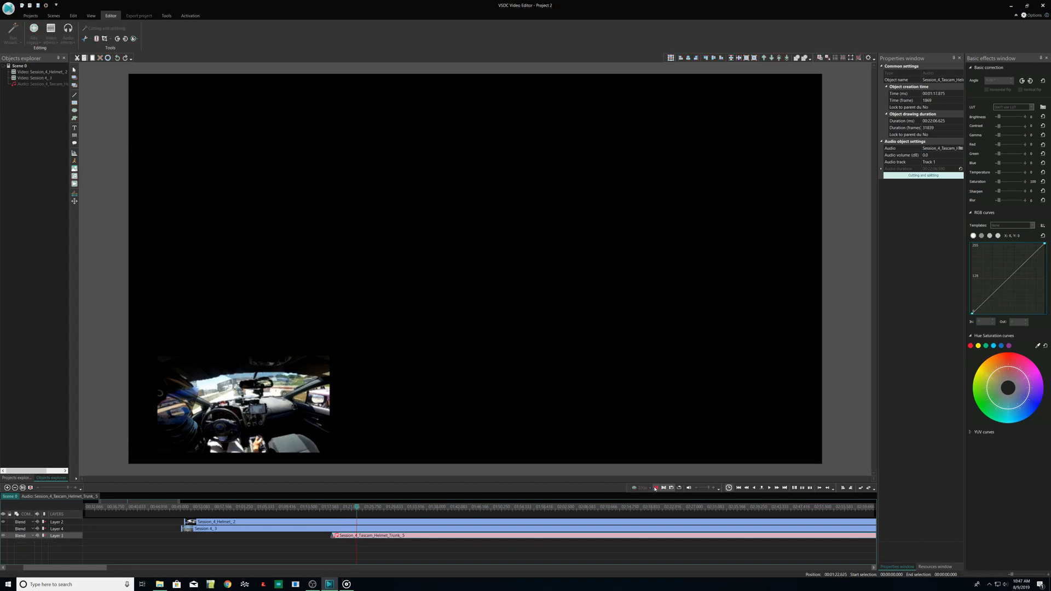
click(656, 488)
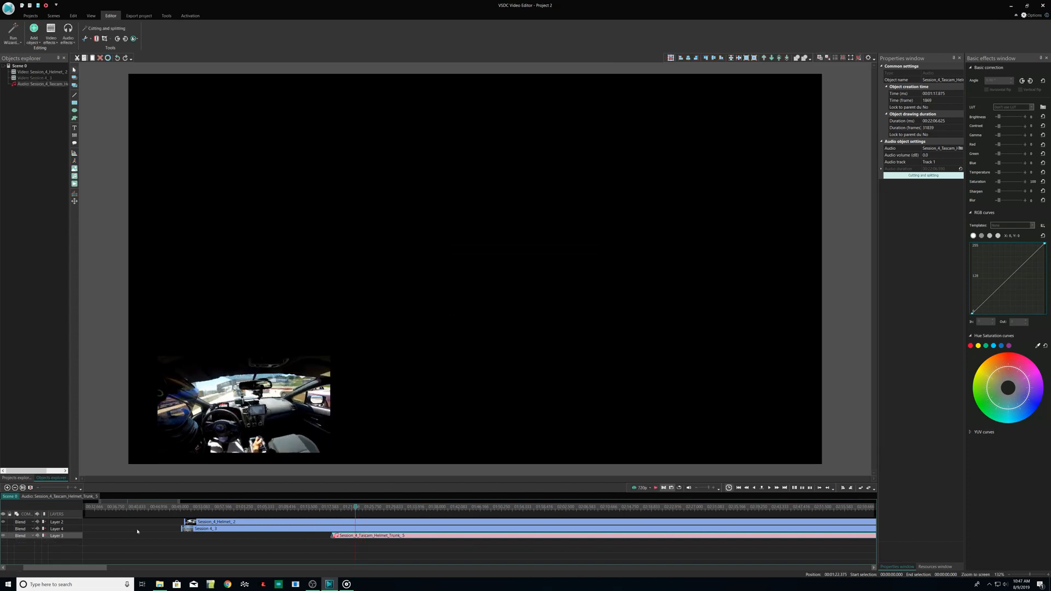
Adjust the timeline zoom around the start of the Tascam audio part and play the scene briefly from 00:01:22.375
click(70, 489)
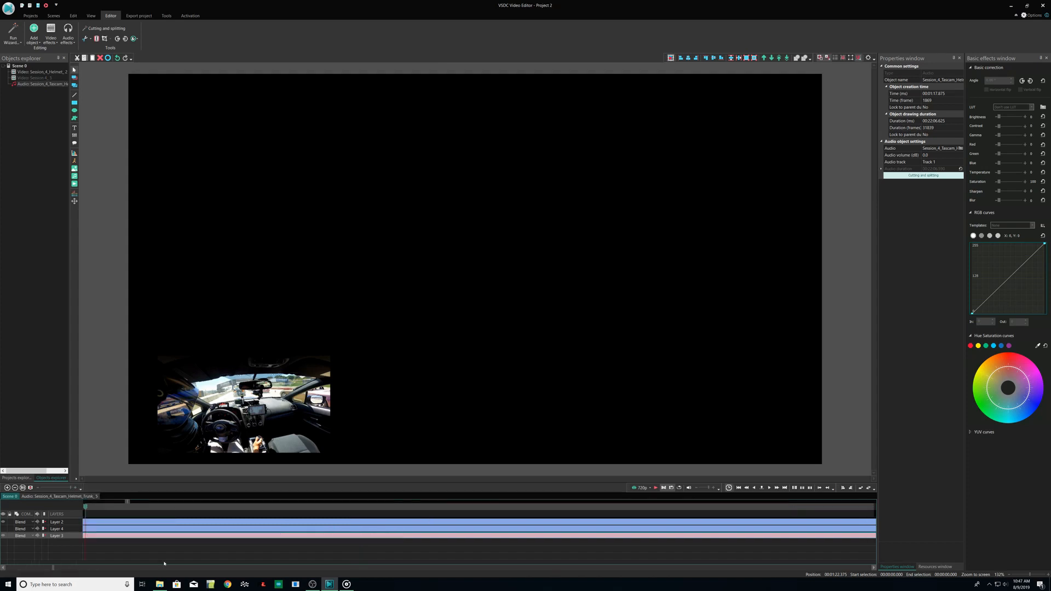
click(2, 568)
click(68, 489)
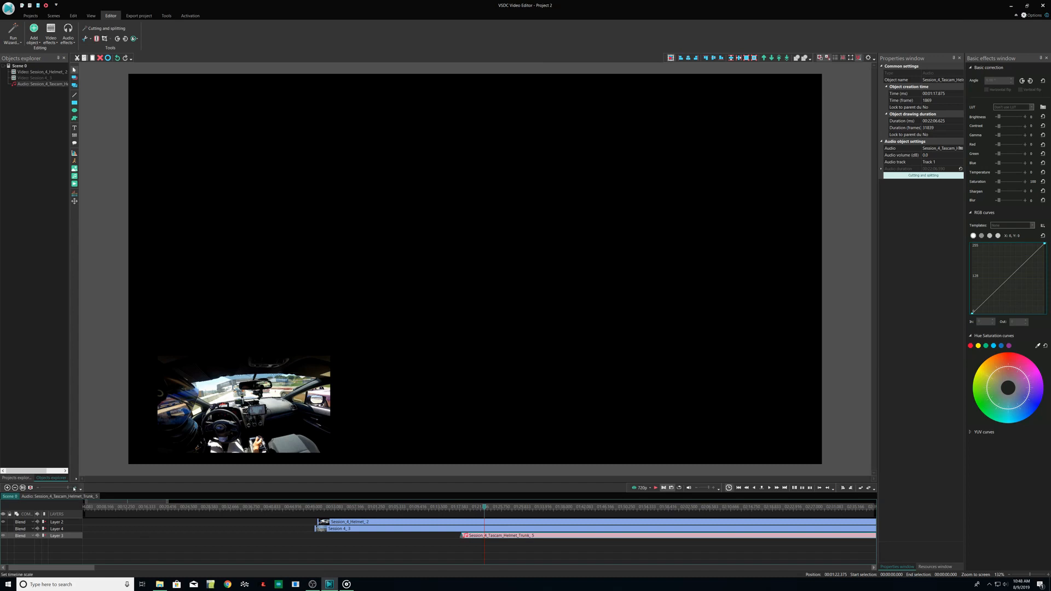
click(75, 487)
click(76, 488)
click(76, 488)
click(75, 488)
click(76, 488)
click(76, 488)
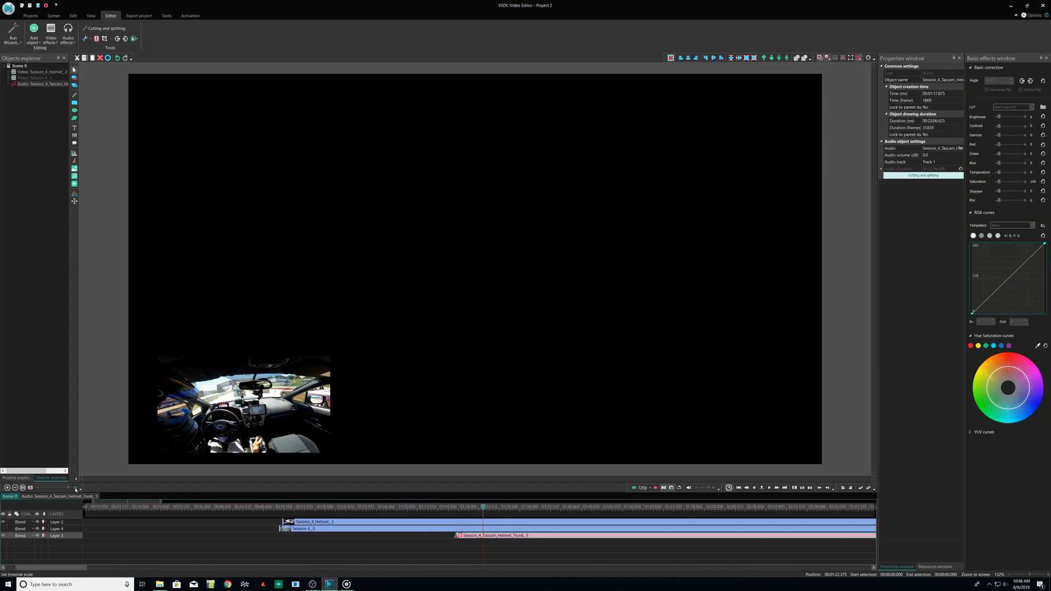
click(76, 488)
click(75, 487)
click(76, 488)
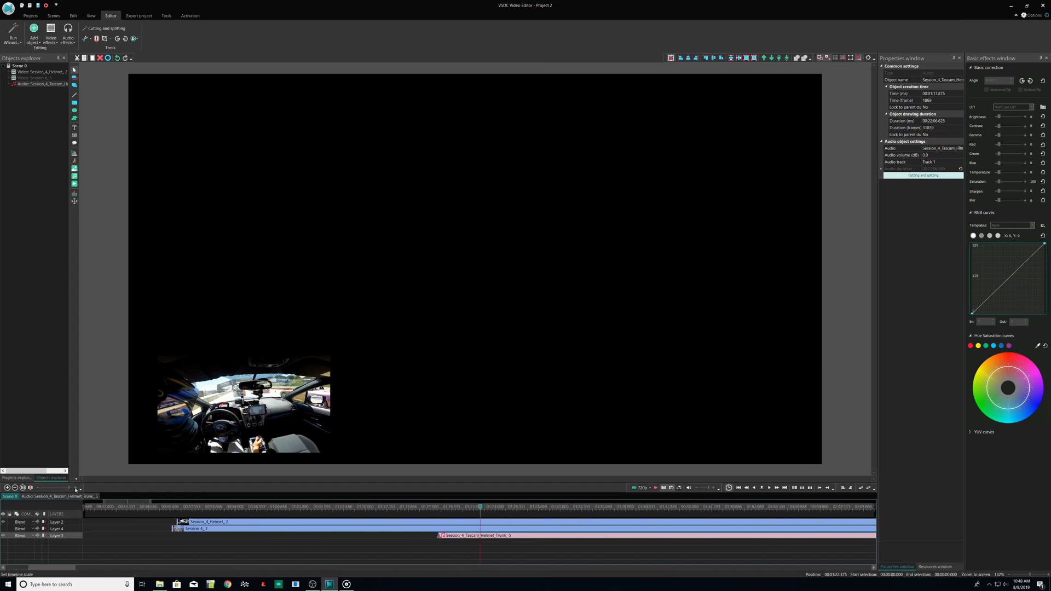
click(656, 488)
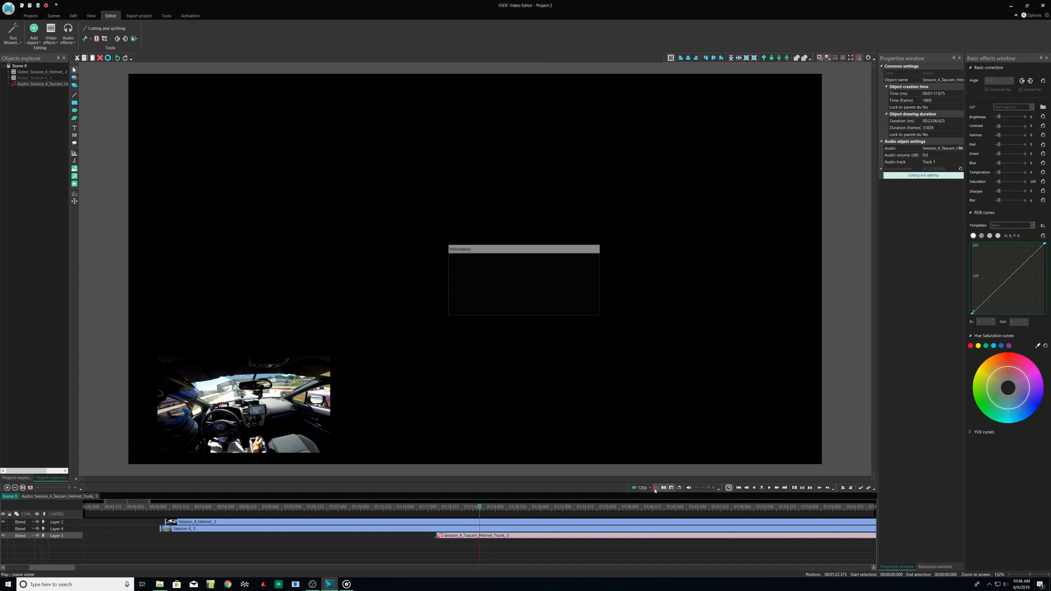
click(656, 488)
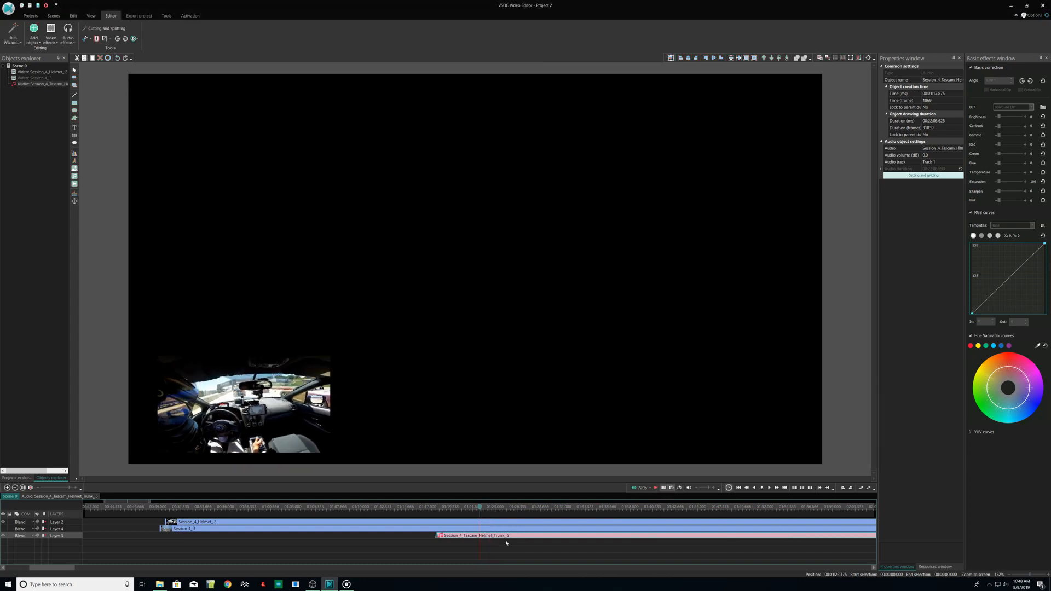
Nudge the Tascam audio part's start to 00:01:18.333 and on to 00:01:18.541, playing the scene from 00:01:22.375 after each move
drag(504, 538, 508, 537)
click(656, 488)
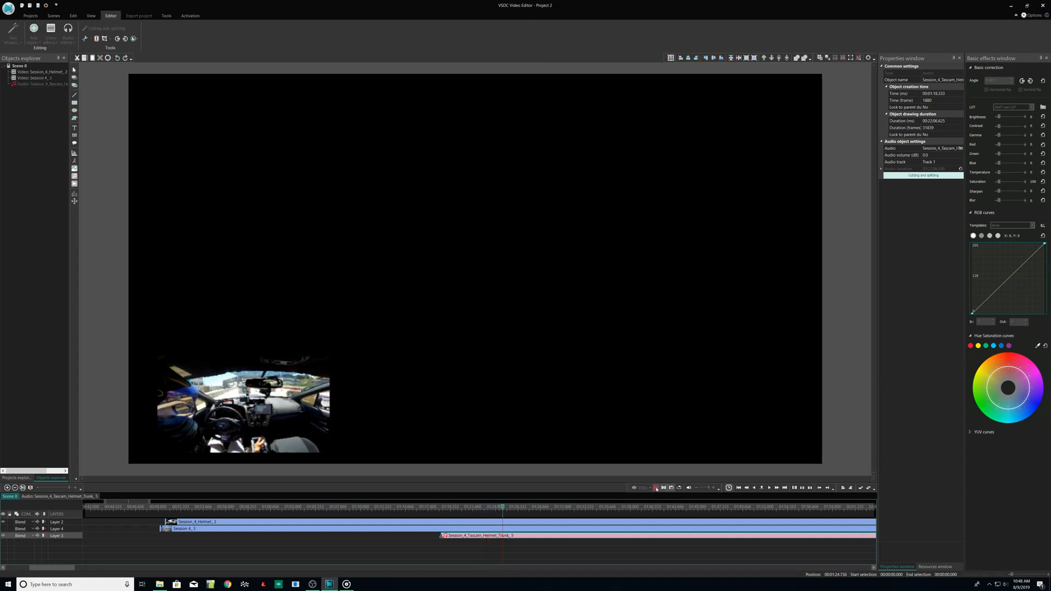
click(656, 488)
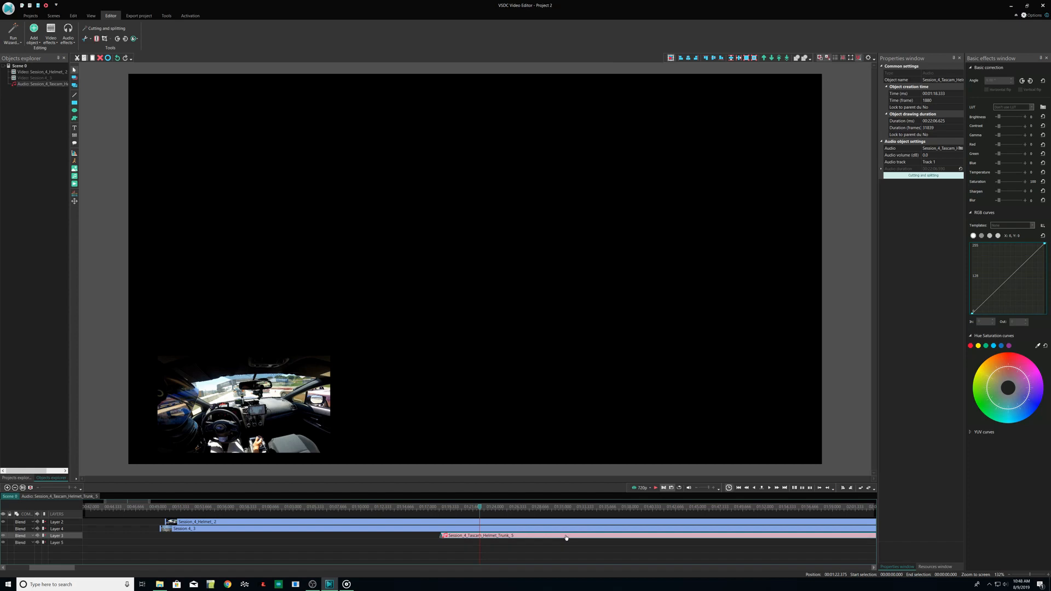
drag(570, 535, 571, 535)
click(656, 487)
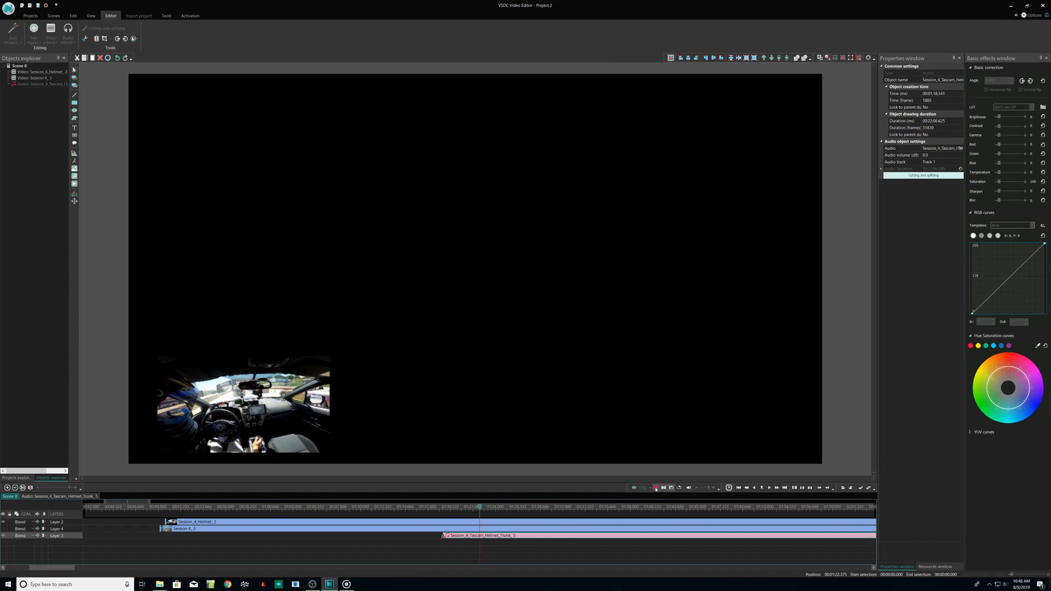
click(656, 487)
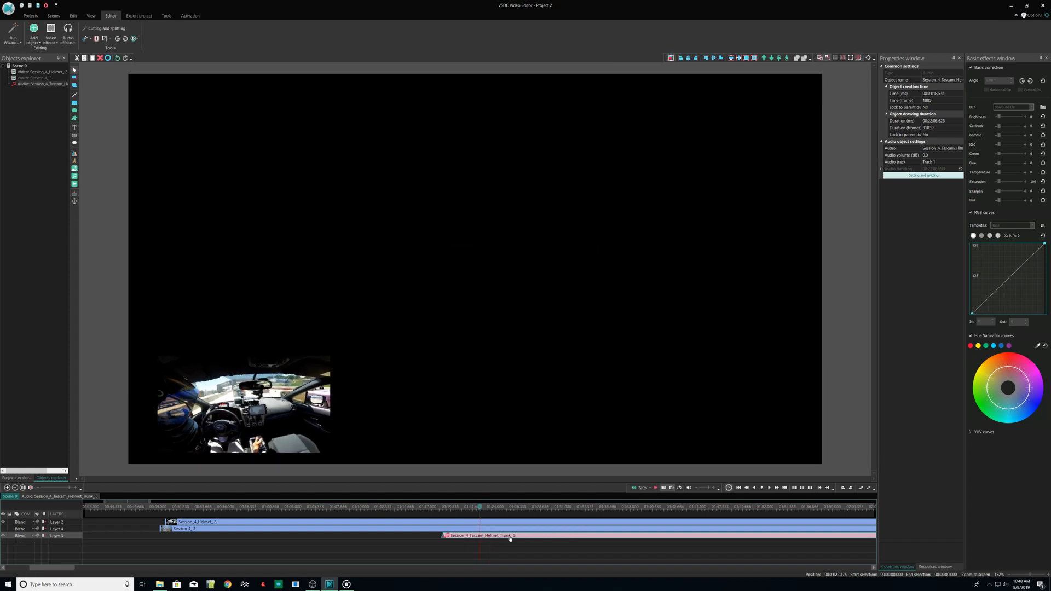
Move the Tascam audio part's start to 00:01:18.250 and play the scene from 00:01:22.375
drag(510, 540, 508, 539)
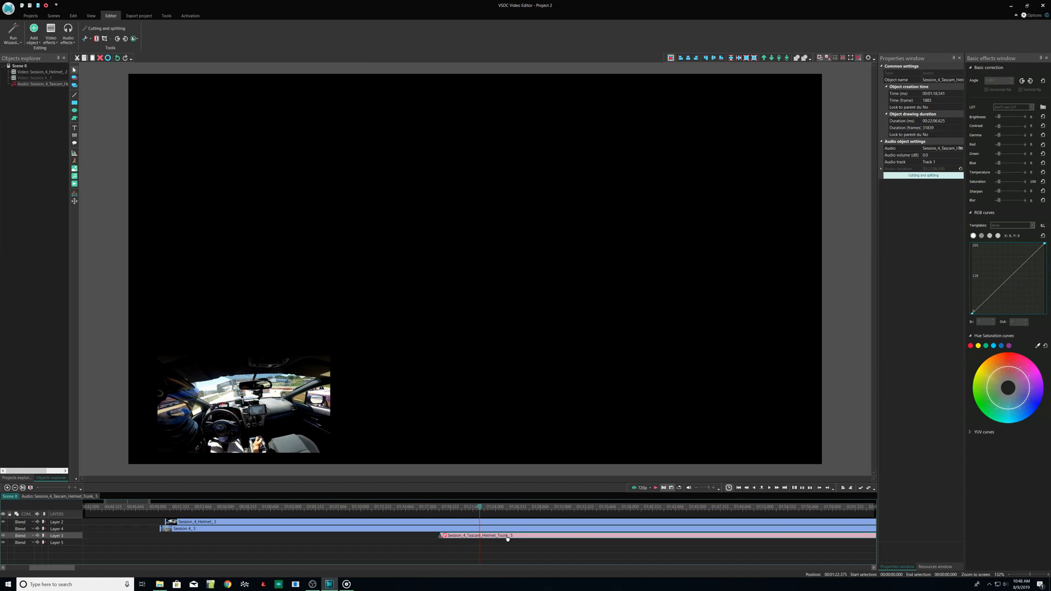
click(655, 488)
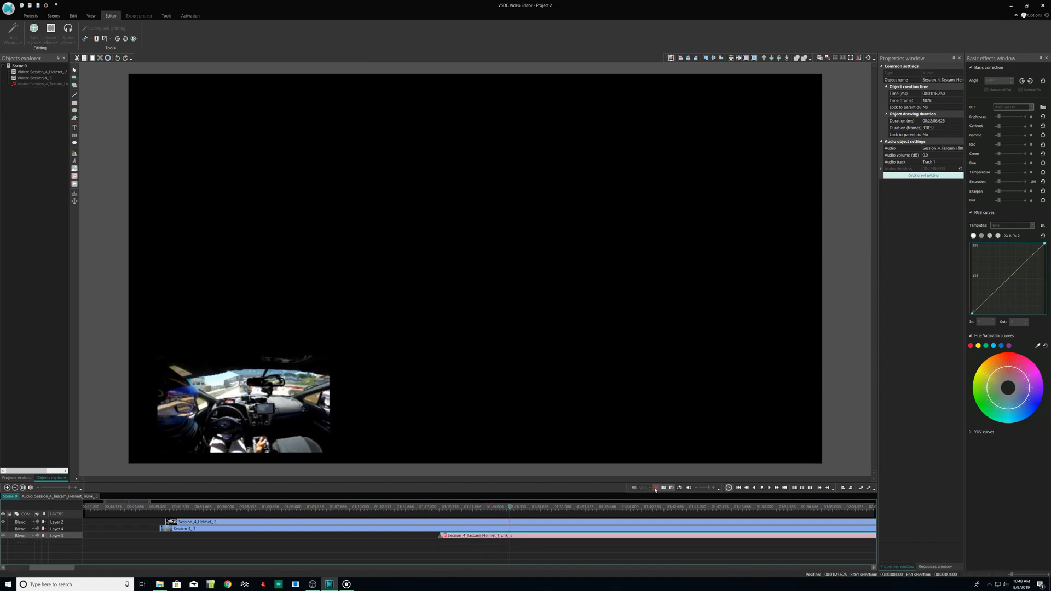
click(655, 488)
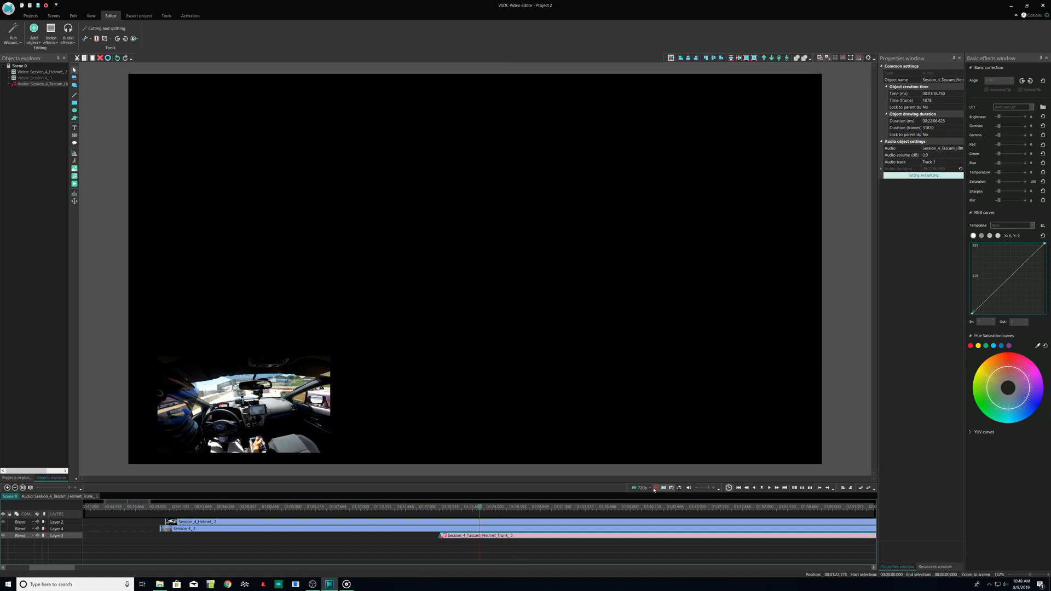
Show the hidden Session 4 overlay video layer again
click(42, 488)
click(43, 488)
click(43, 488)
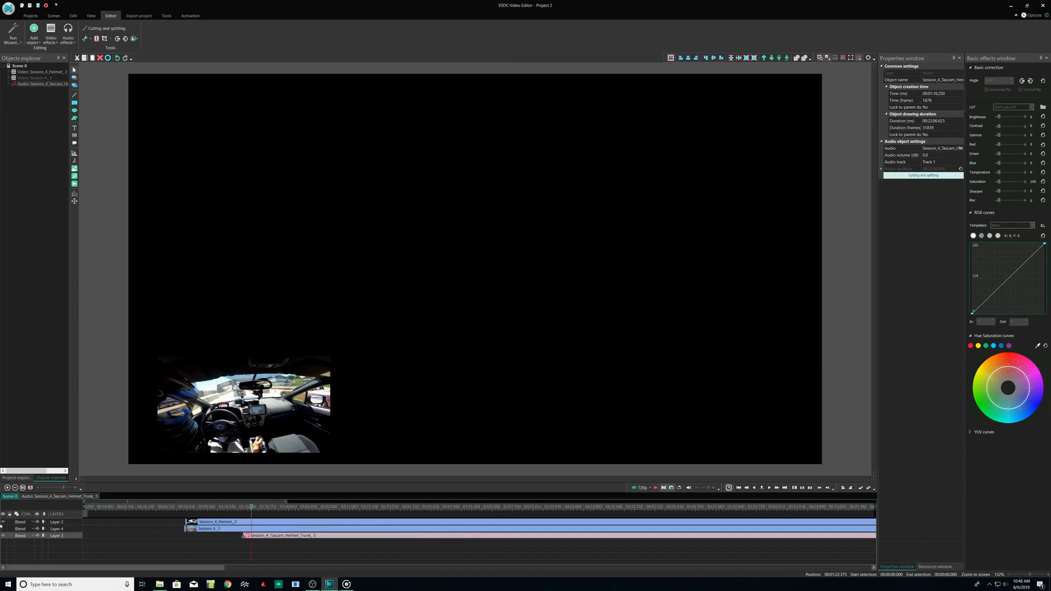
click(3, 529)
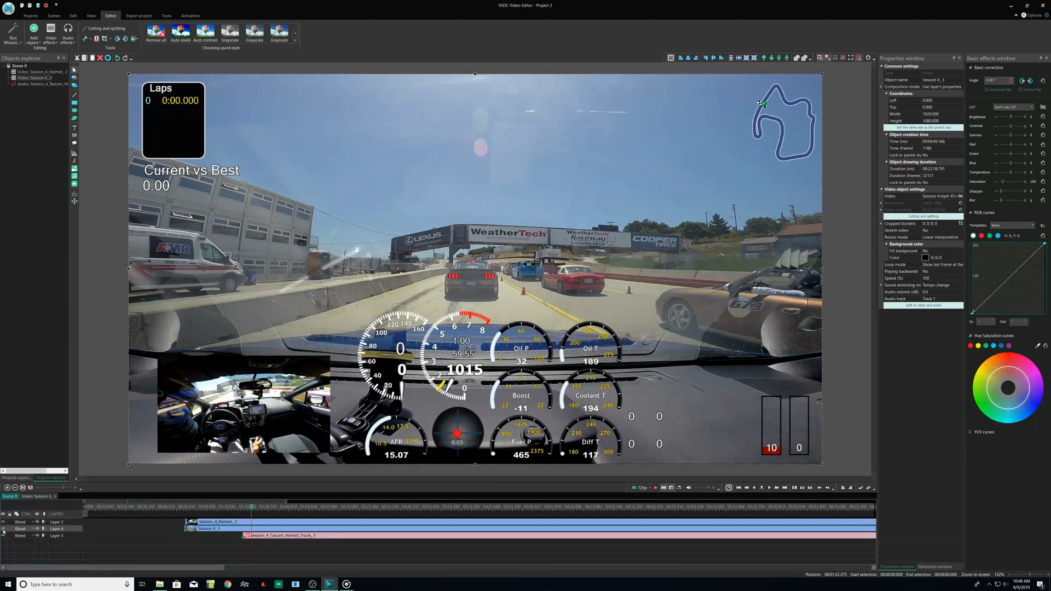
Find the point after the car has left the pit lane, at 00:02:21.333, and split the helmet video there
click(290, 508)
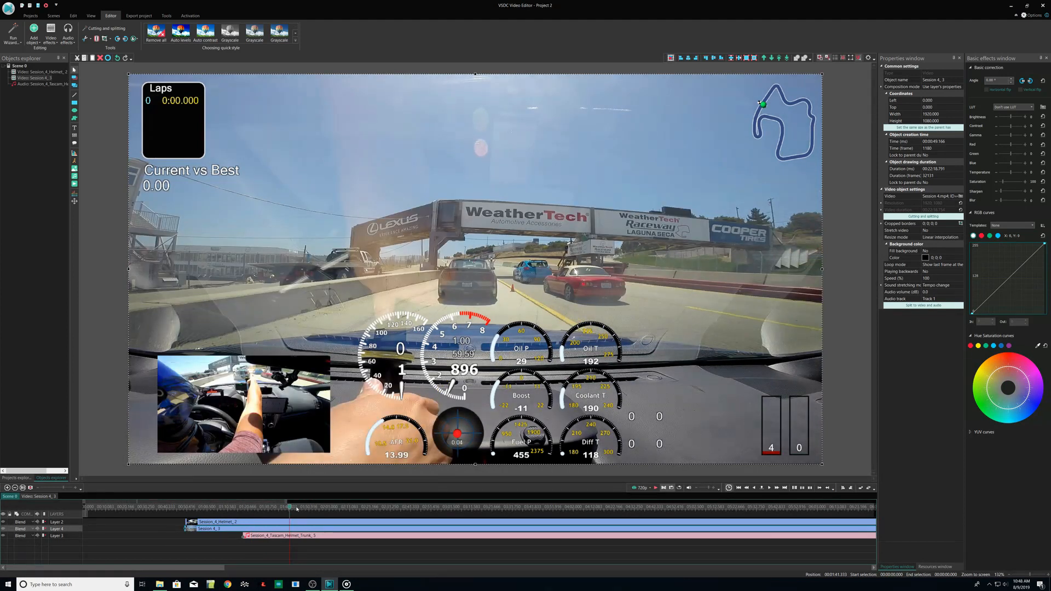
click(305, 508)
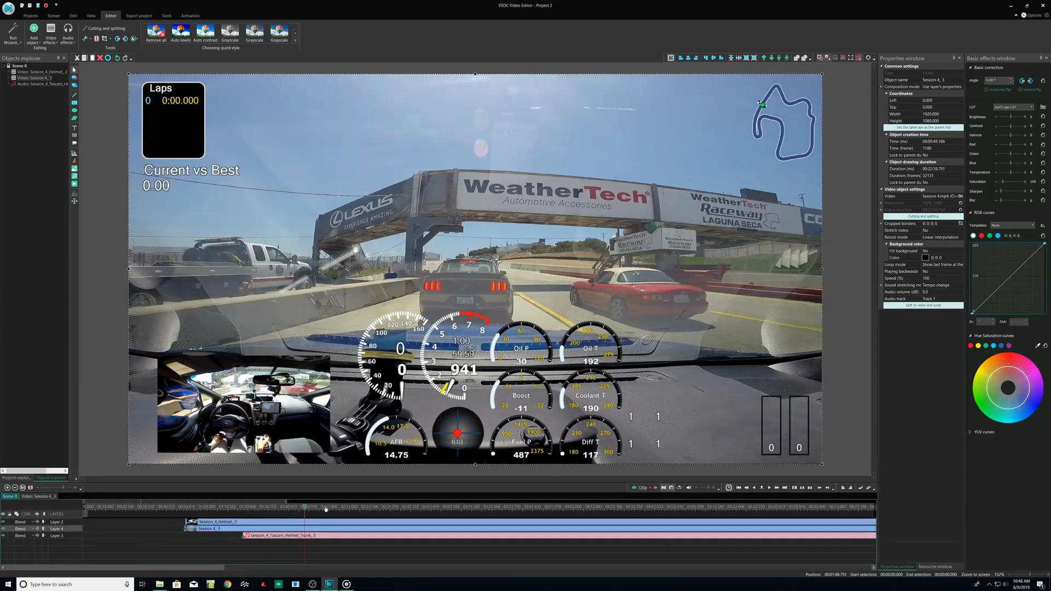
click(326, 509)
click(347, 509)
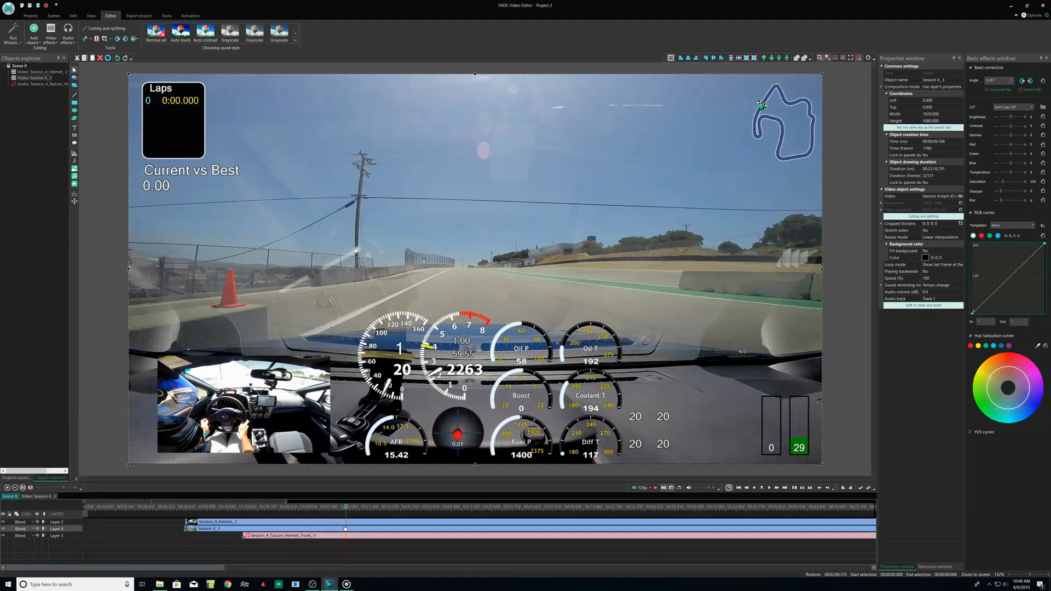
click(372, 509)
right_click(377, 522)
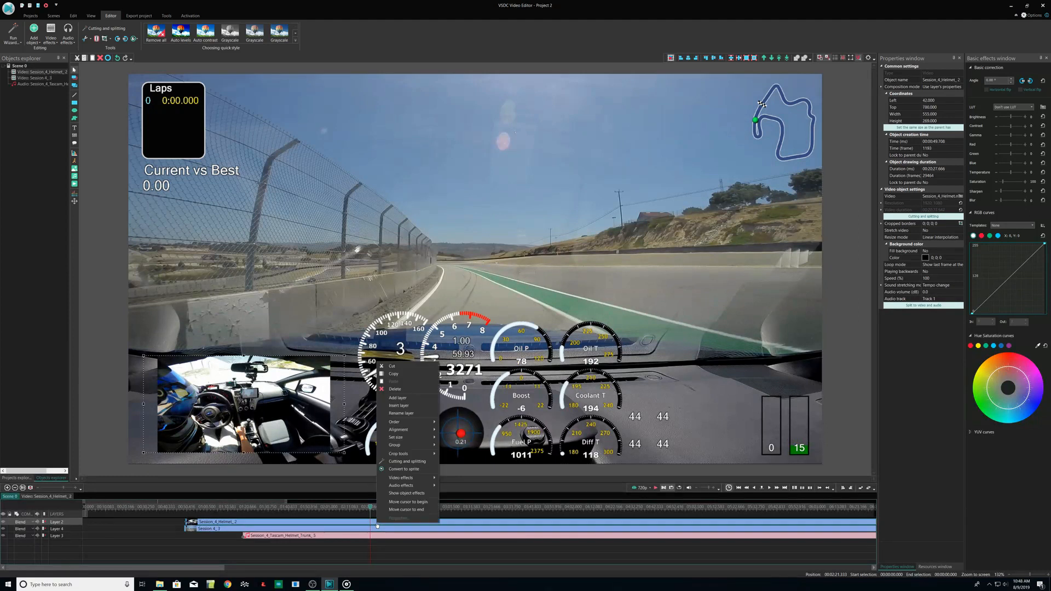
click(408, 461)
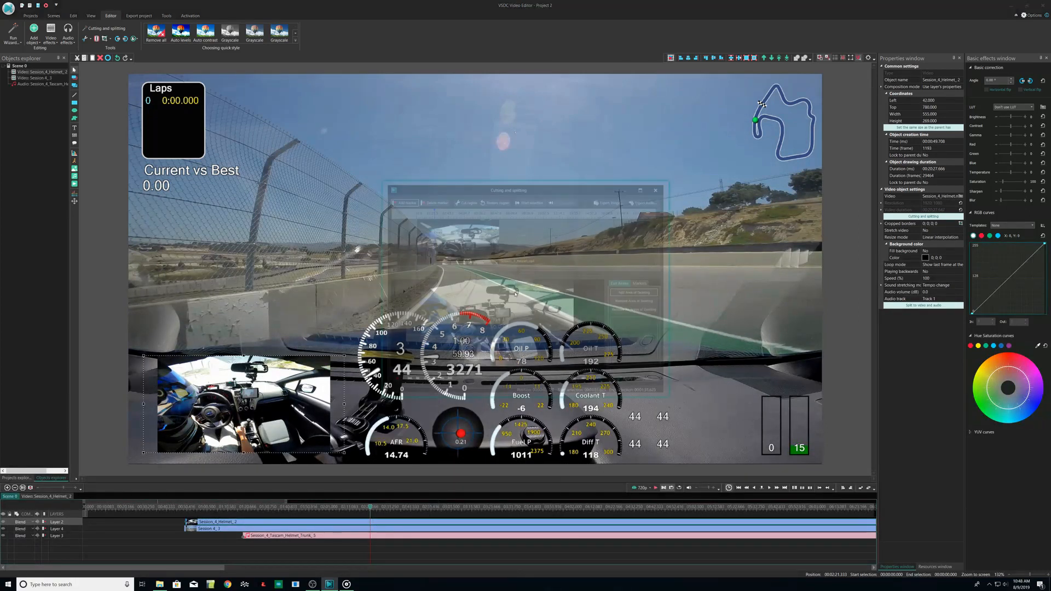
click(397, 200)
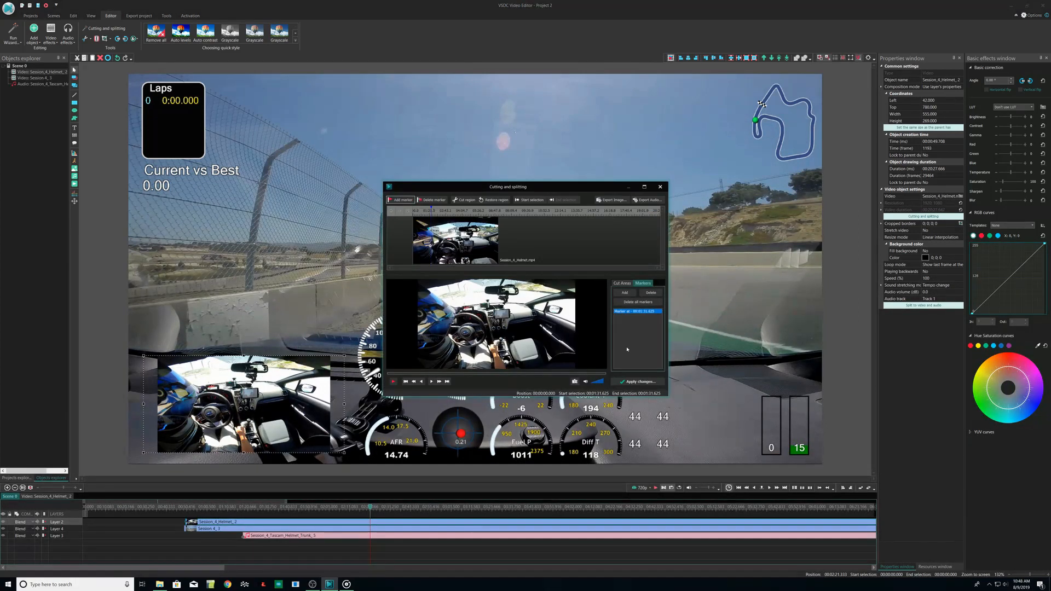
click(638, 382)
click(567, 311)
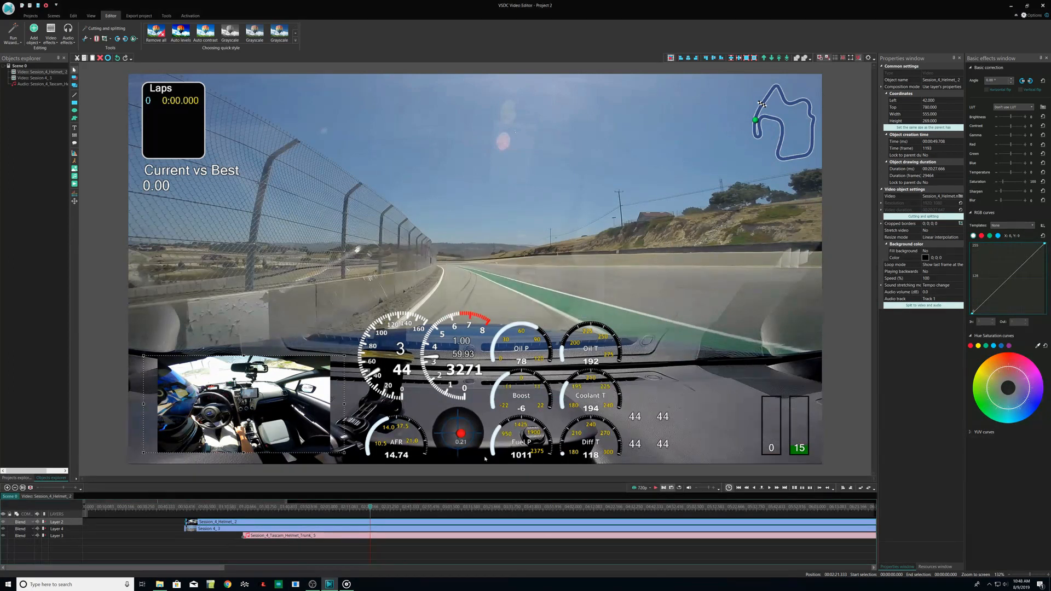
Split the Session 4 overlay video and the Tascam audio at the same 00:02:21.333 position
right_click(377, 530)
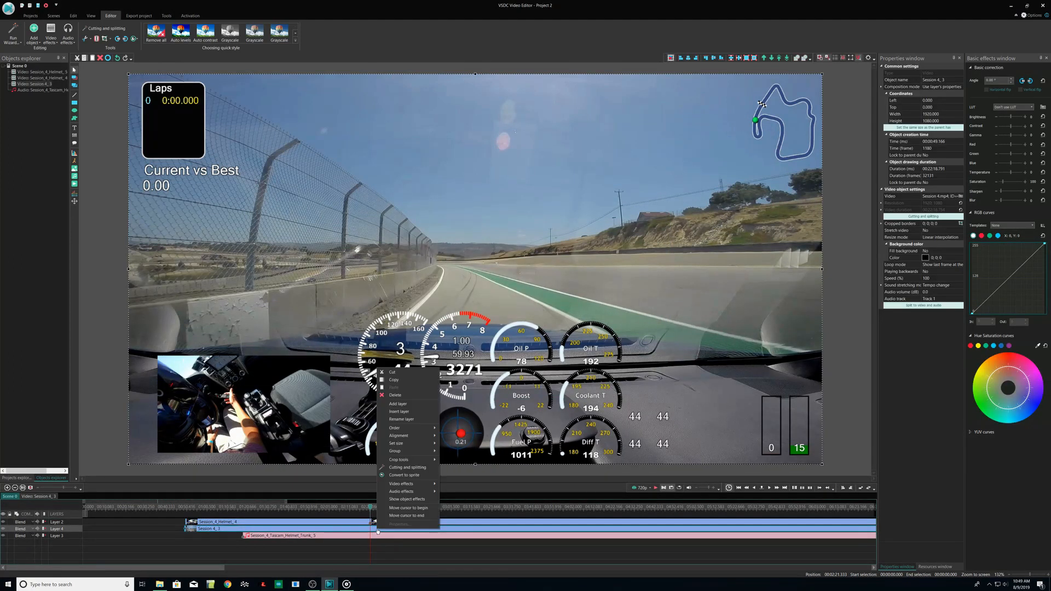
click(408, 468)
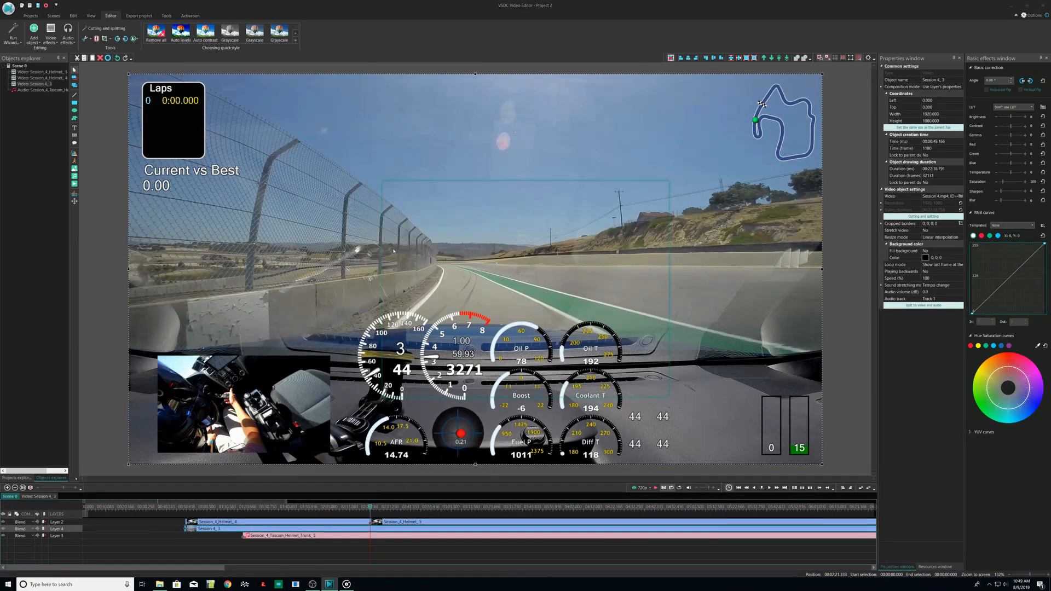
click(639, 382)
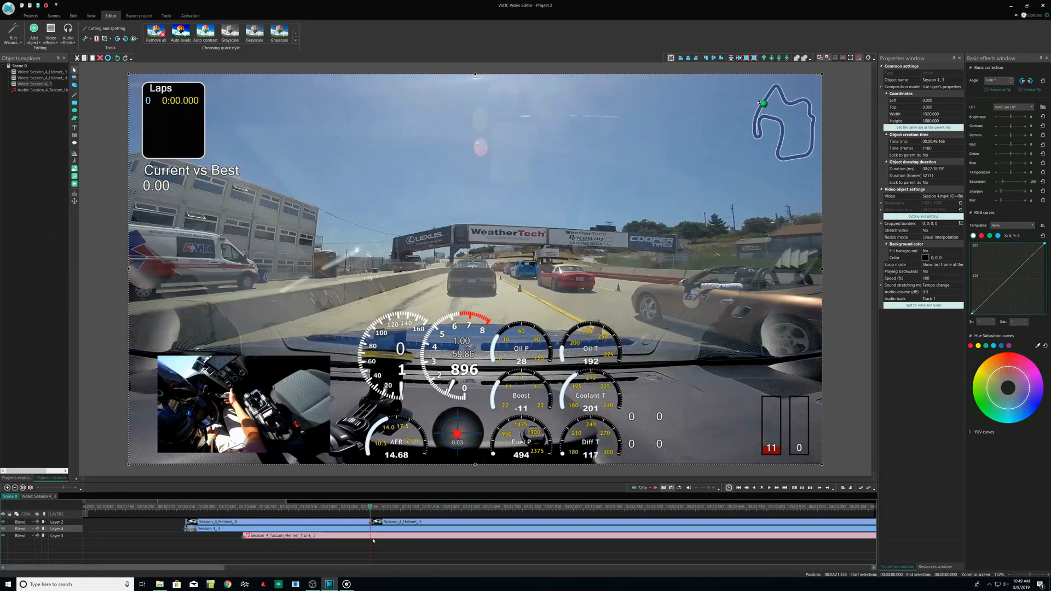
right_click(372, 535)
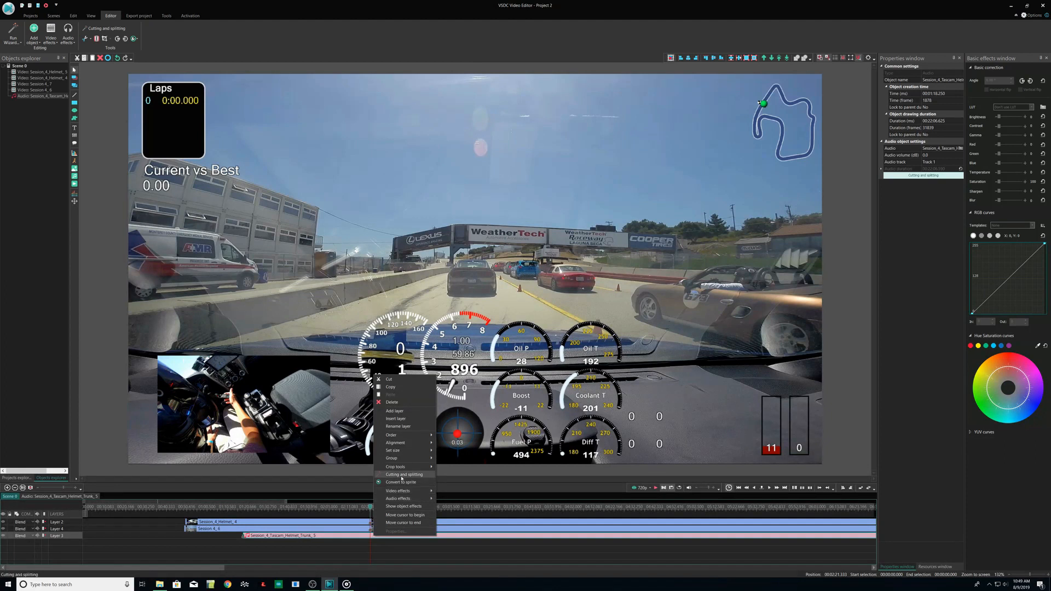
click(402, 475)
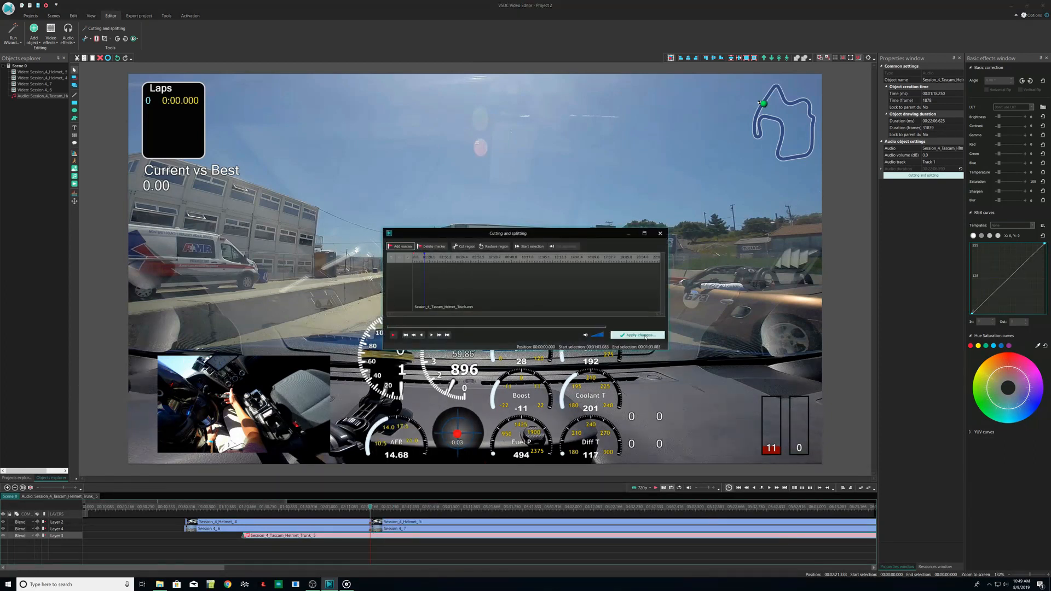
click(645, 336)
click(568, 312)
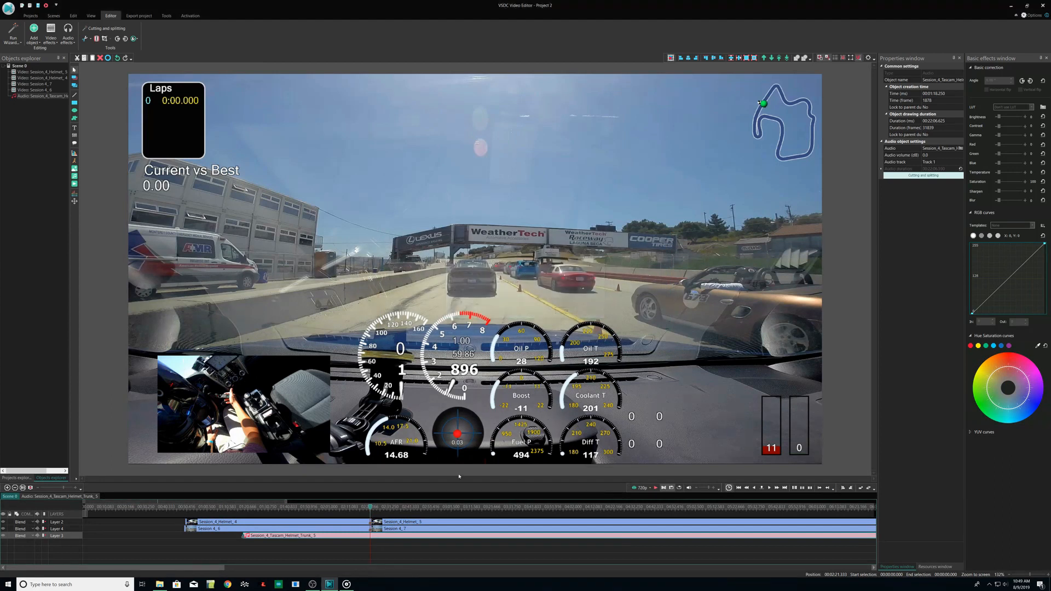
Delete the parts before the split on all three layers and move the remaining parts together to the scene start at 00:00:00.000
click(357, 523)
key(Delete)
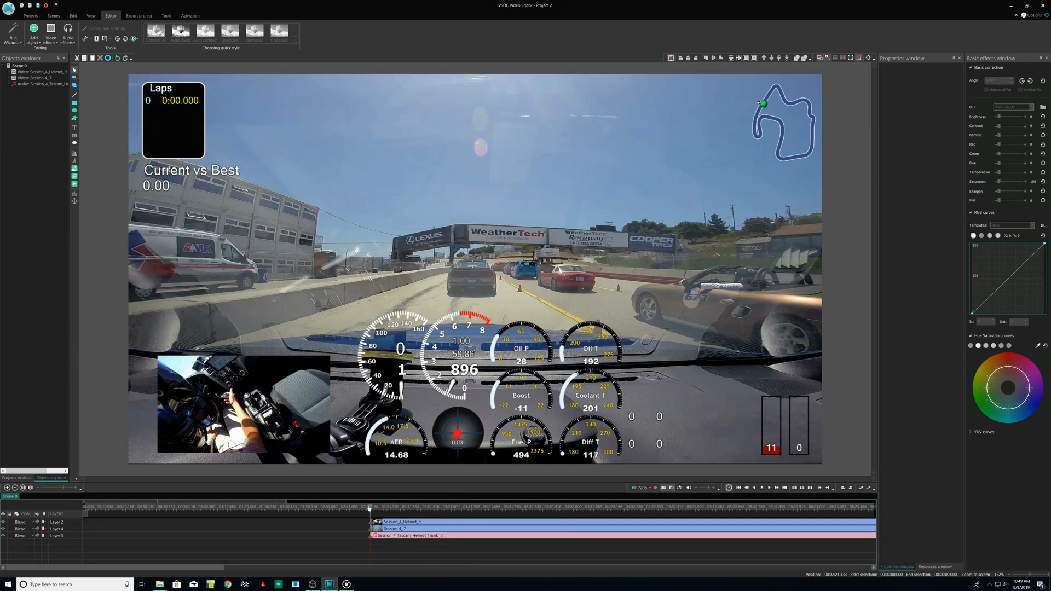
click(369, 508)
click(404, 523)
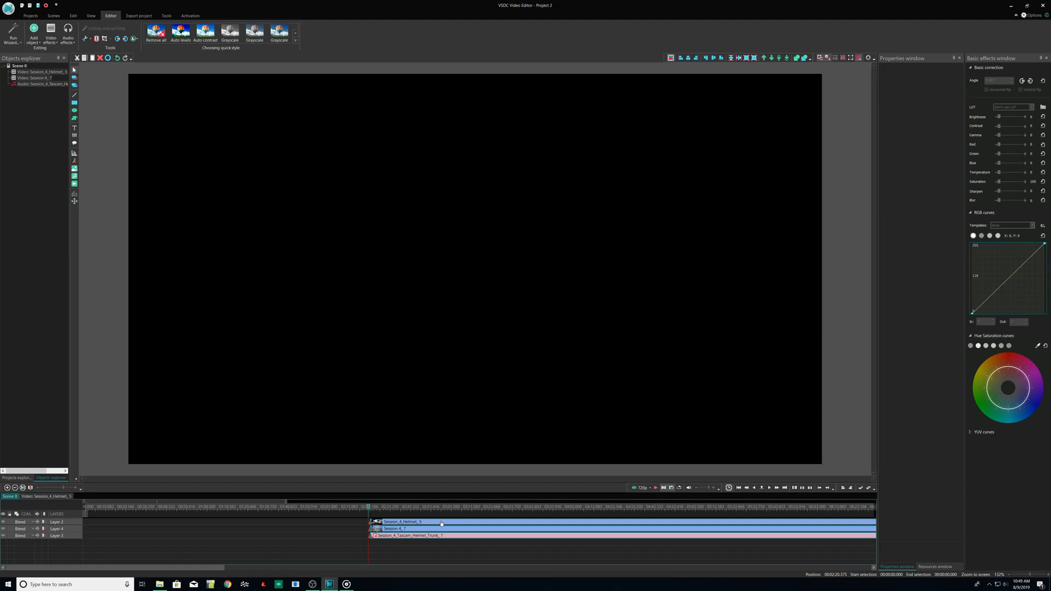
drag(442, 524, 130, 526)
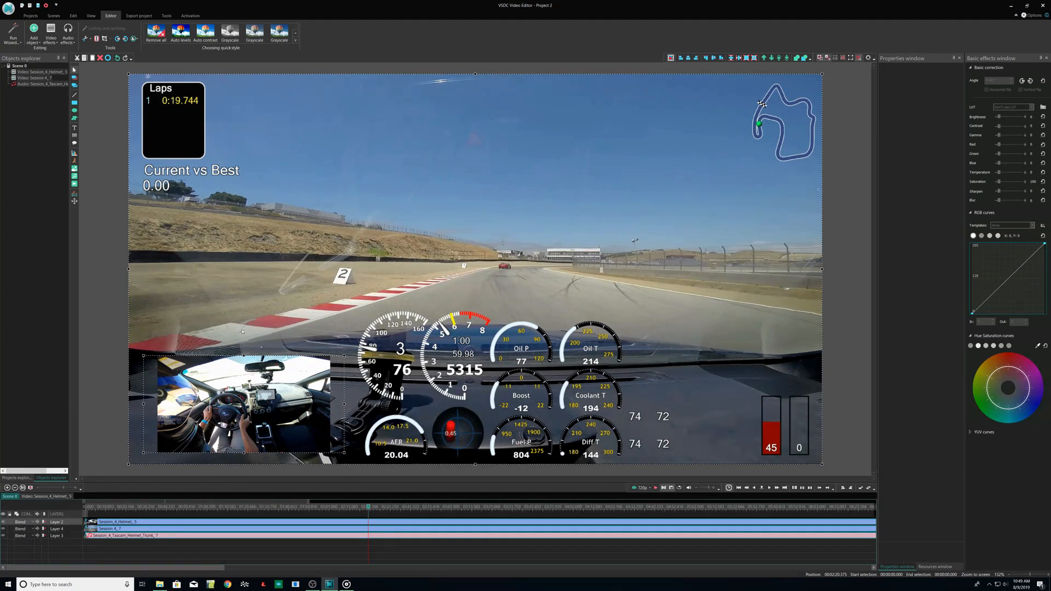
Darken the helmet picture-in-picture and give it more contrast with the basic correction settings, judging it at 00:00:36.875
click(159, 508)
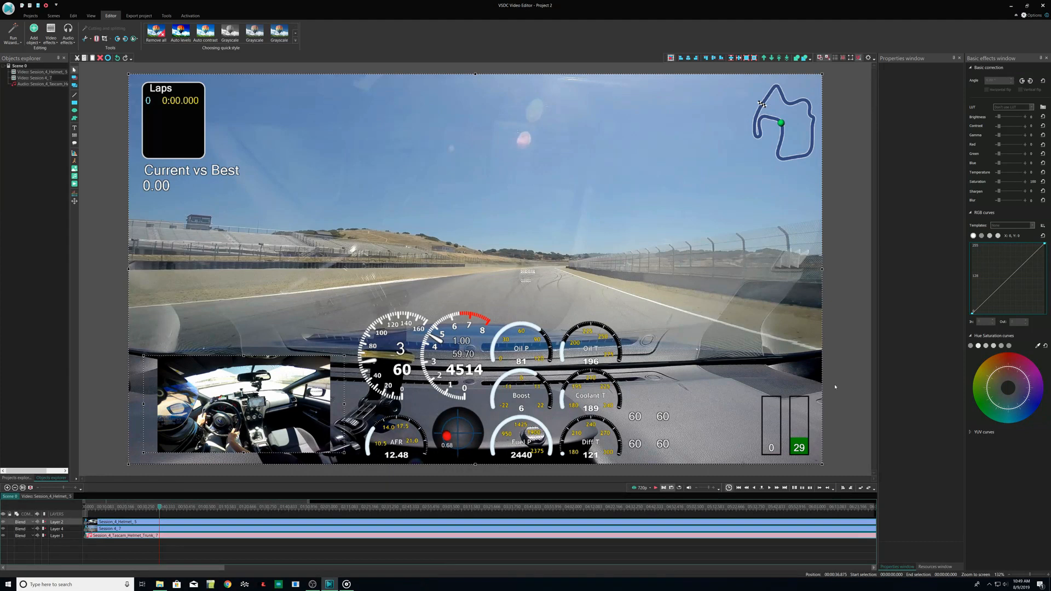
scroll(461, 551, right, 10)
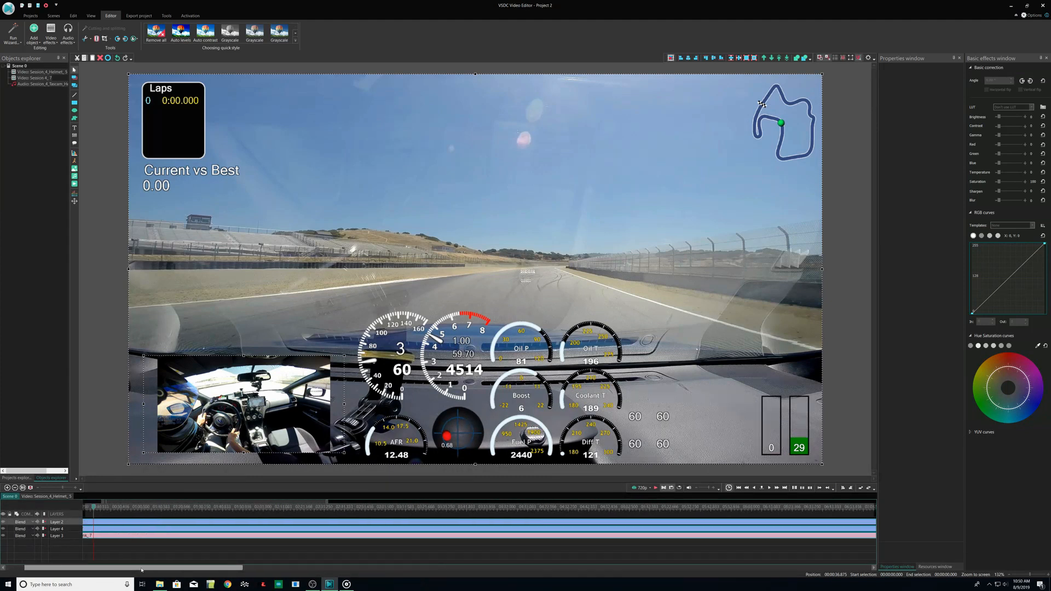
scroll(460, 552, left, 10)
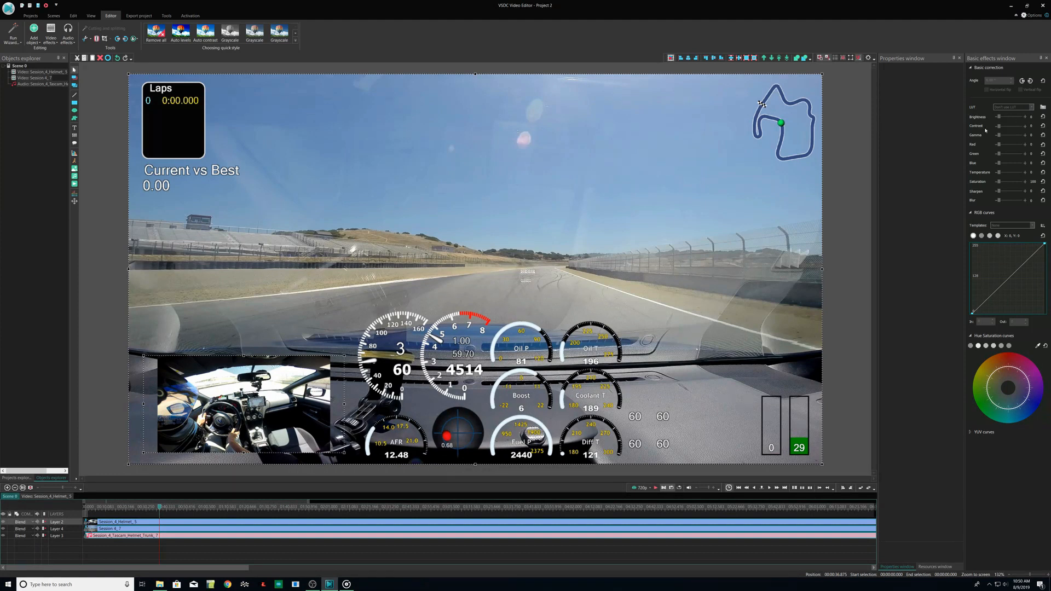
click(191, 523)
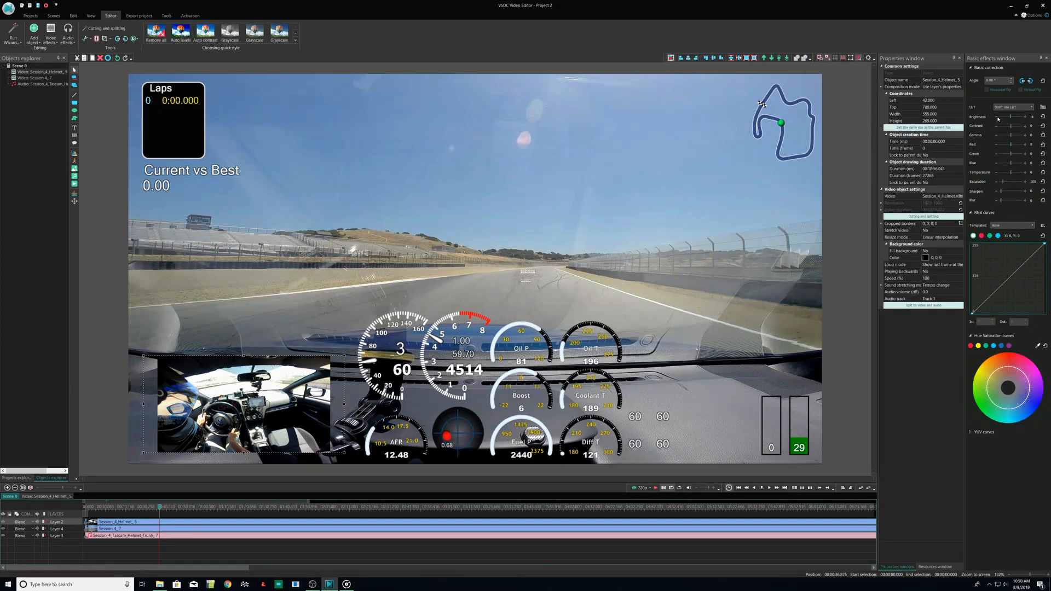
click(1024, 127)
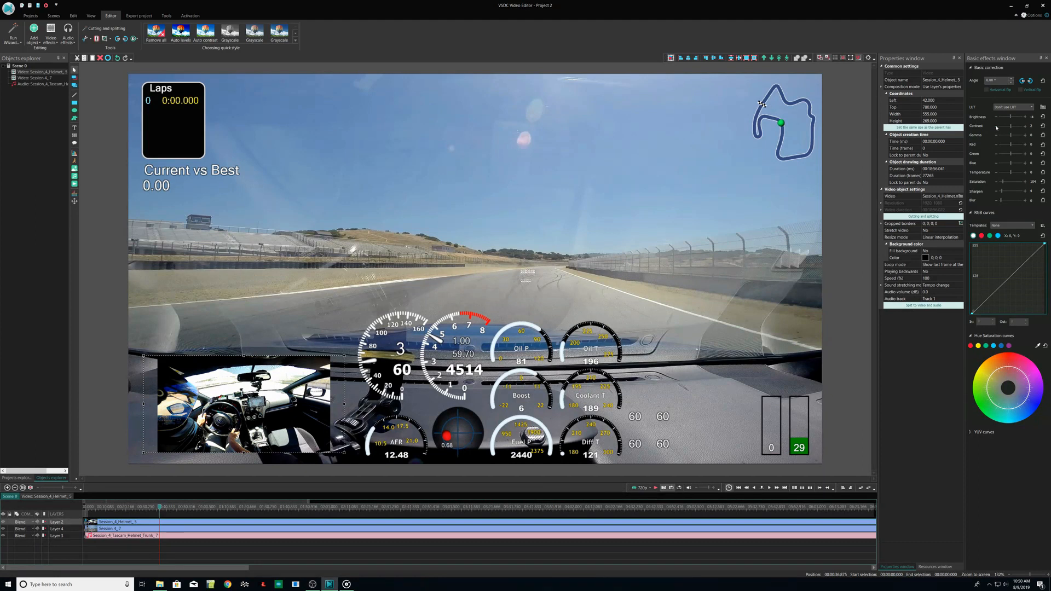
Select the Session 4 overlay video and play the scene from 00:00:36.875, skipping ahead to around 00:01:20 before stopping
click(484, 253)
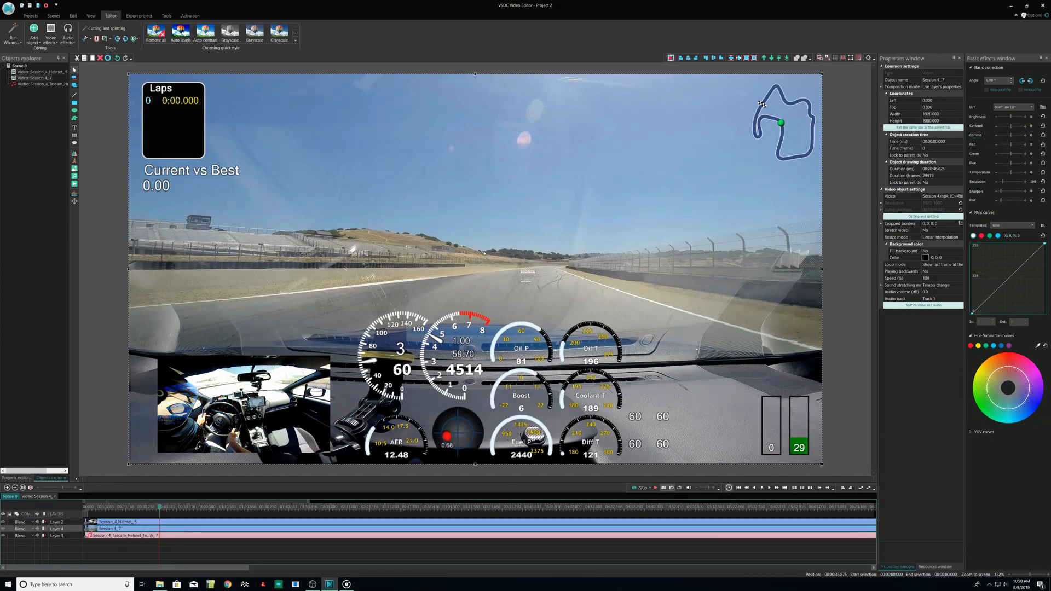
click(655, 488)
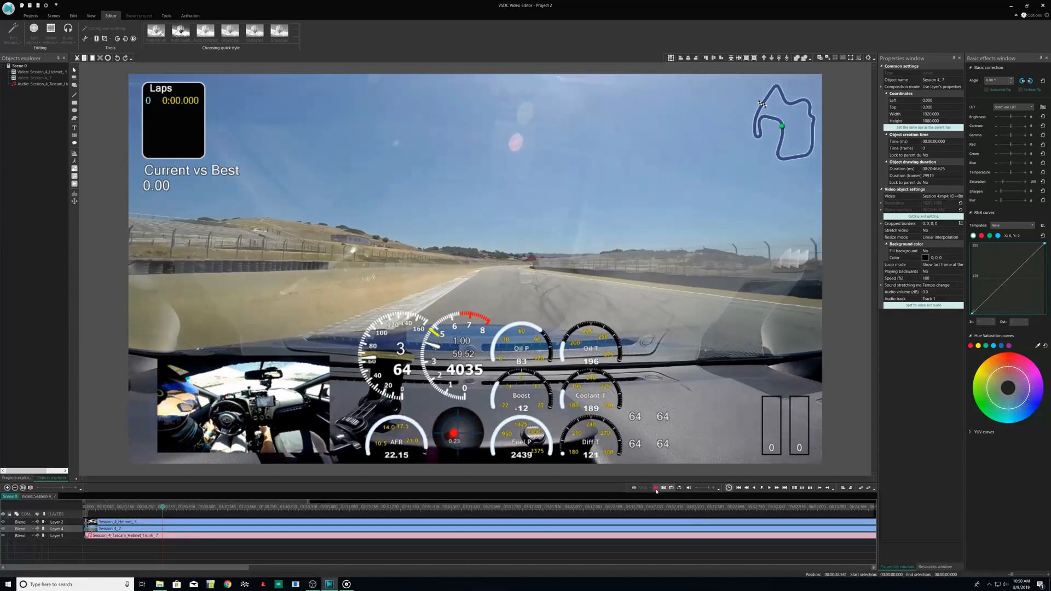
click(243, 510)
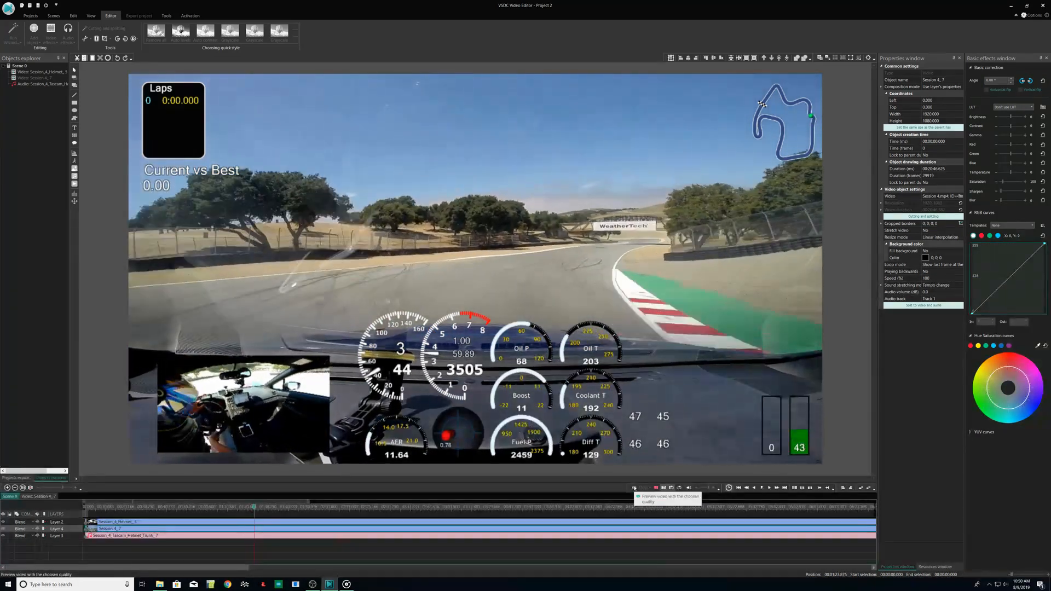
click(655, 489)
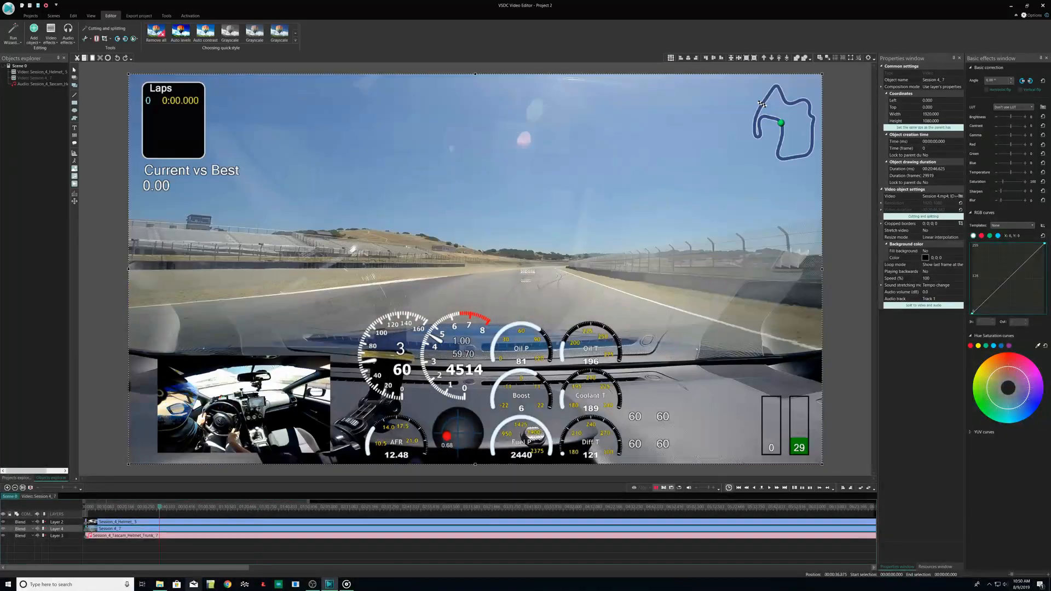
Place the timeline cursor at 00:18:14.250, near the end of the Session 4 footage
click(307, 570)
drag(308, 570, 324, 570)
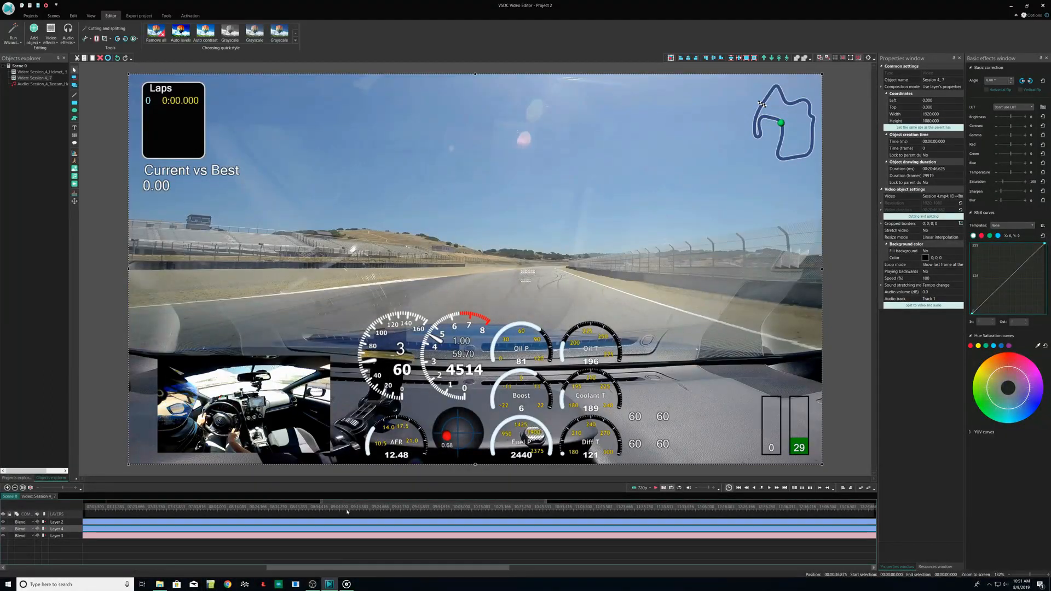
drag(496, 570, 772, 555)
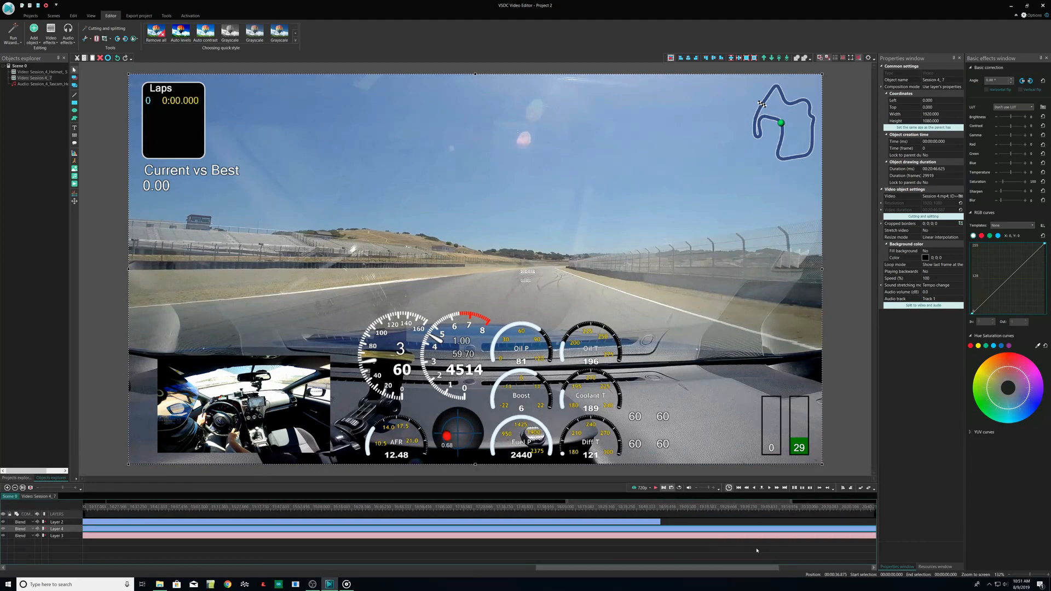
click(620, 511)
click(596, 508)
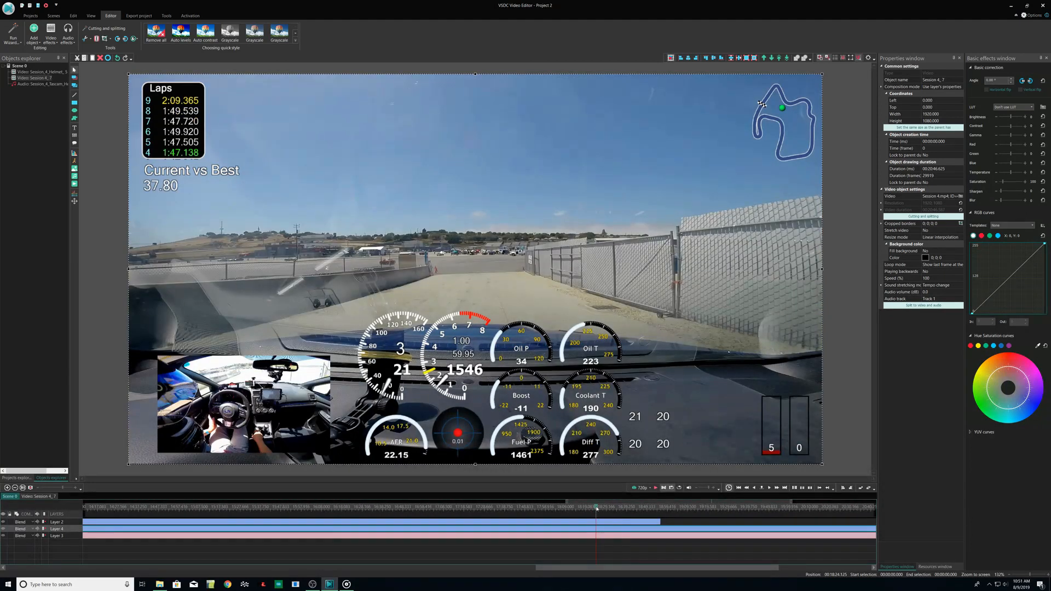
click(577, 510)
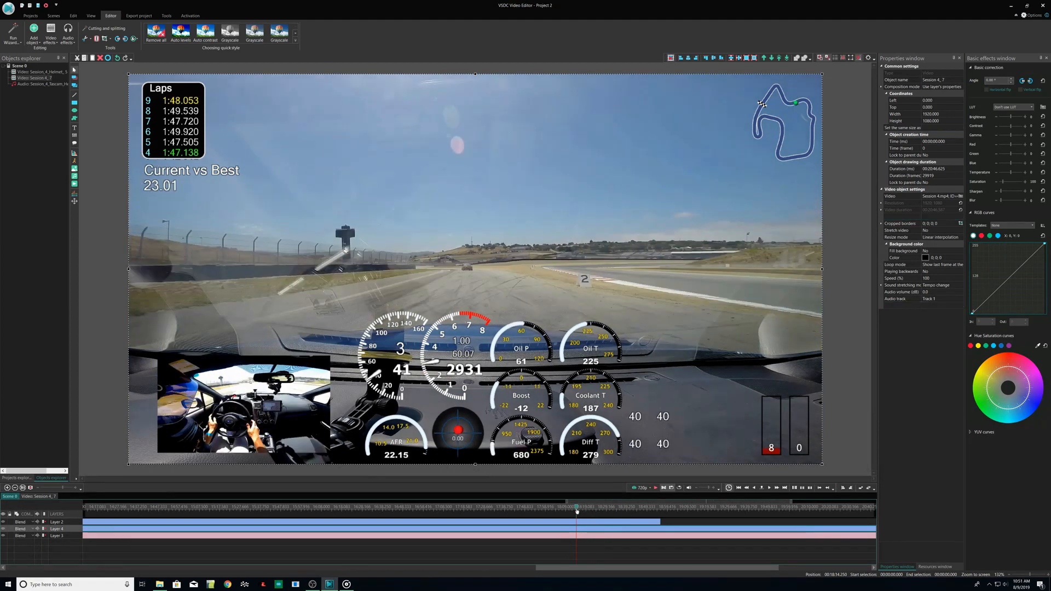
Split the helmet picture-in-picture video with a marker at 00:18:14.250, using Cutting and splitting
click(587, 524)
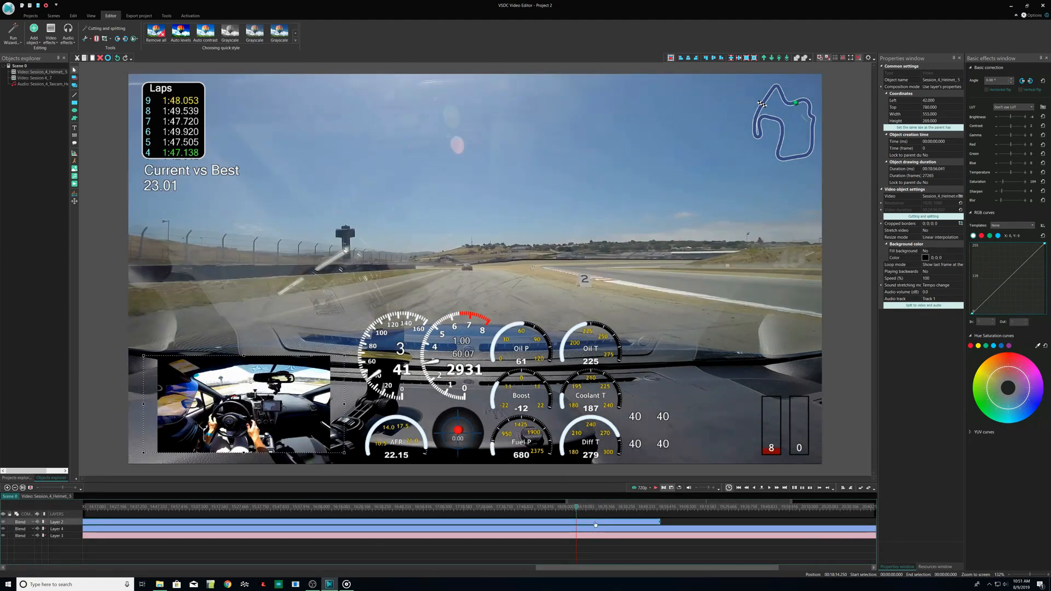
click(646, 524)
click(918, 216)
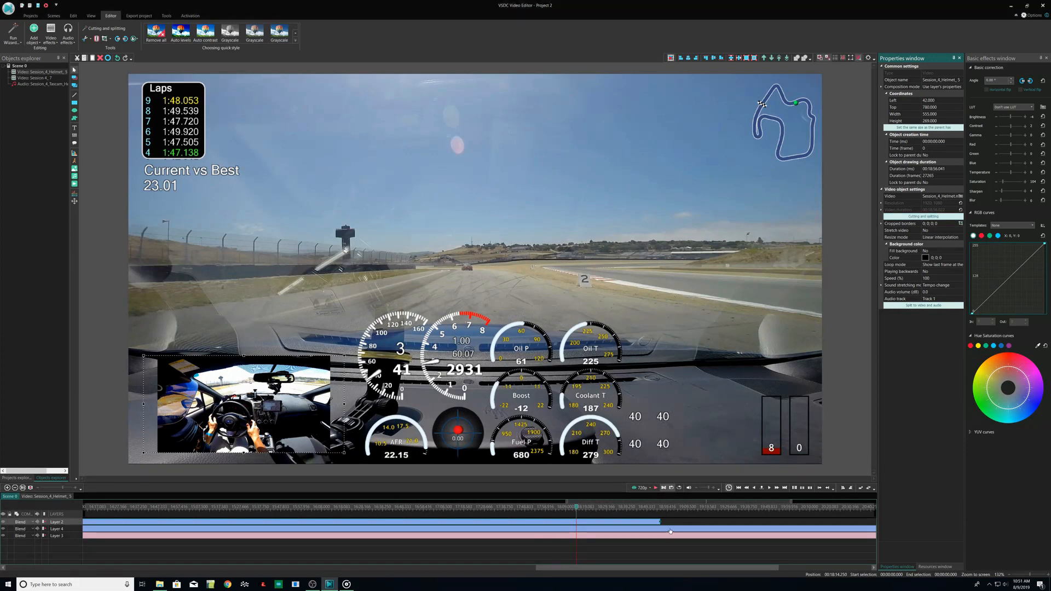
right_click(642, 523)
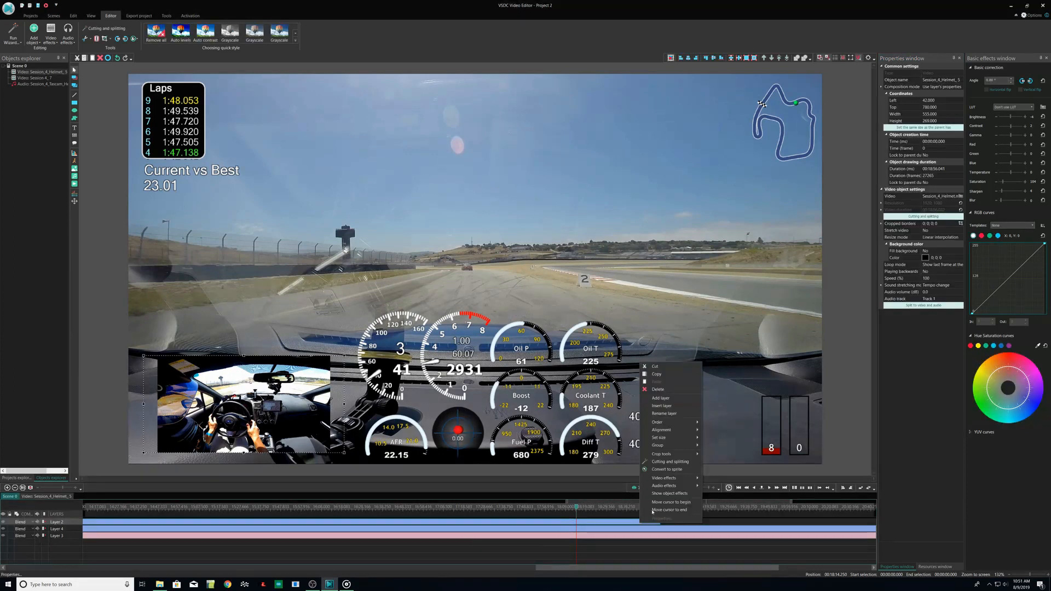
click(669, 461)
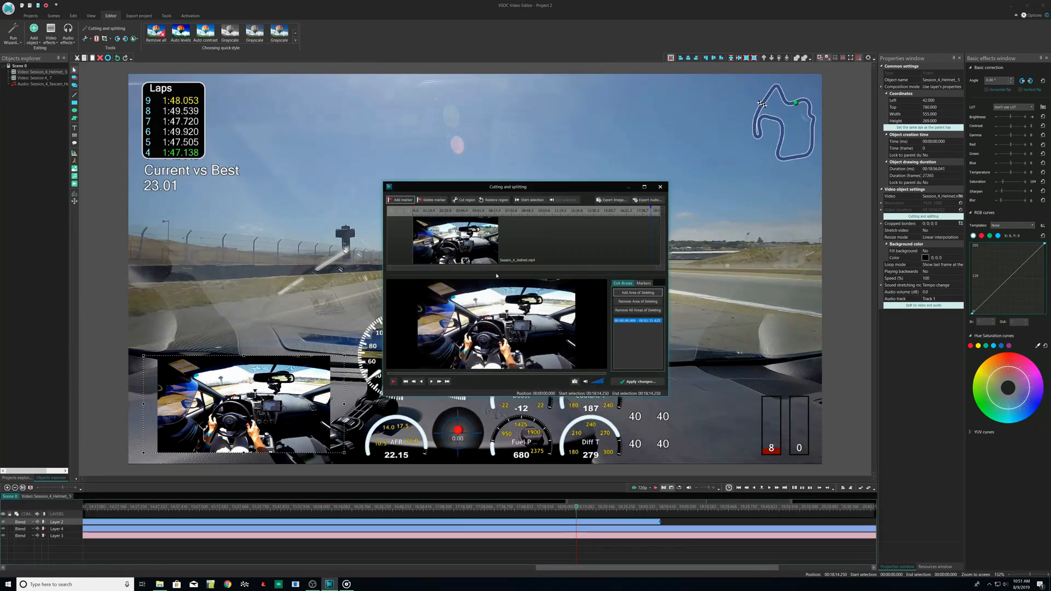
click(408, 201)
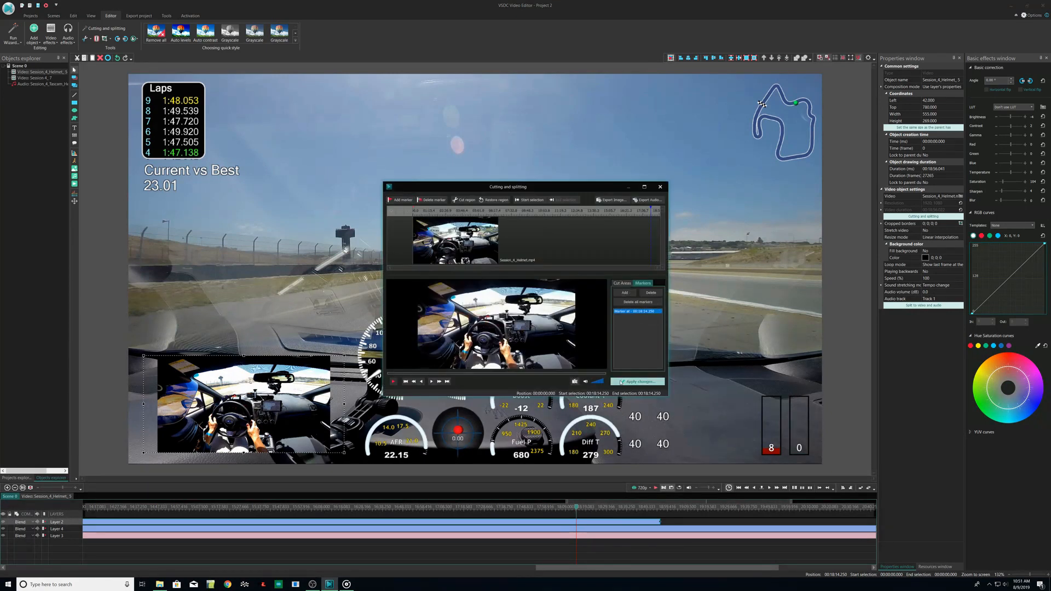
click(638, 382)
click(567, 312)
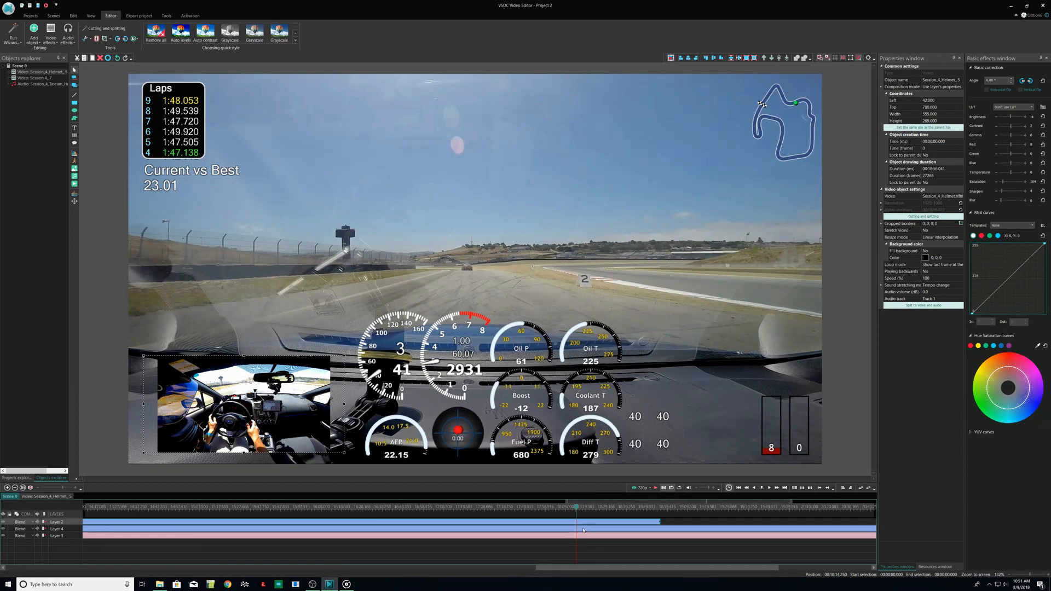
Split the Session 4 overlay video and the Tascam audio at the same 00:18:14.250 position
right_click(583, 531)
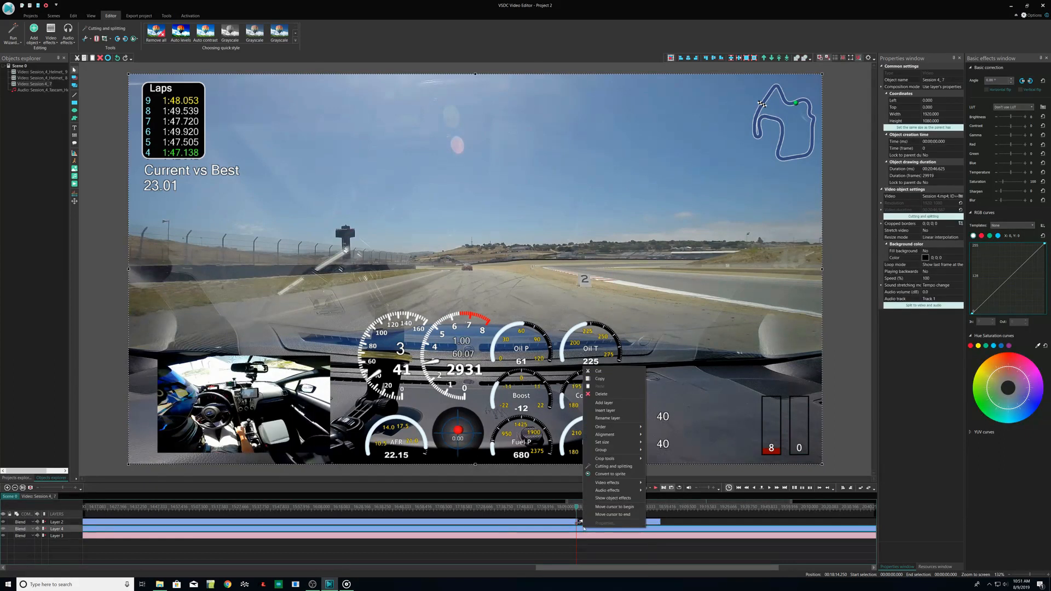
click(602, 467)
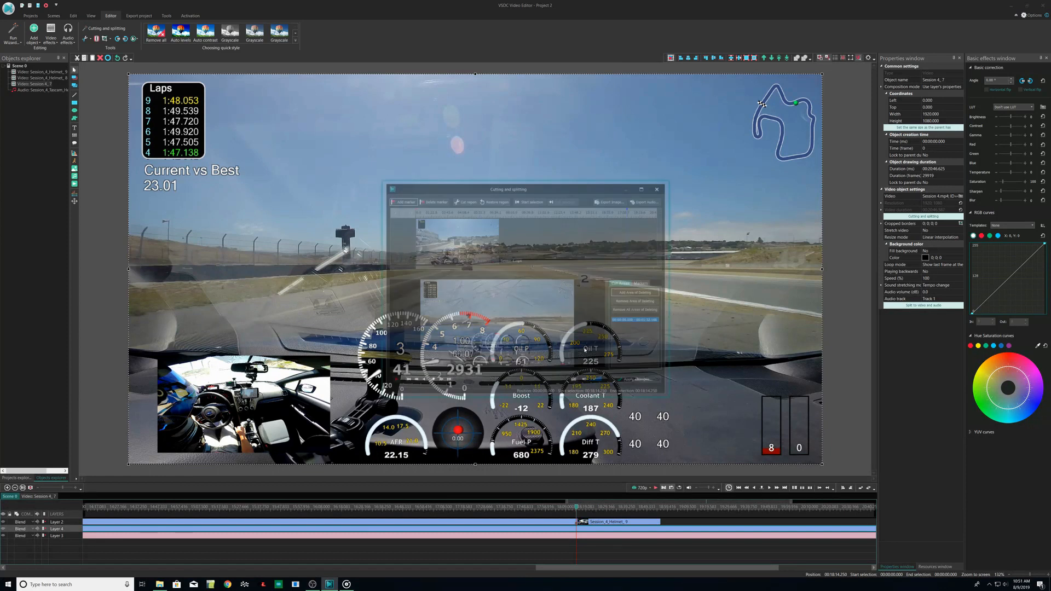
click(637, 382)
key(Return)
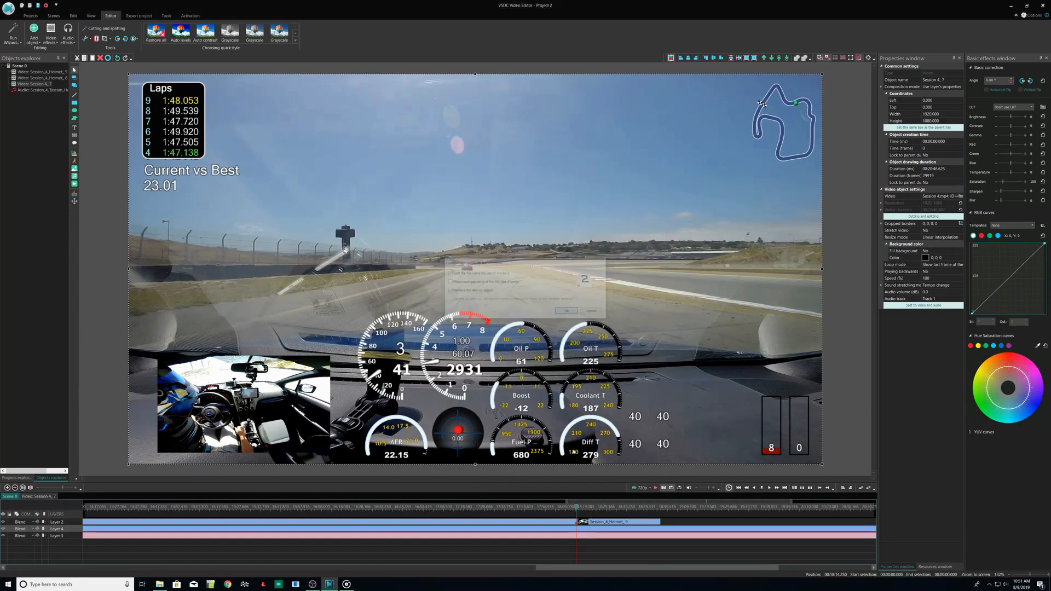
right_click(589, 537)
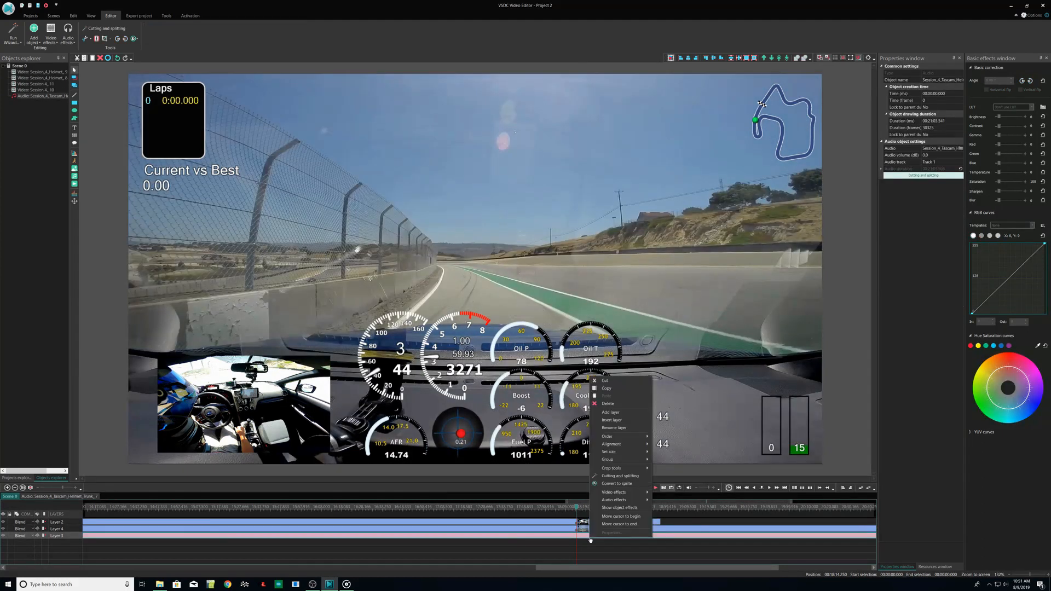
click(616, 476)
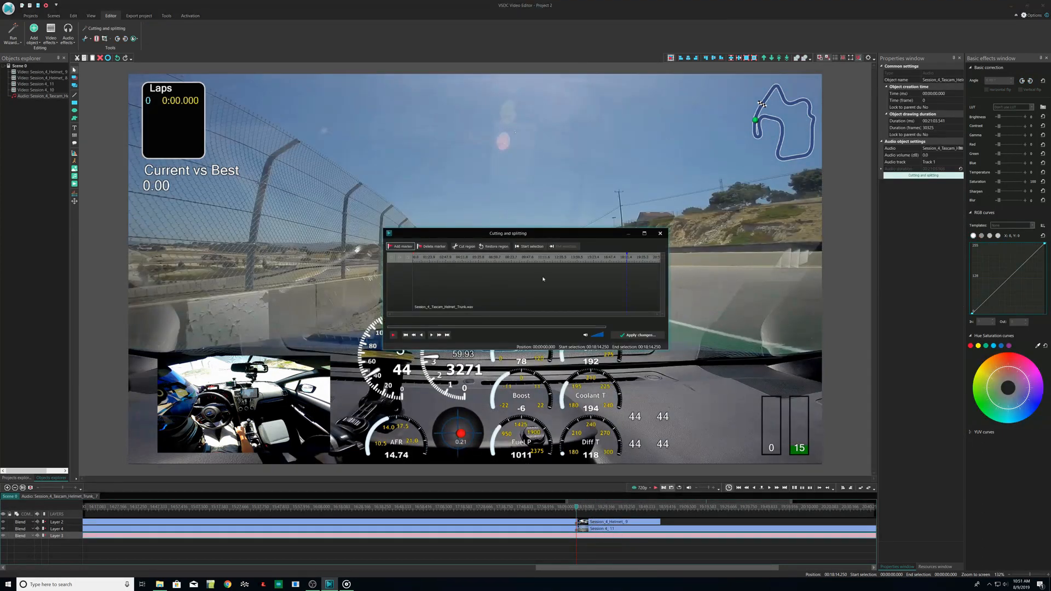
click(635, 334)
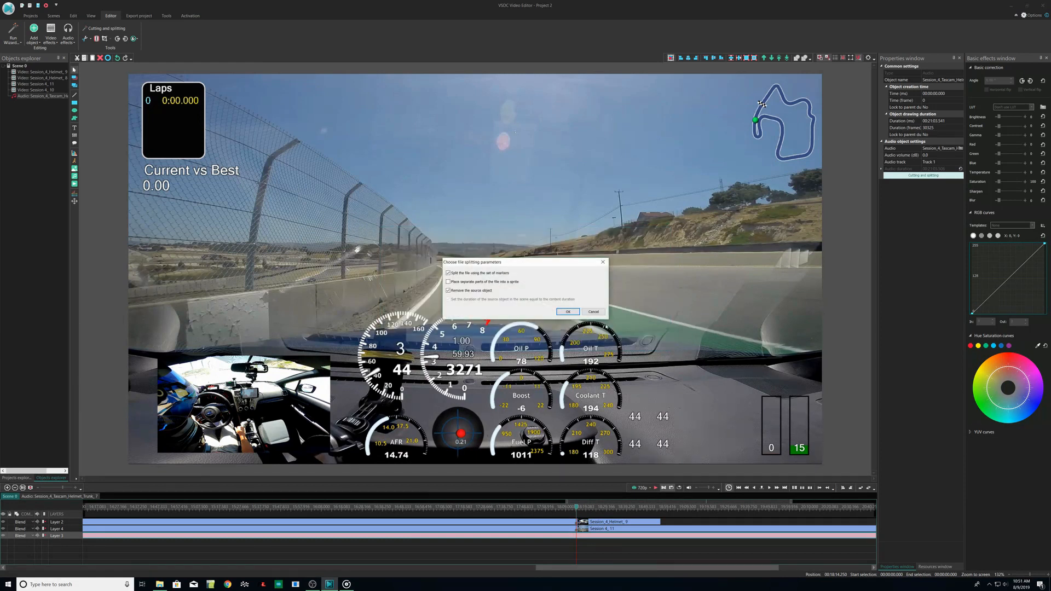
Delete the parts after the 00:18:14.250 split on all three layers and check the whole trimmed scene on the timeline
click(605, 528)
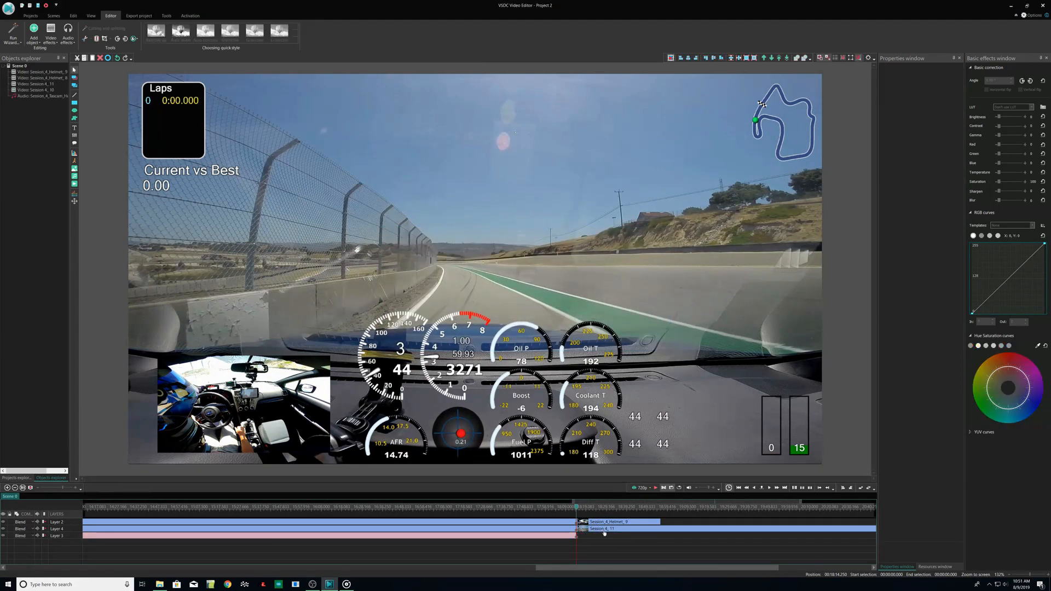
key(Delete)
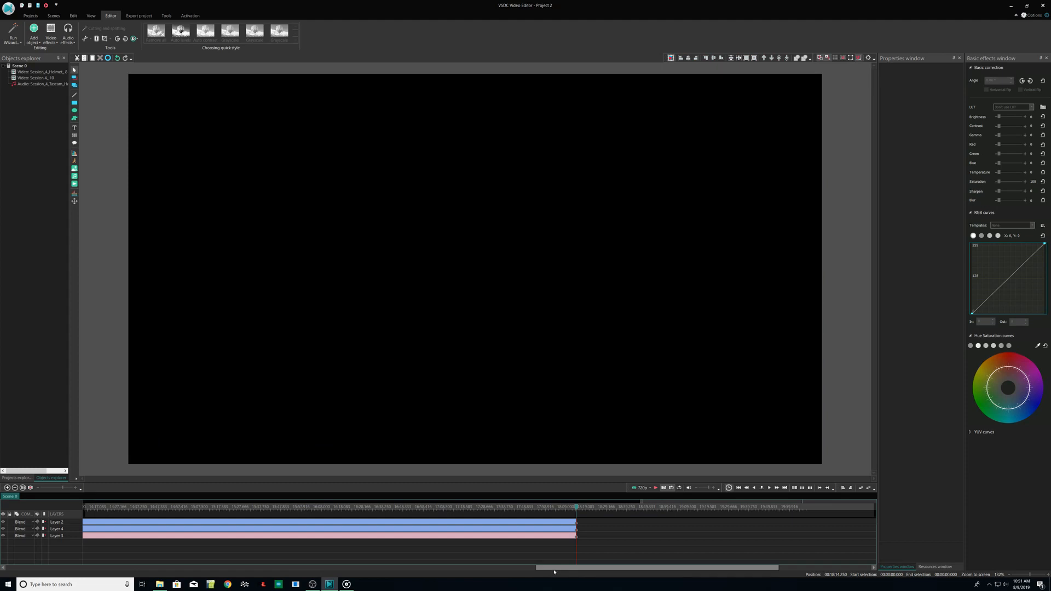
drag(62, 488, 44, 490)
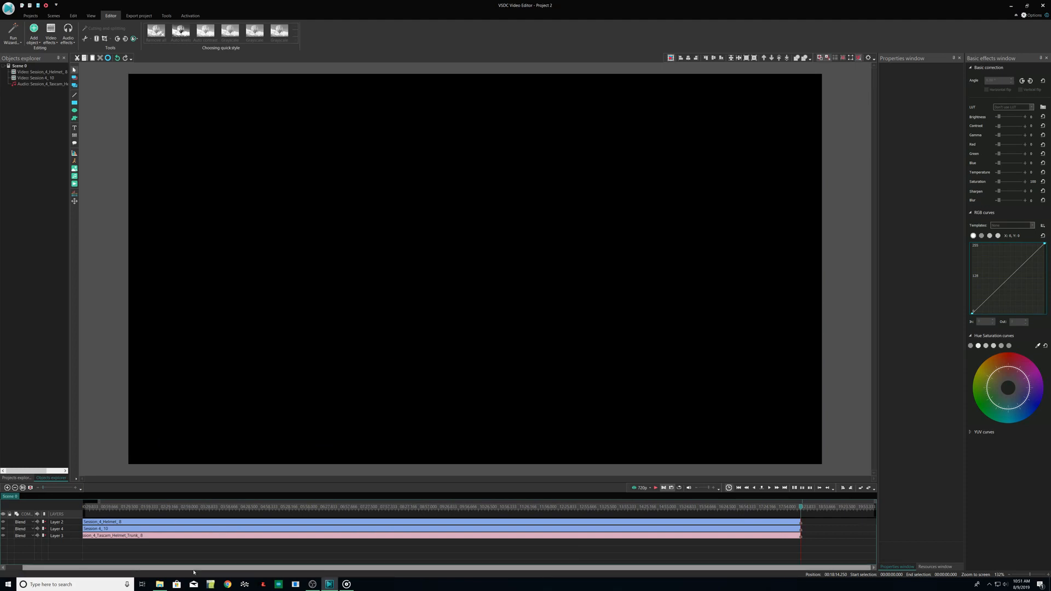
drag(192, 568, 134, 559)
Split the helmet video and the Session 4 overlay video each into separate video and audio
click(186, 523)
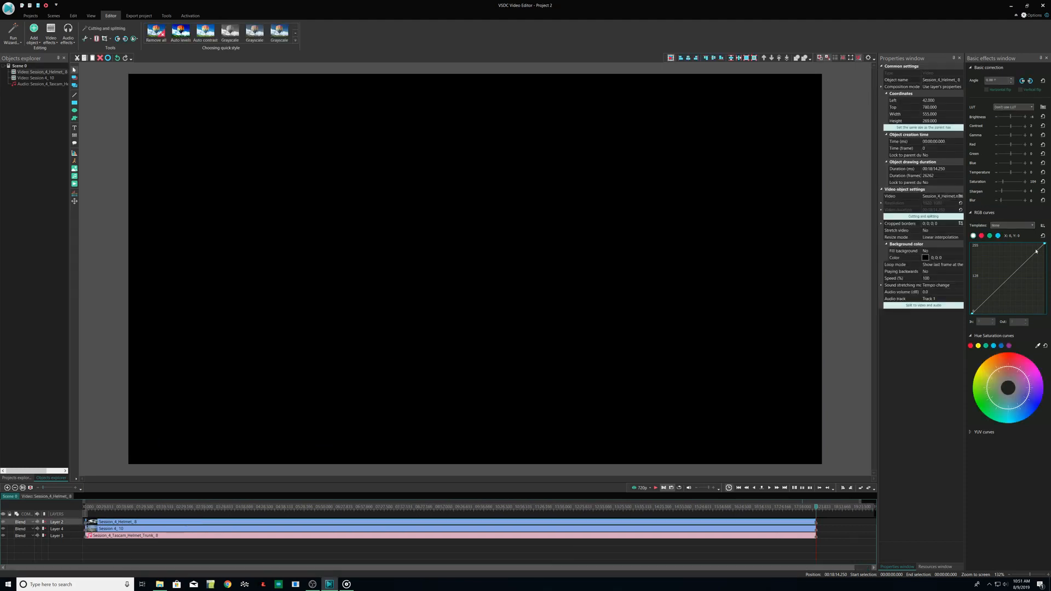
click(932, 306)
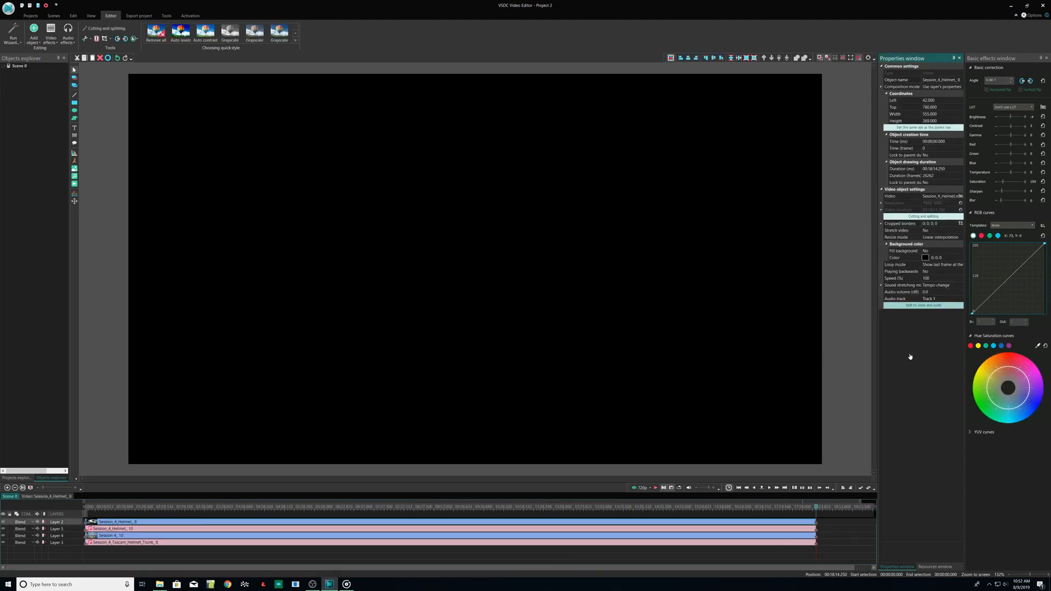
click(791, 537)
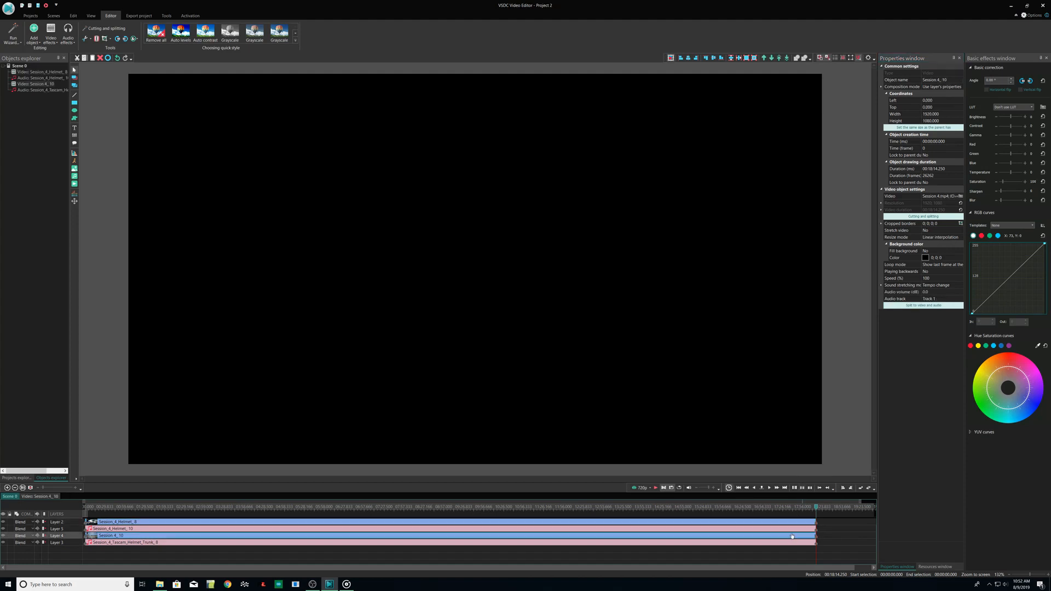
click(908, 305)
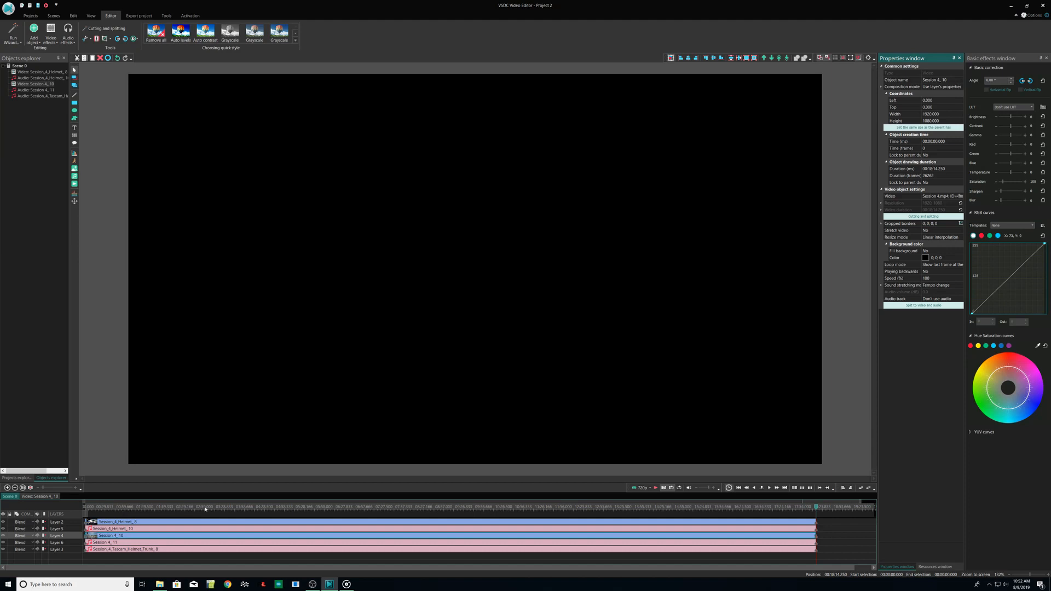
Delete the separated helmet and Session 4 audio, keeping the Tascam track, and compare playback from 00:03:56.000 before and after
click(243, 508)
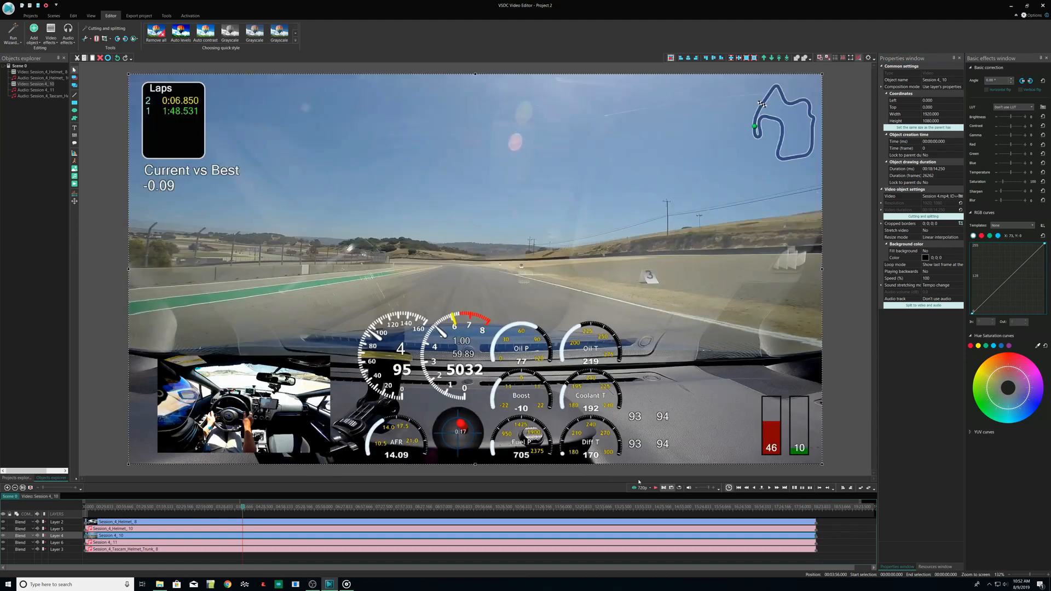
click(656, 487)
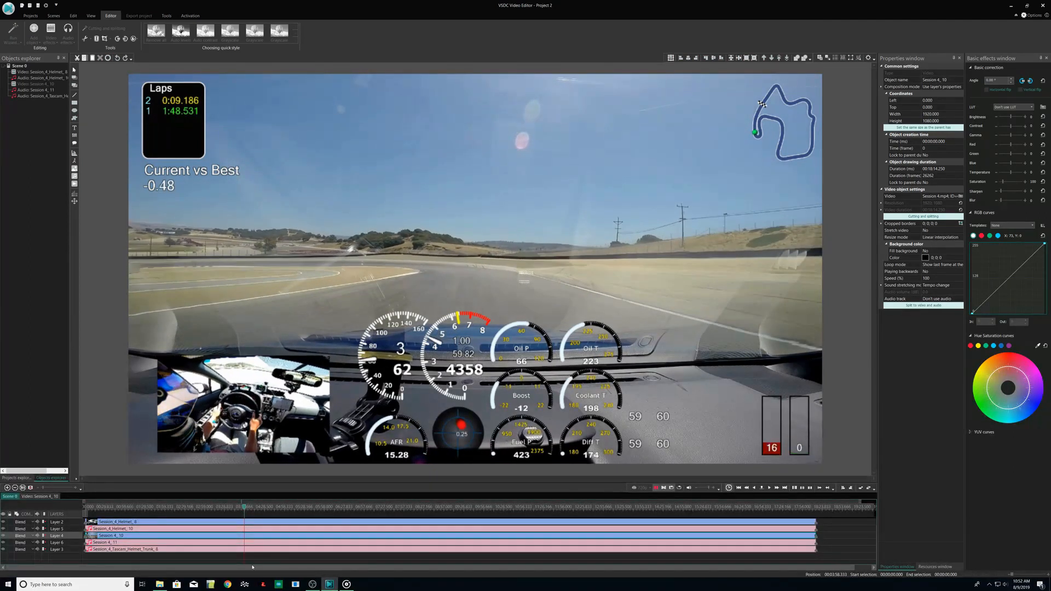
click(249, 531)
key(Delete)
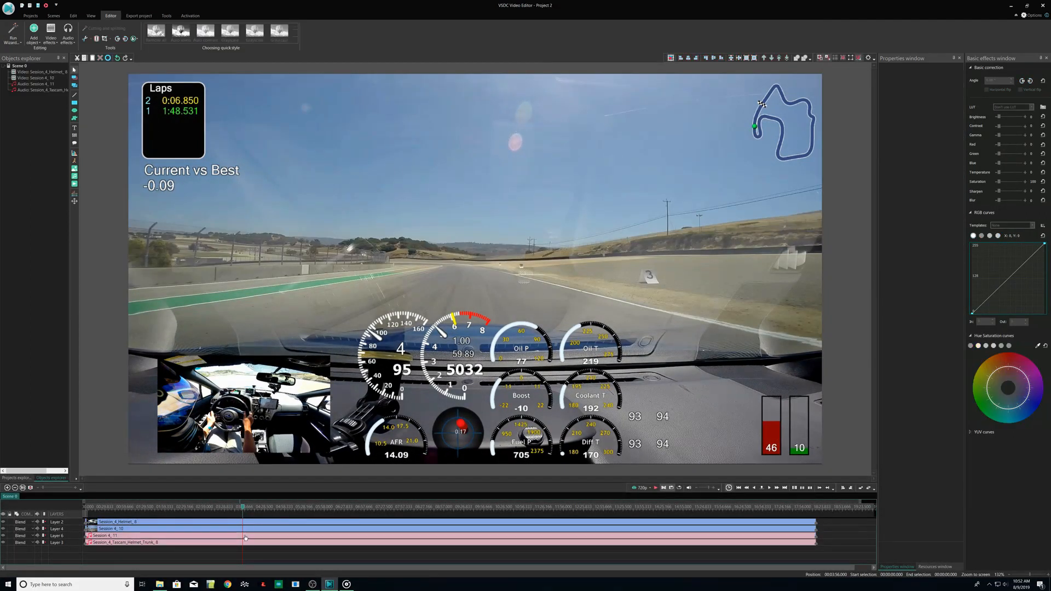
click(246, 536)
key(Delete)
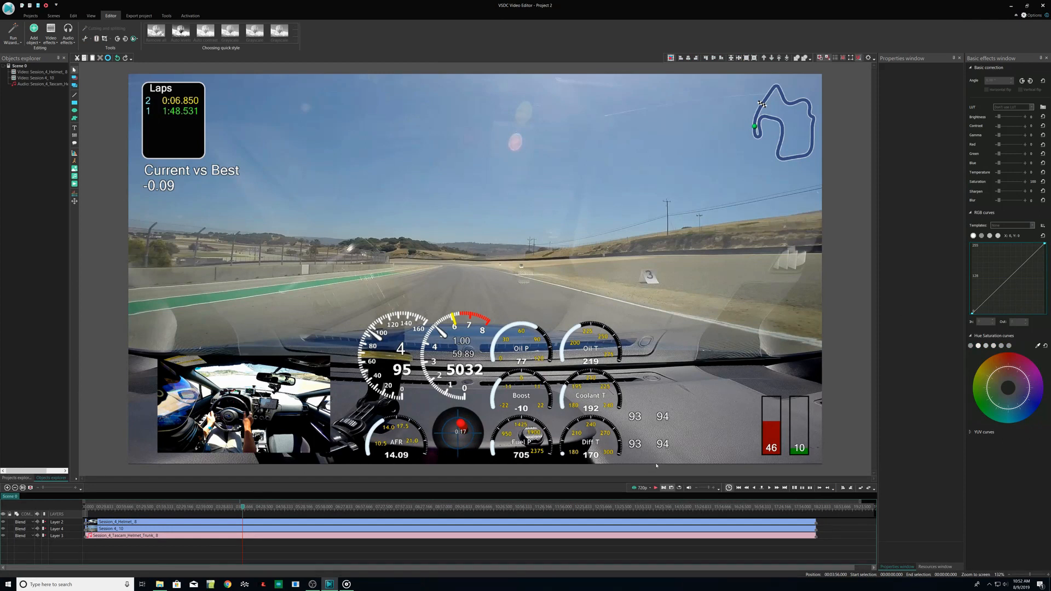
click(656, 488)
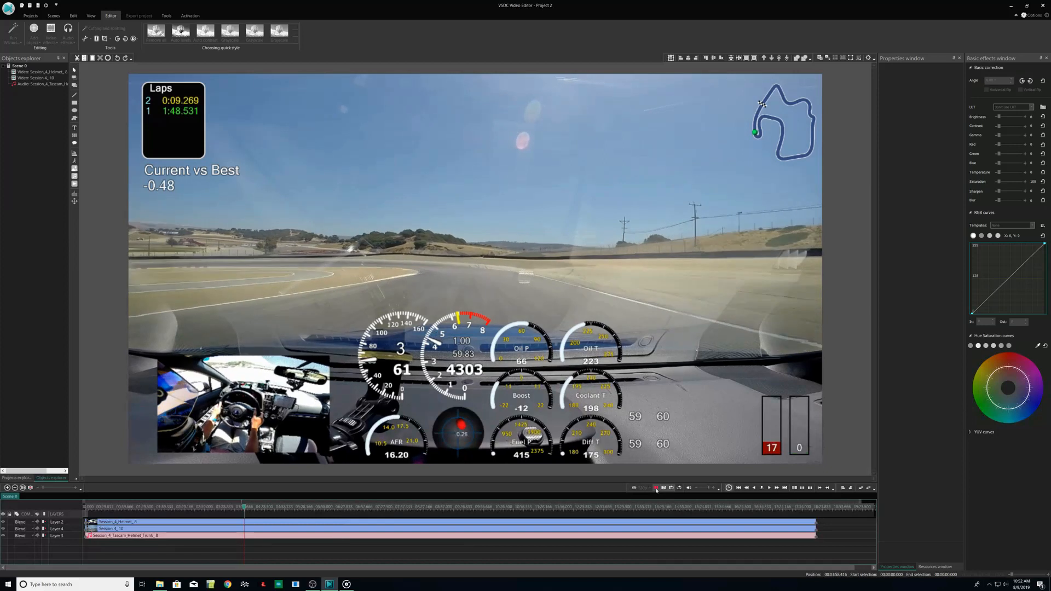
click(656, 488)
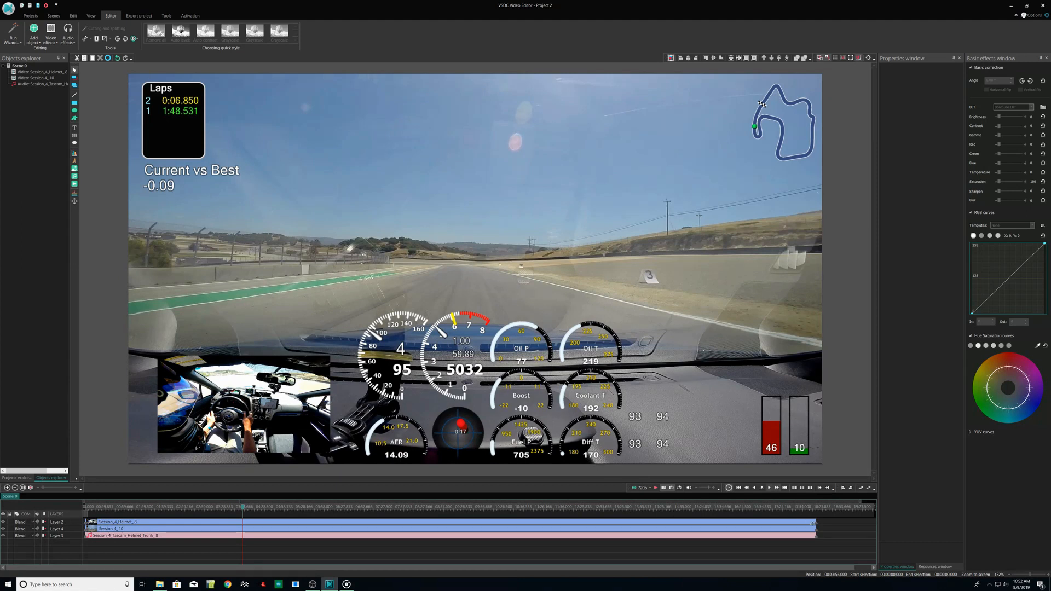
Open the export settings for the project
click(147, 16)
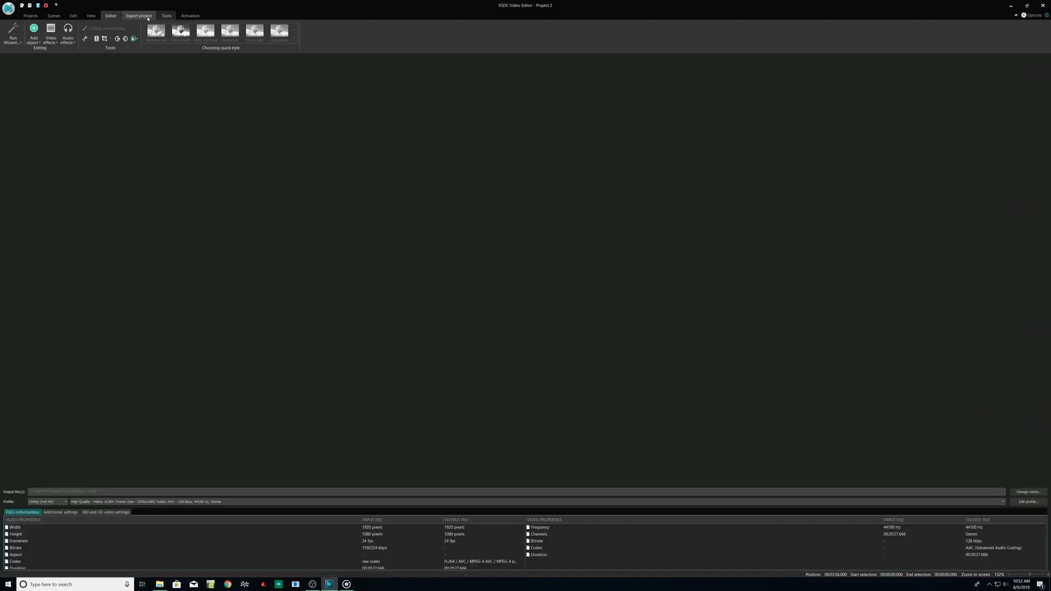